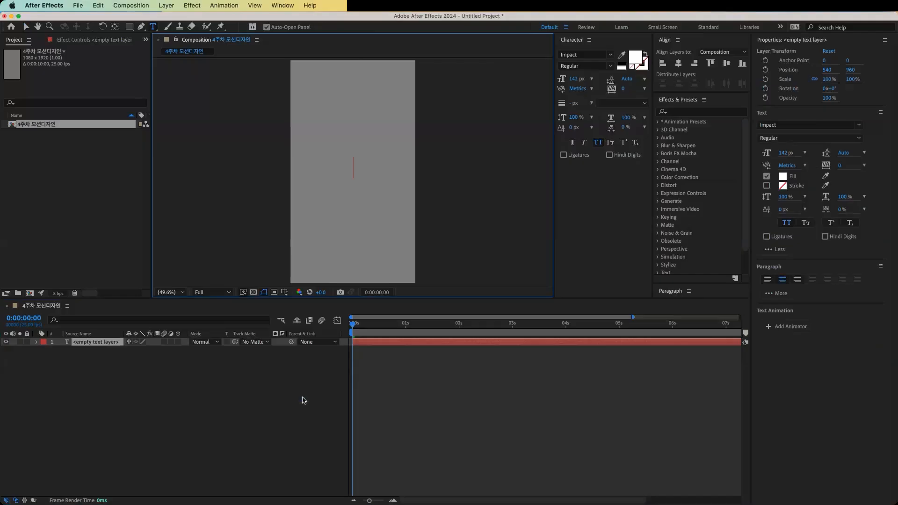
# Enter "up" in the empty text layer and add a second text layer reading "down".
pyautogui.write('up')
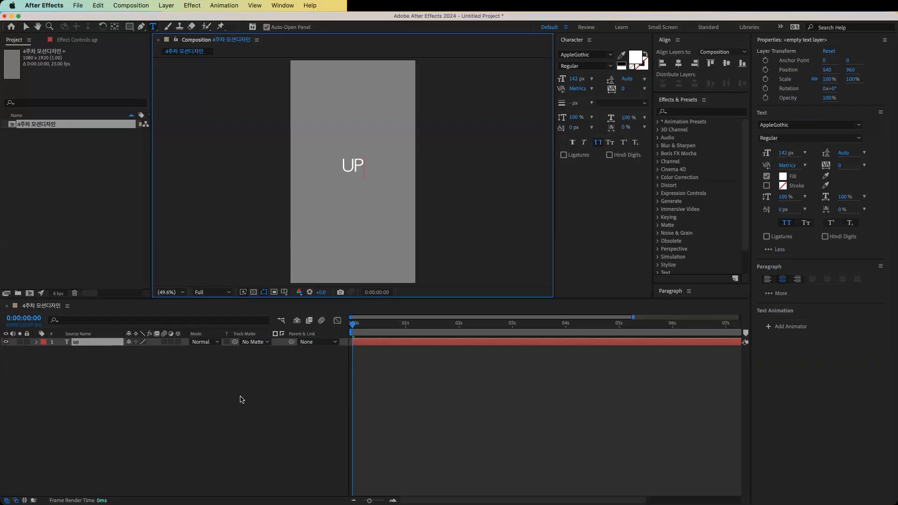
pyautogui.click(189, 400)
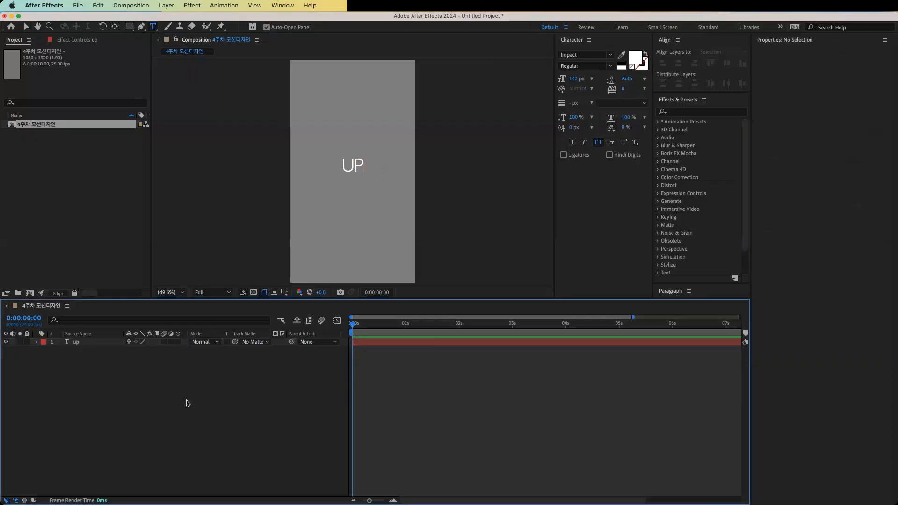
pyautogui.rightClick(115, 380)
pyautogui.moveTo(168, 382)
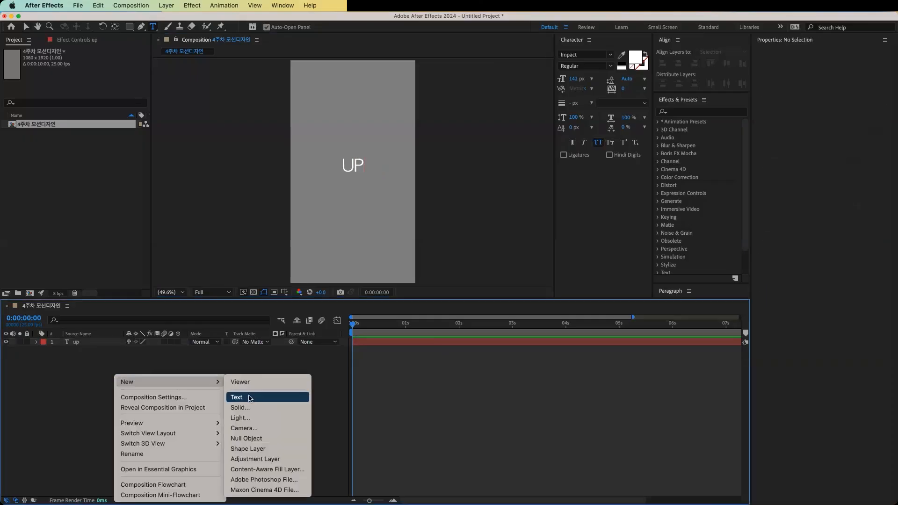
pyautogui.click(250, 397)
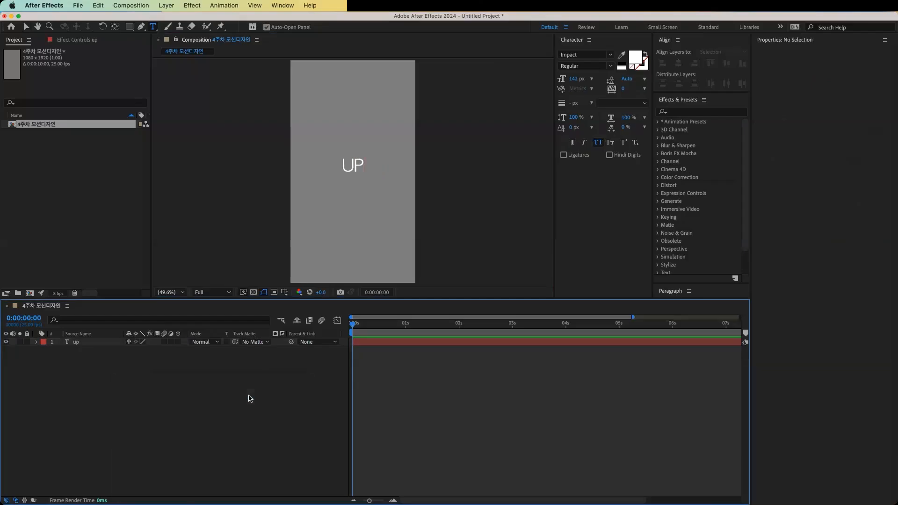
pyautogui.write('down')
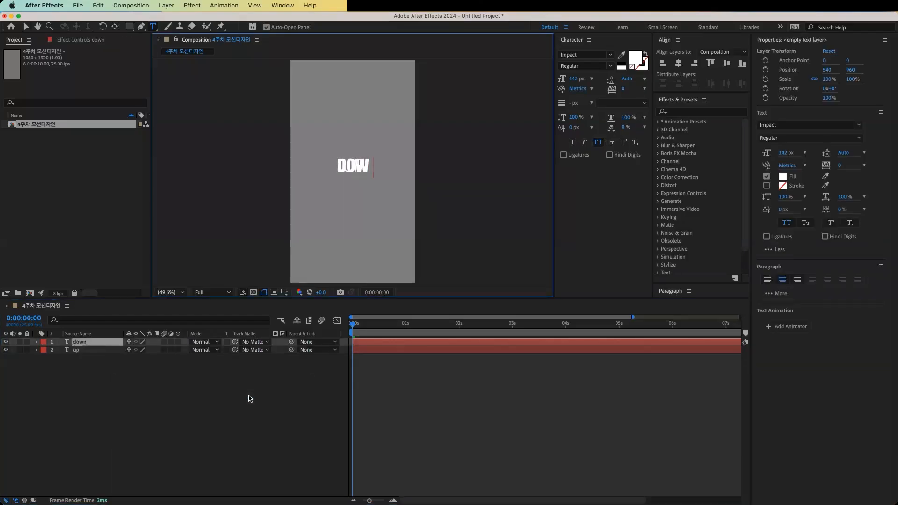
pyautogui.click(164, 386)
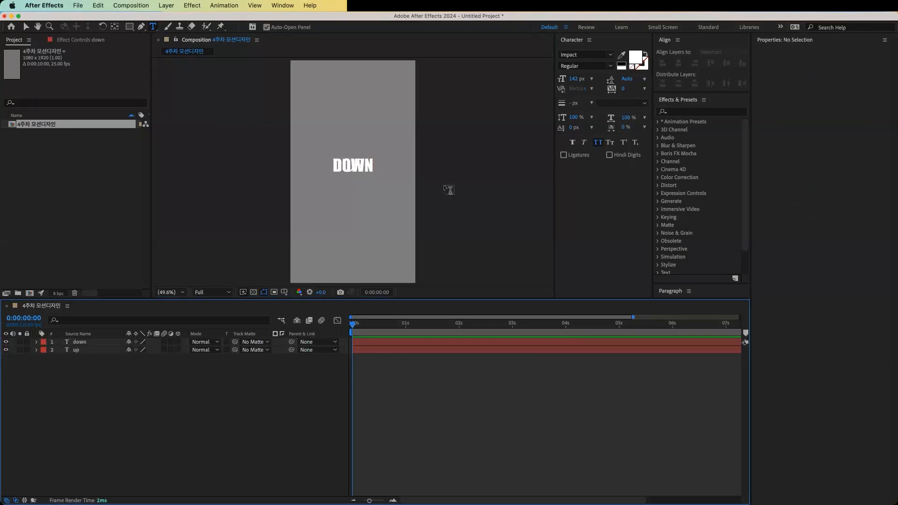
# Move the "down" text straight down so it sits below the "up" text.
pyautogui.click(26, 27)
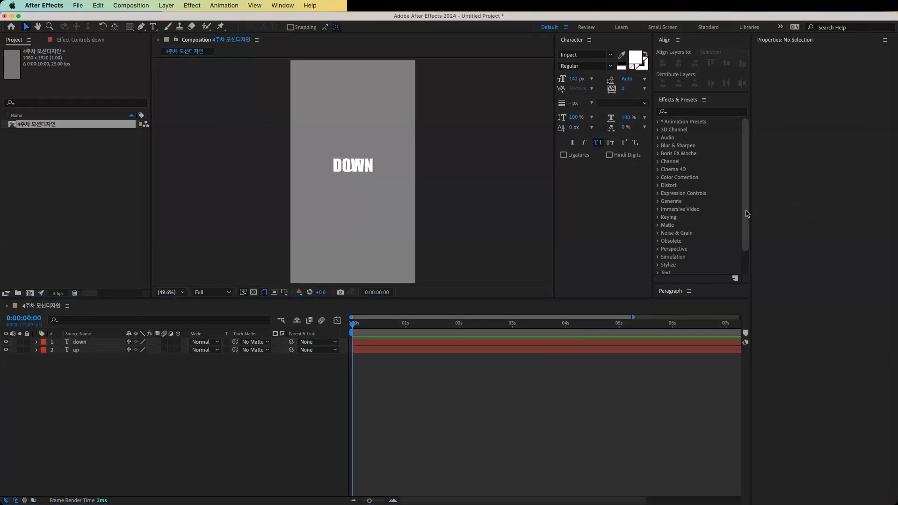
pyautogui.click(360, 169)
pyautogui.hotkey('shift', 'Down')
pyautogui.hotkey('shift', 'Down')
pyautogui.hotkey('shift', 'Down')
pyautogui.hotkey('shift', 'Down')
pyautogui.hotkey('shift', 'Down')
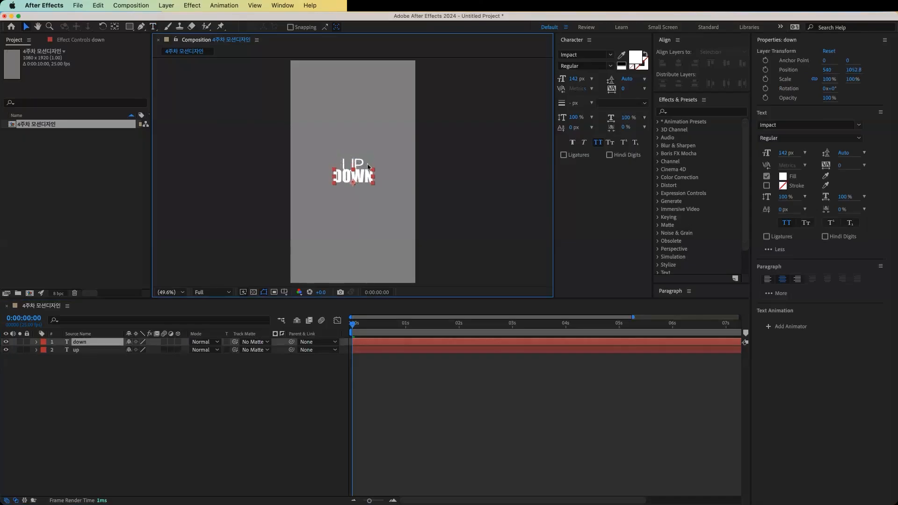
pyautogui.click(360, 163)
pyautogui.moveTo(363, 159); pyautogui.dragTo(363, 153)
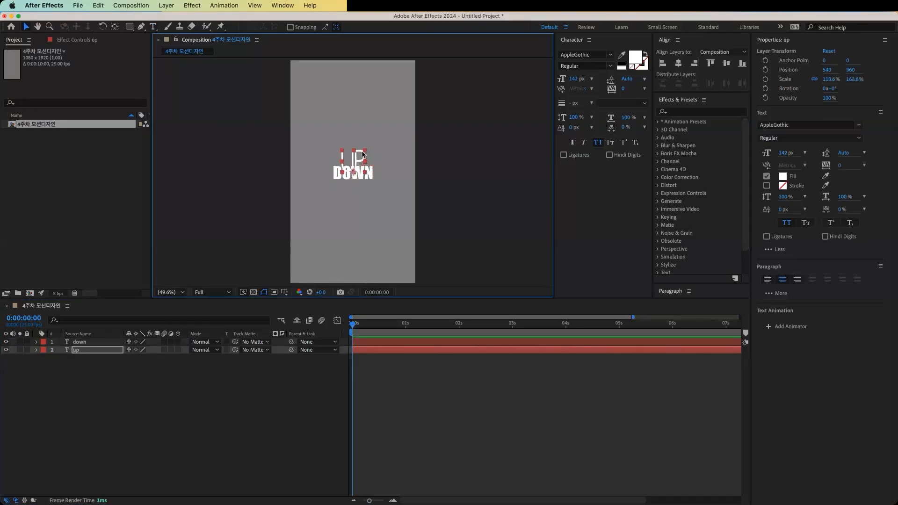
pyautogui.press('super+z')
# Move the "up" text straight up, clear of the "down" text, to a Y position of about 880.
pyautogui.scroll(2, 356, 165)
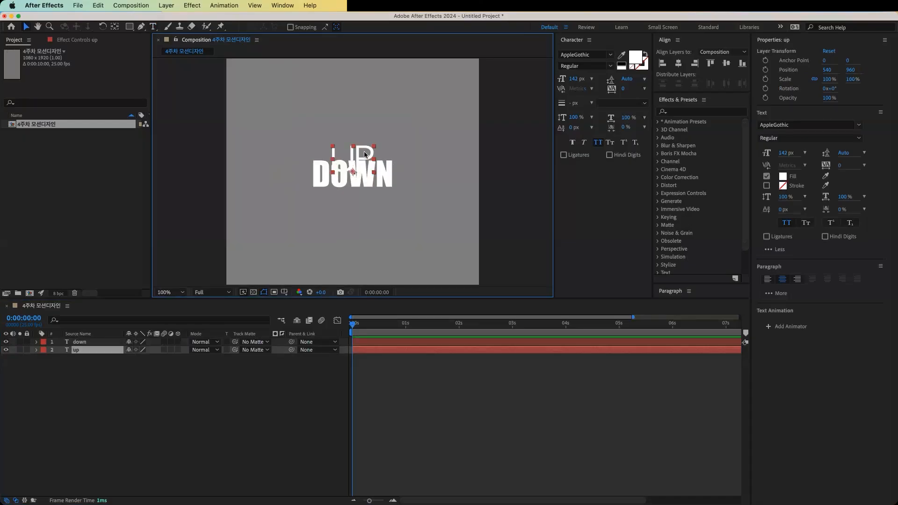
pyautogui.moveTo(366, 155); pyautogui.dragTo(366, 136)
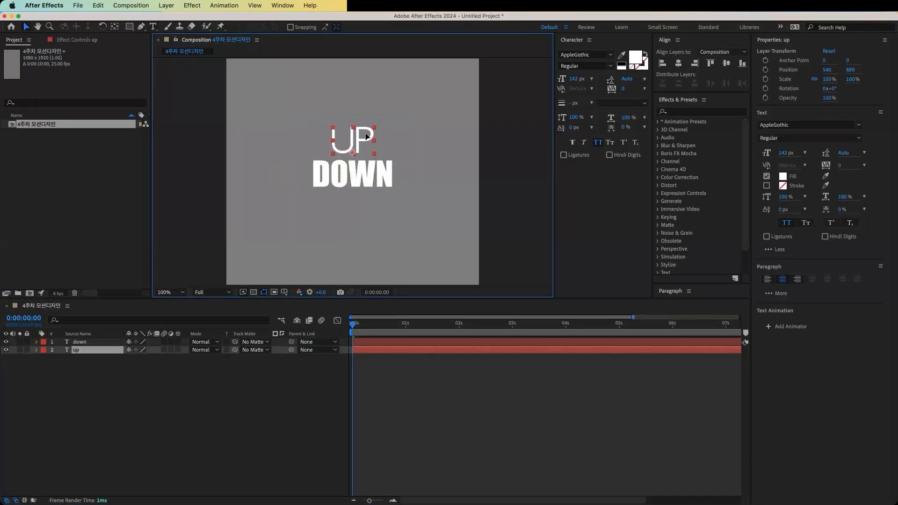
pyautogui.press(',')
pyautogui.press(',')
pyautogui.press(',')
pyautogui.press(',')
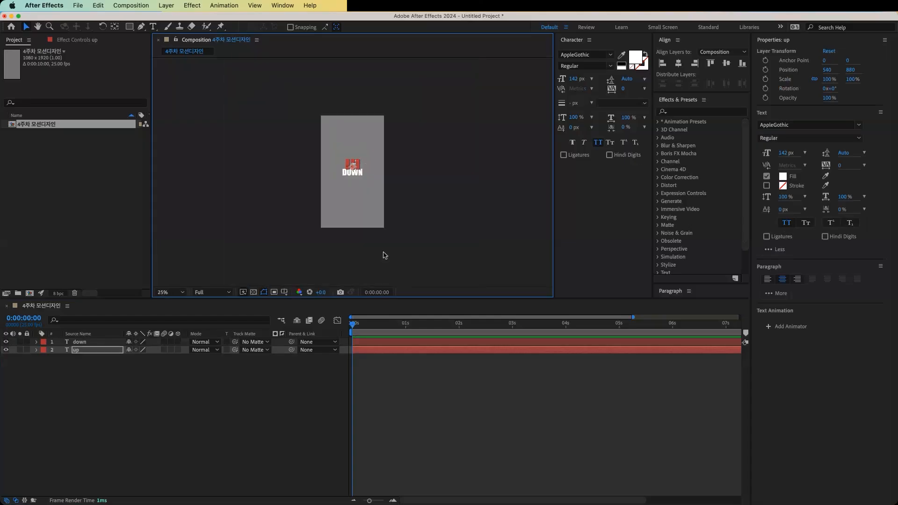
pyautogui.press('.')
pyautogui.press('.')
pyautogui.press('.')
pyautogui.press('.')
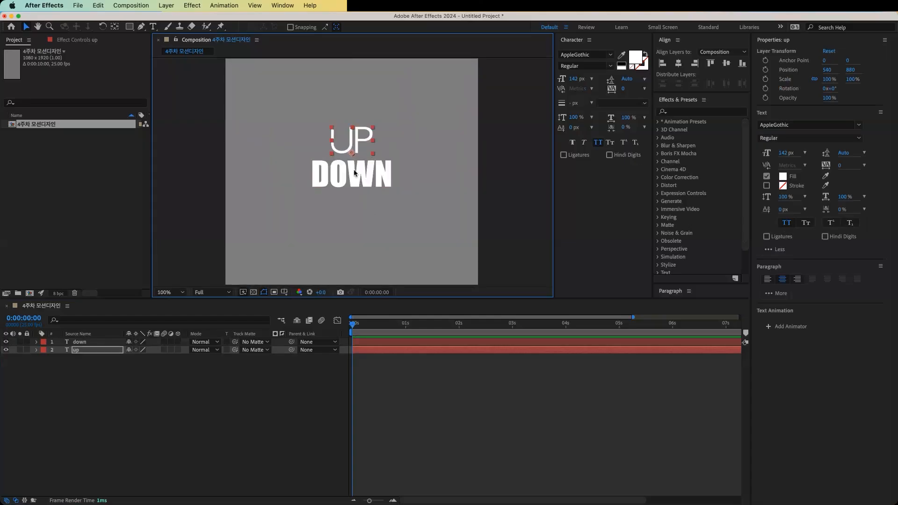
# Nudge the "down" text lower to a Y position of about 1038.5 to widen the gap below "up".
pyautogui.click(359, 175)
pyautogui.press('Down')
pyautogui.press('Down')
pyautogui.press('Down')
pyautogui.press('Down')
pyautogui.press('Down')
pyautogui.press('Down')
pyautogui.press('Down')
pyautogui.press('Down')
pyautogui.press('Down')
pyautogui.press('Down')
pyautogui.press('Down')
pyautogui.press('Down')
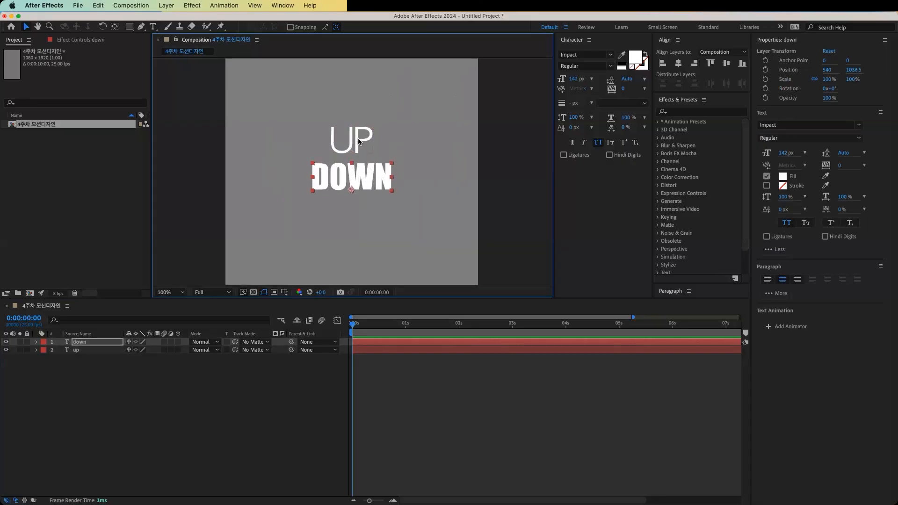
# Nudge the "up" text to a Y position of 876 and center it horizontally in the composition.
pyautogui.click(360, 140)
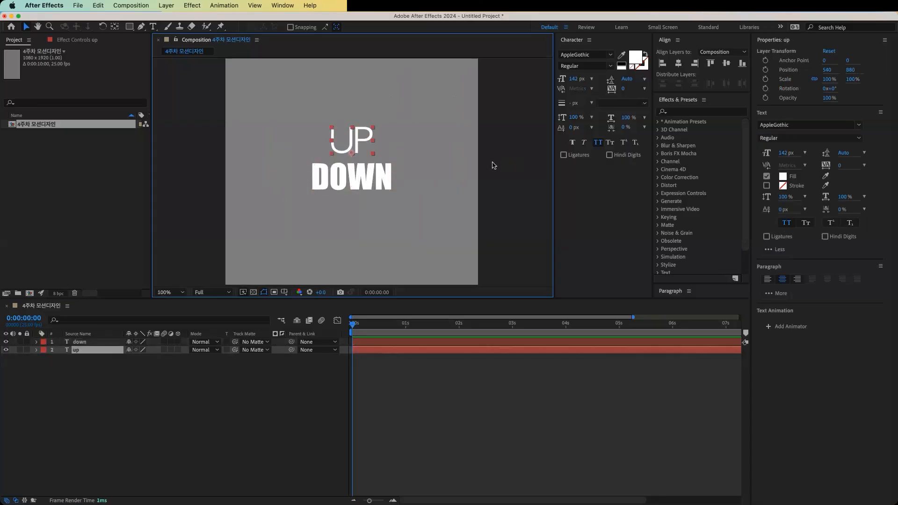
pyautogui.press('Up')
pyautogui.press('Up')
pyautogui.press('Up')
pyautogui.press('Up')
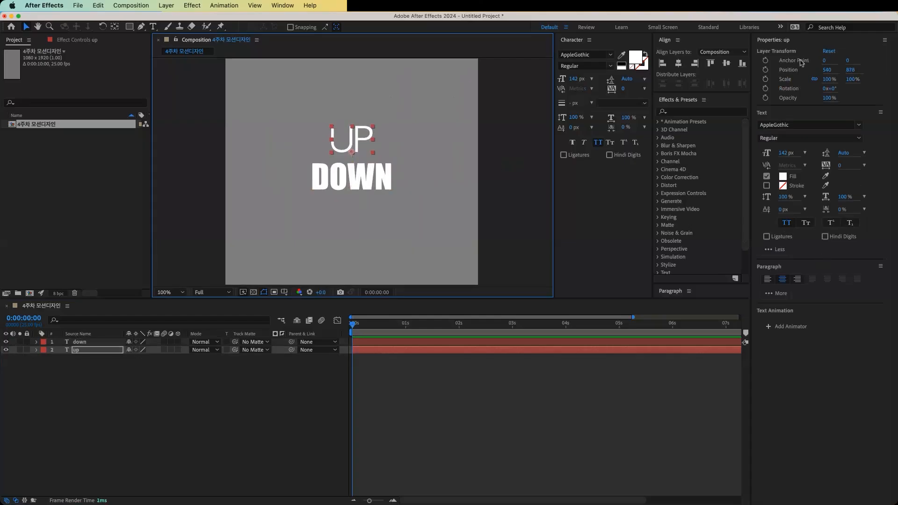
pyautogui.moveTo(750, 70); pyautogui.dragTo(895, 70)
pyautogui.click(826, 65)
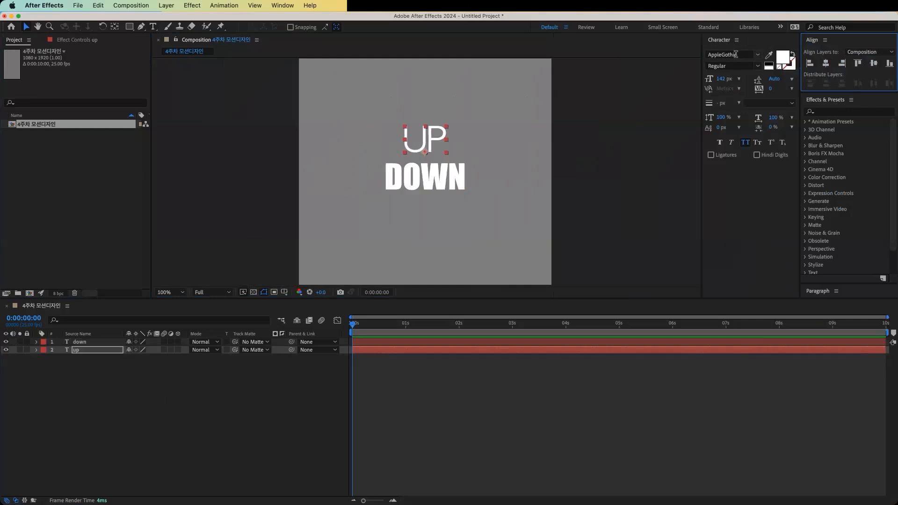
# Set the font of the "up" text to DIN Condensed.
pyautogui.click(757, 55)
pyautogui.scroll(3, 767, 143)
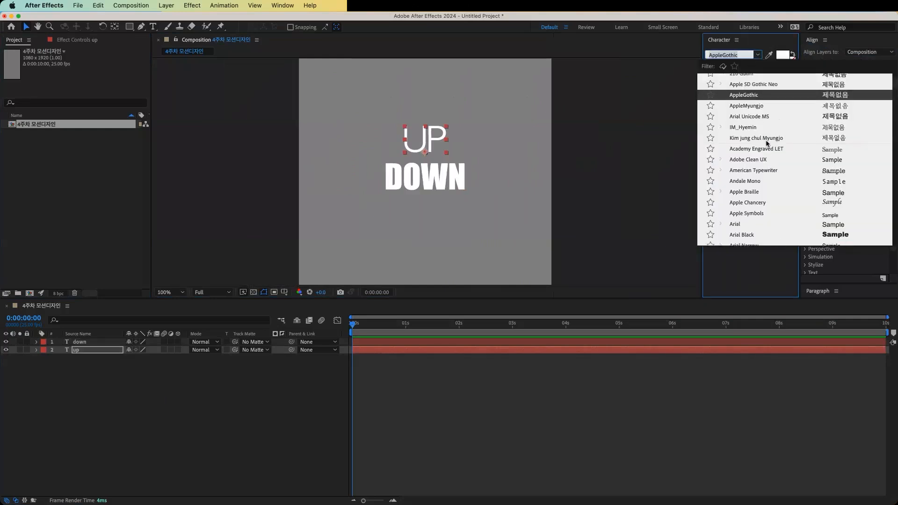
pyautogui.scroll(-5, 767, 142)
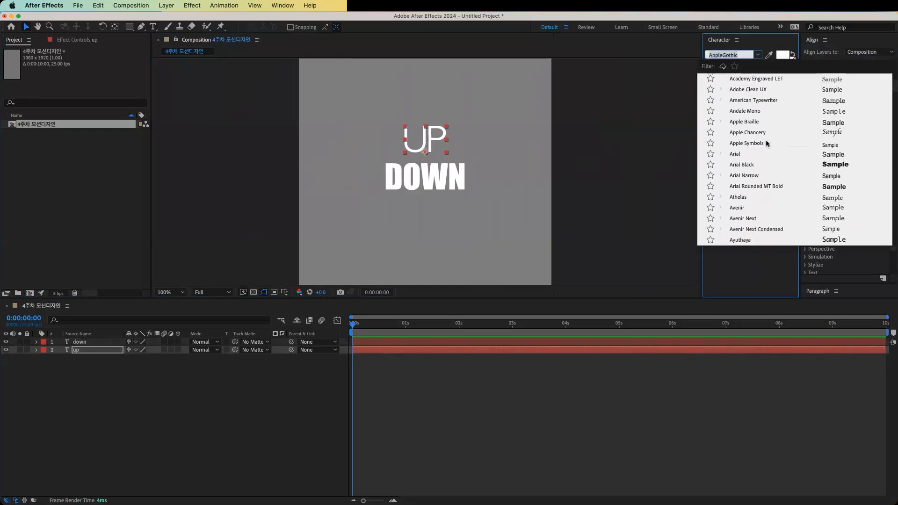
pyautogui.scroll(-5, 767, 142)
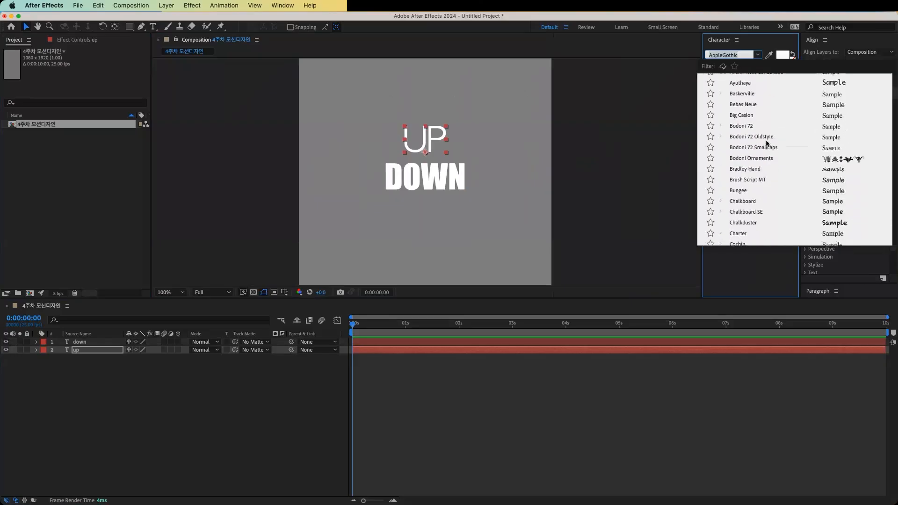
pyautogui.scroll(-5, 766, 143)
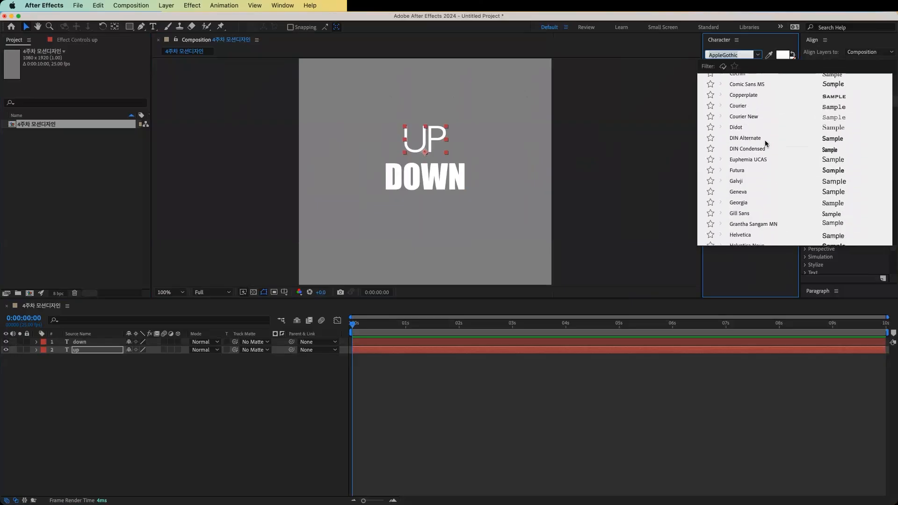
pyautogui.click(749, 149)
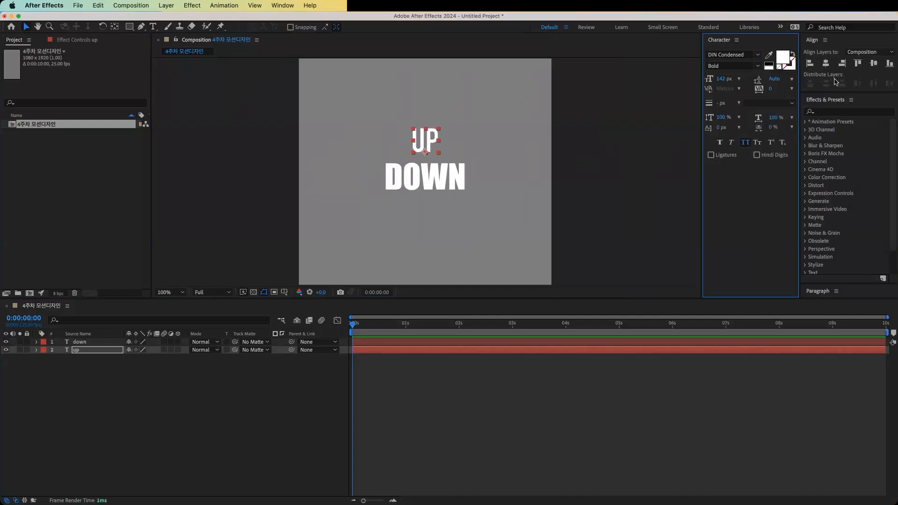
# Center the "up" layer and the "down" layer horizontally in the composition.
pyautogui.click(826, 70)
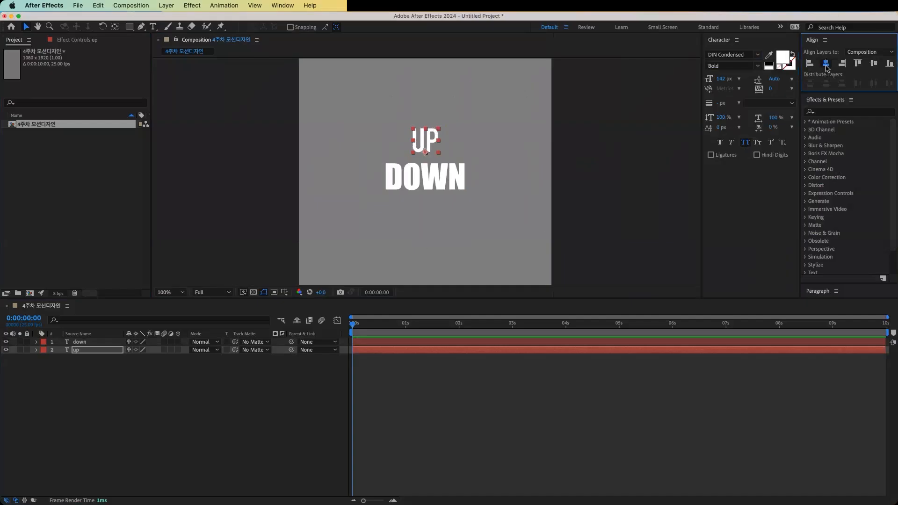
pyautogui.click(455, 171)
pyautogui.click(826, 64)
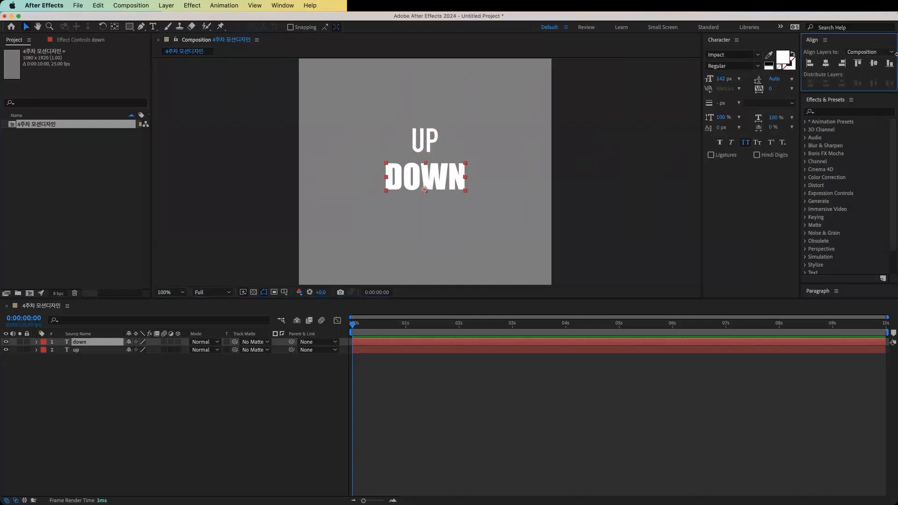
# Set the font of the "up" text to Impact, matching the "down" text.
pyautogui.click(425, 140)
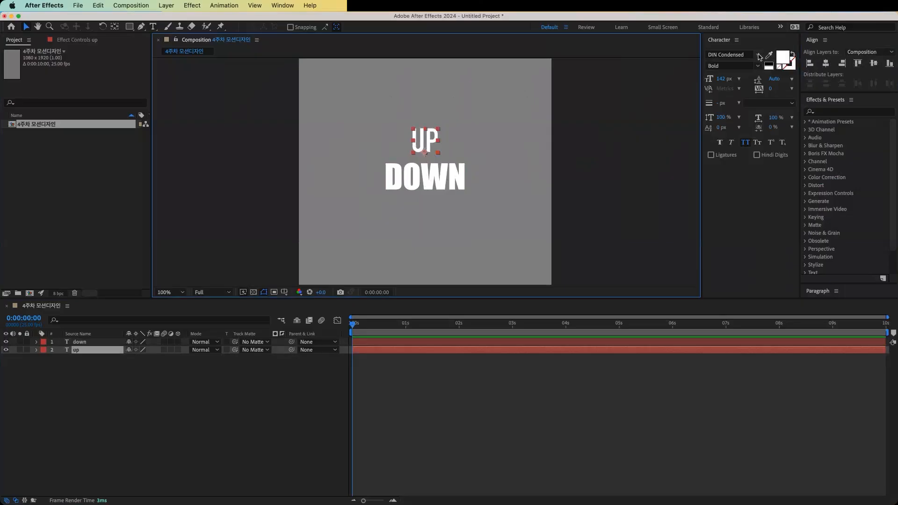
pyautogui.click(758, 54)
pyautogui.scroll(1, 746, 142)
pyautogui.scroll(1, 745, 141)
pyautogui.scroll(-1, 745, 140)
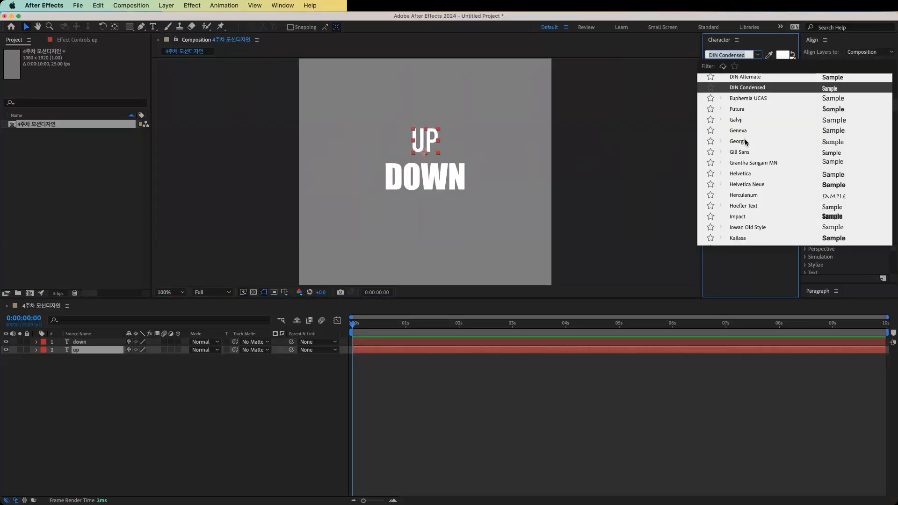
pyautogui.click(738, 216)
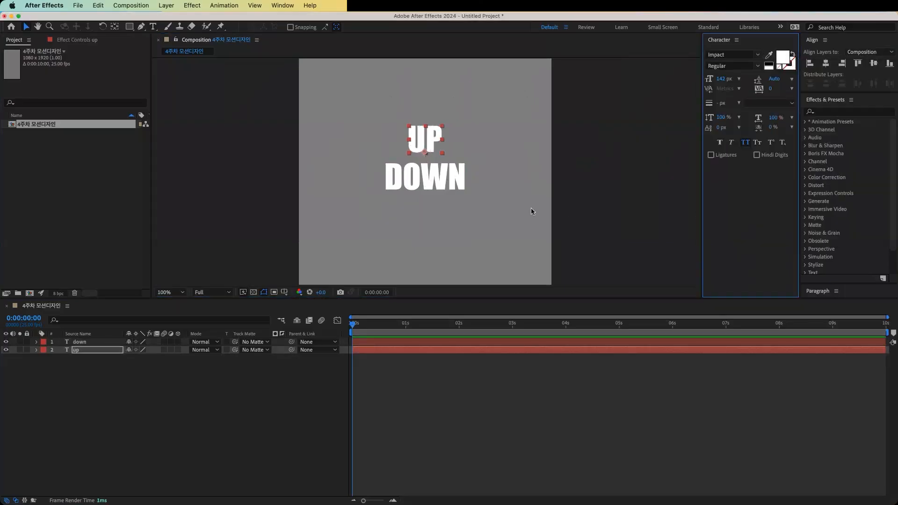
# Set the font size of the "up" text to 180 px.
pyautogui.click(723, 80)
pyautogui.write('180')
pyautogui.press('Return')
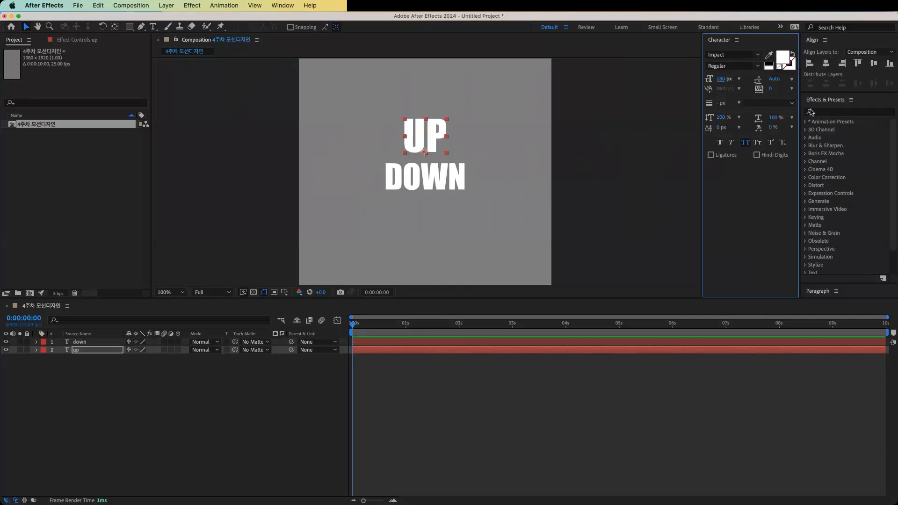
# Set the font size of the "down" text to 160 px and center the "up" layer horizontally in the composition.
pyautogui.click(419, 185)
pyautogui.click(722, 79)
pyautogui.write('160')
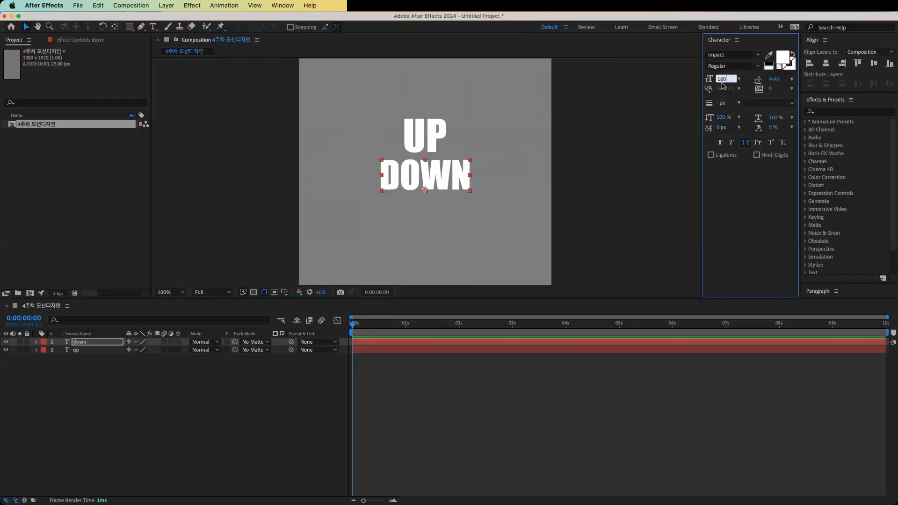
pyautogui.click(425, 136)
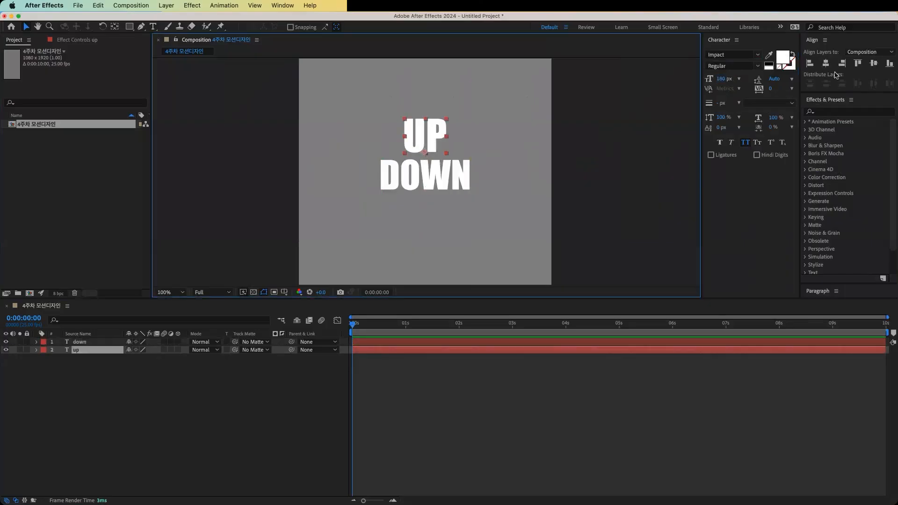
pyautogui.click(826, 64)
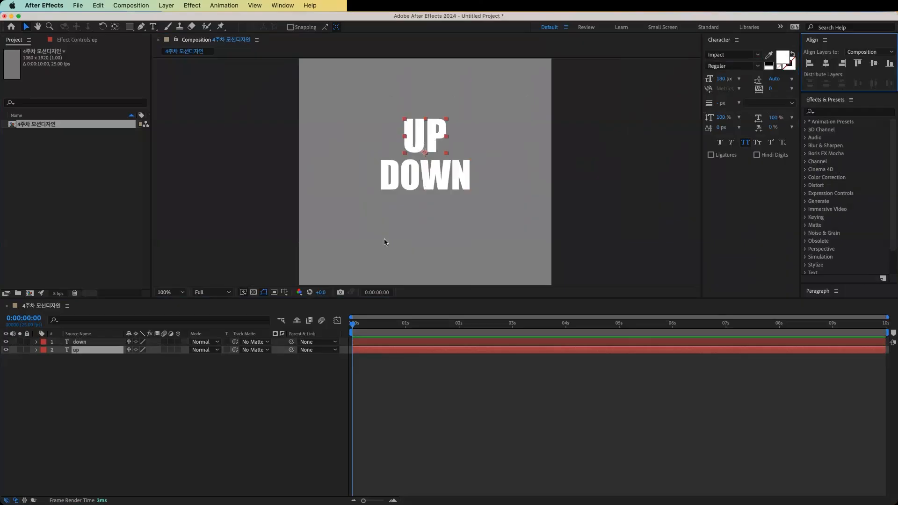
# Examine up close where the anchor point of the "up" text sits relative to its bounding box.
pyautogui.scroll(2, 468, 174)
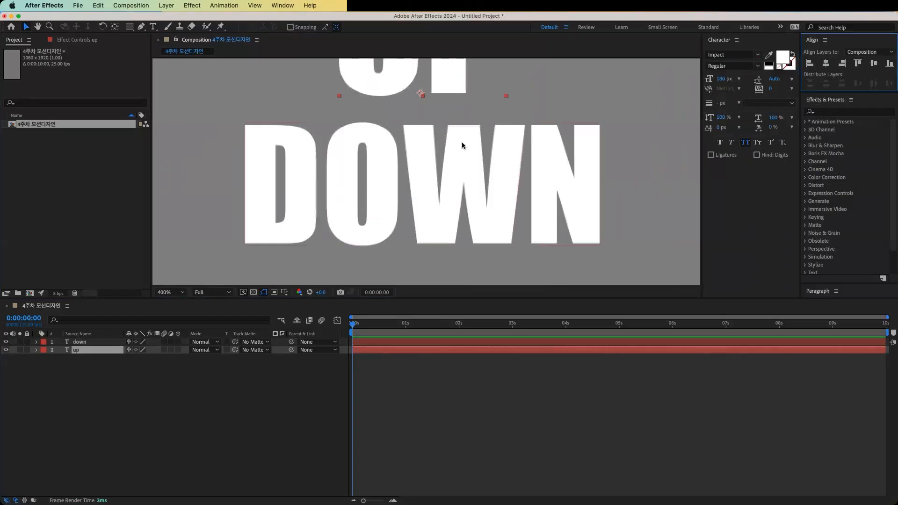
pyautogui.press('h')
pyautogui.moveTo(469, 136); pyautogui.dragTo(468, 263)
pyautogui.press('v')
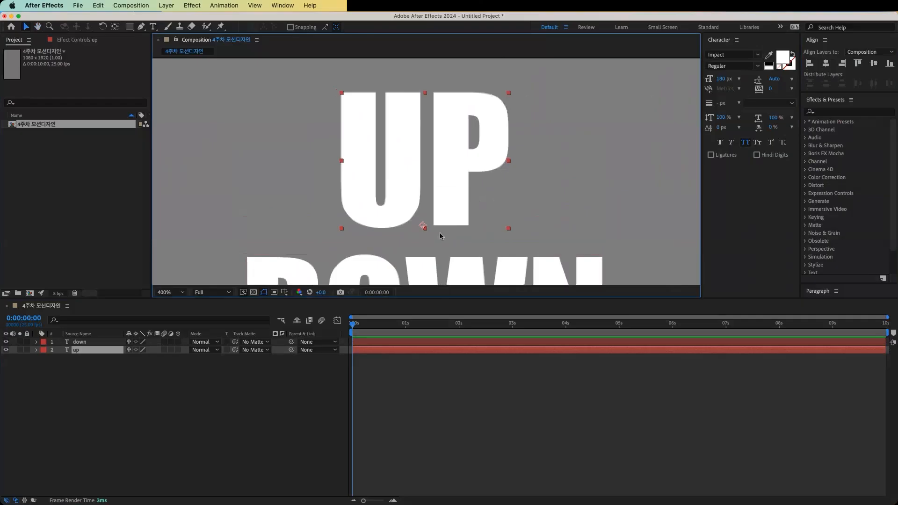
pyautogui.scroll(4, 431, 234)
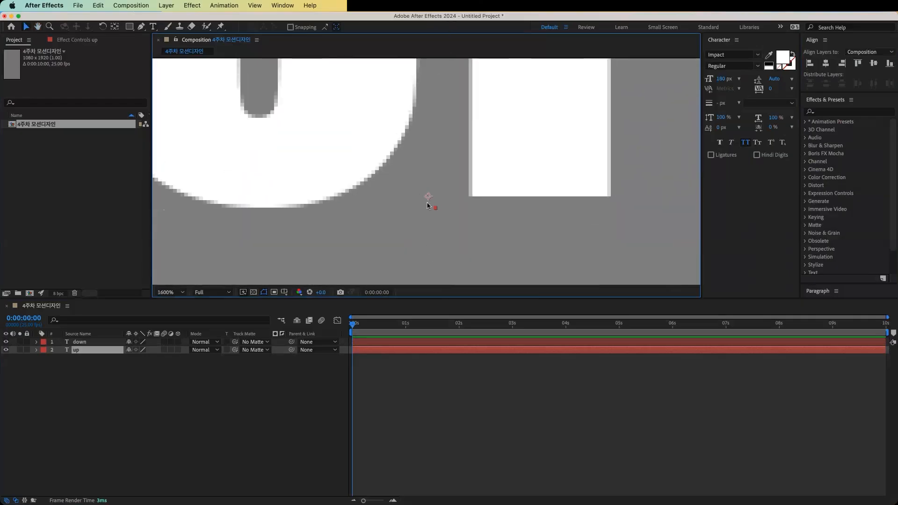
pyautogui.scroll(-4, 428, 199)
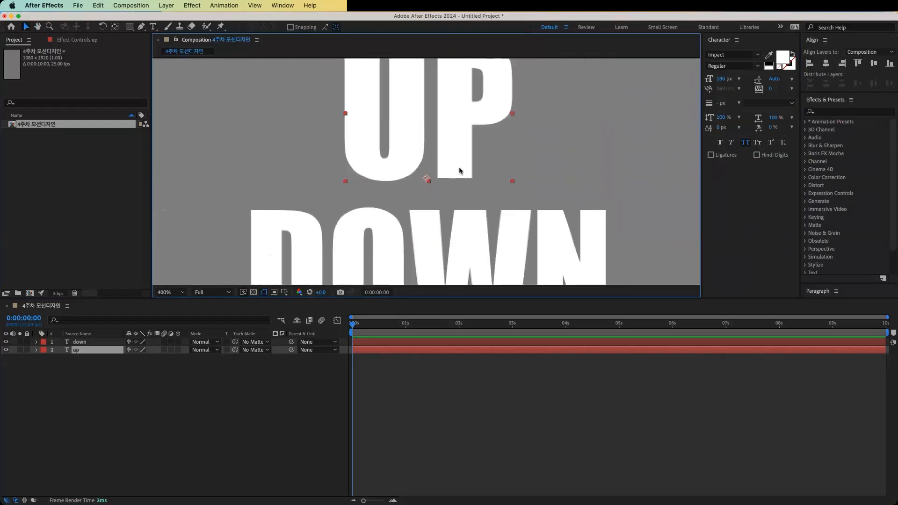
# Move the anchor point of the "up" text by hand, onto the letter P and out past the left of the letter U.
pyautogui.moveTo(461, 135); pyautogui.dragTo(451, 189)
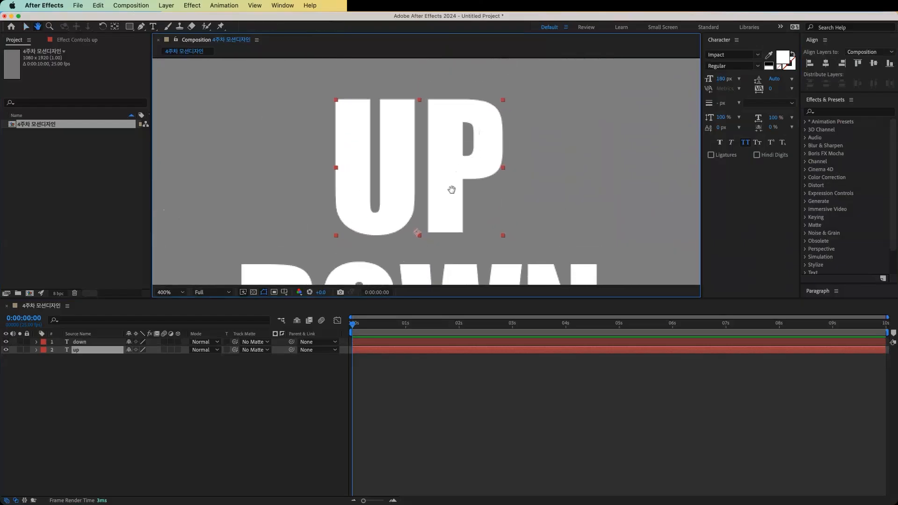
pyautogui.press('v')
pyautogui.press('y')
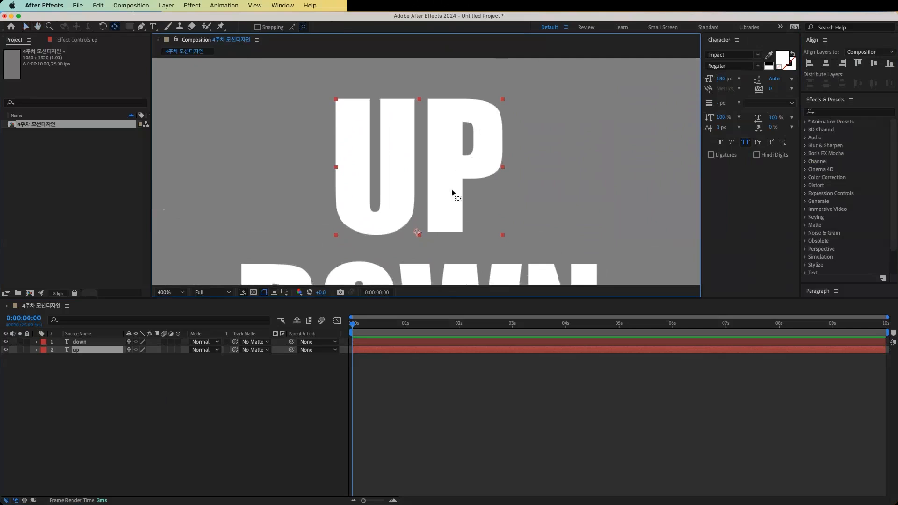
pyautogui.moveTo(416, 232); pyautogui.dragTo(460, 173)
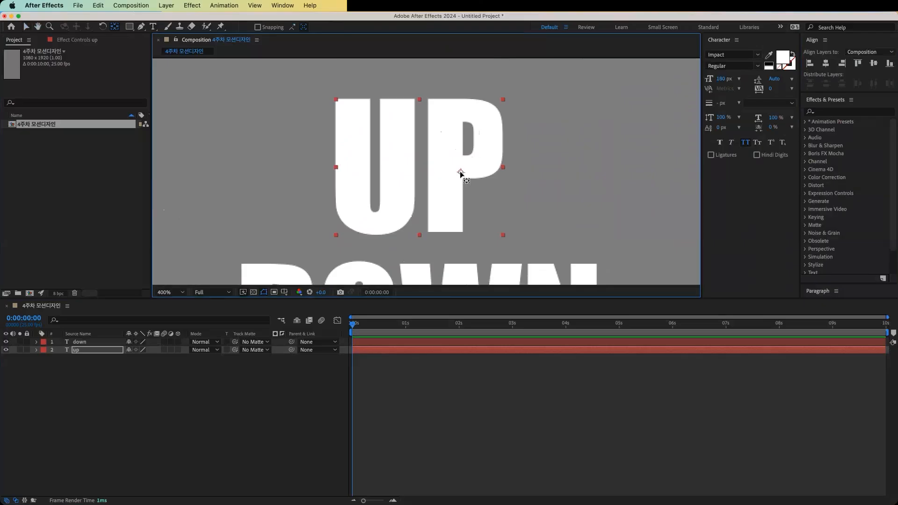
pyautogui.moveTo(460, 173); pyautogui.dragTo(268, 167)
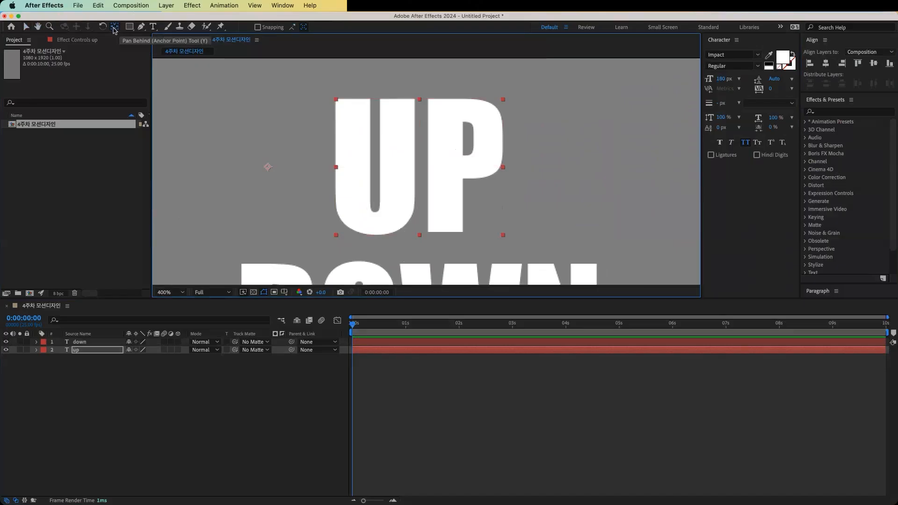
# Center the anchor point of the "up" text in its content, and center it again after moving it to the bounding box's upper-right corner.
pyautogui.press('super+alt+Home')
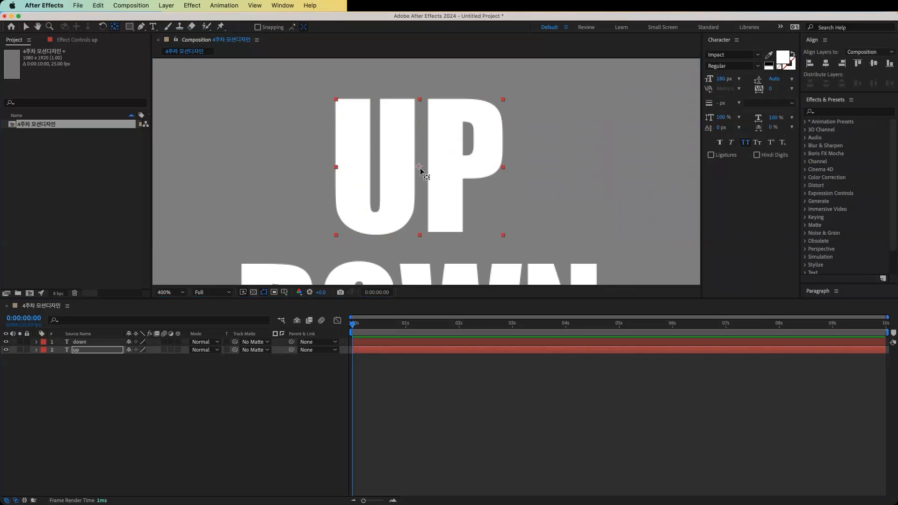
pyautogui.moveTo(420, 167); pyautogui.dragTo(503, 99)
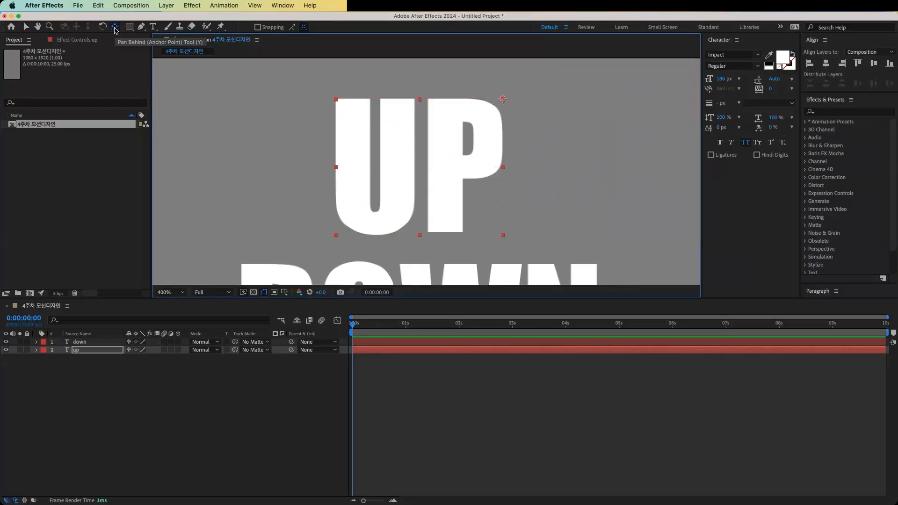
pyautogui.press('super+alt+Home')
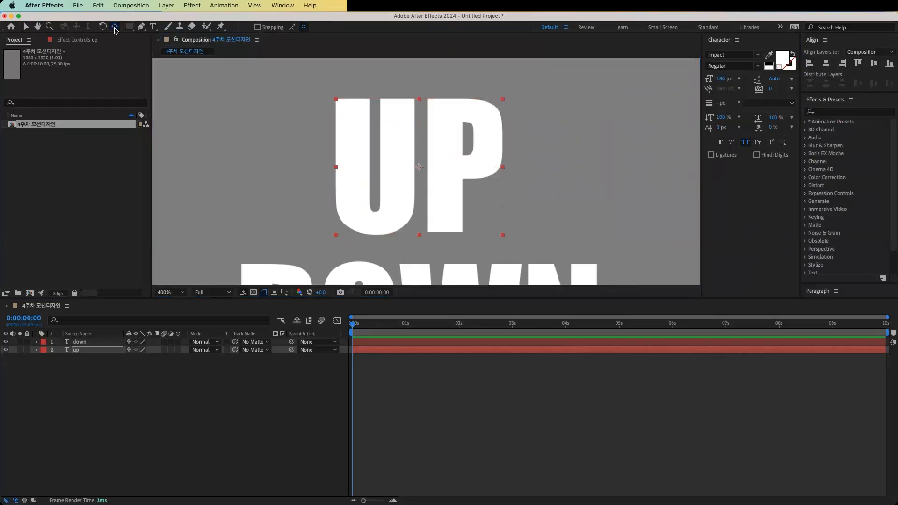
# Center the anchor point of the "down" text in its layer content.
pyautogui.press('.')
pyautogui.press('.')
pyautogui.press(',')
pyautogui.press(',')
pyautogui.press(',')
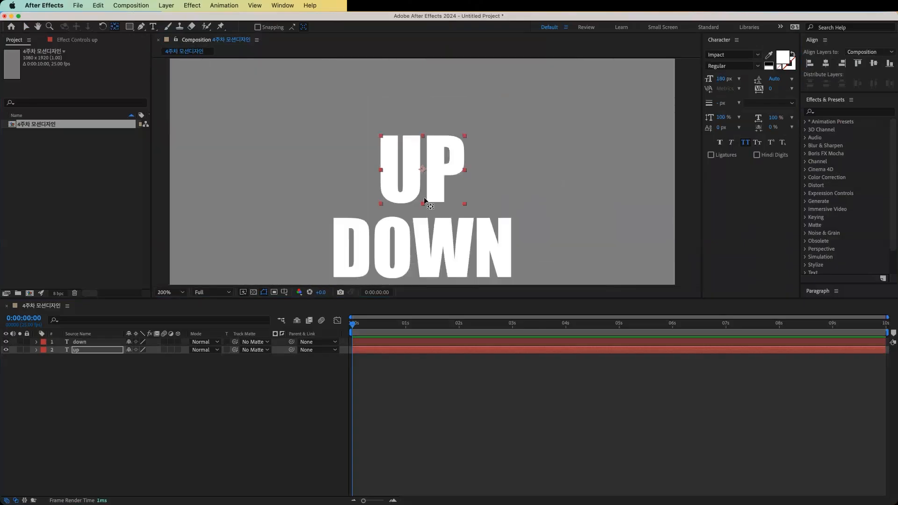
pyautogui.scroll(-3, 438, 212)
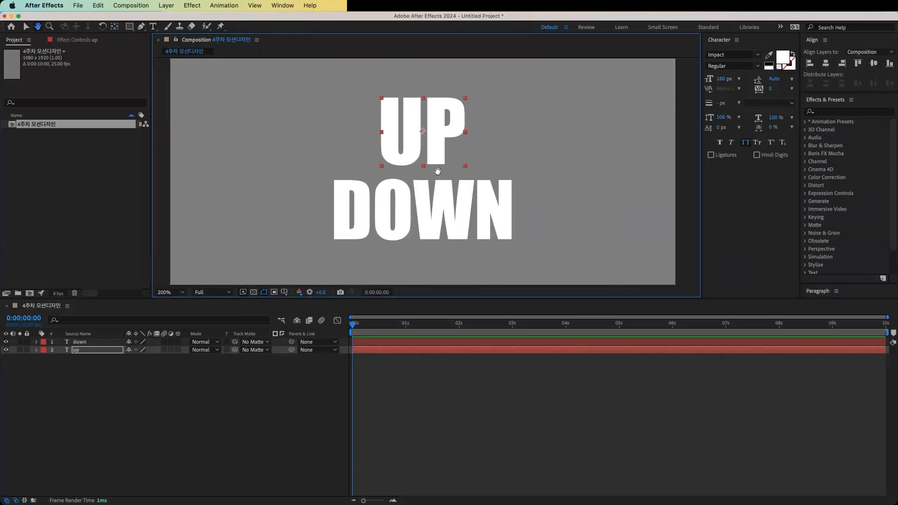
pyautogui.click(444, 208)
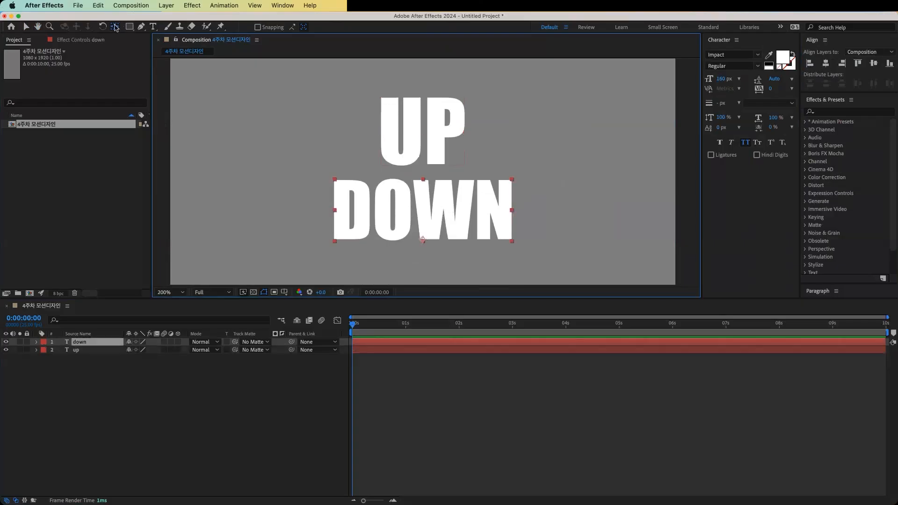
pyautogui.press('super+alt+Home')
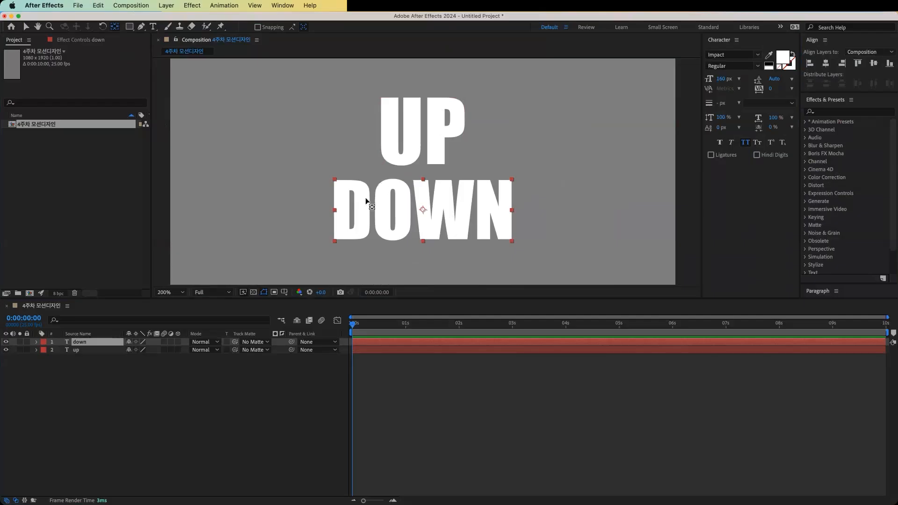
pyautogui.click(165, 6)
pyautogui.moveTo(197, 19)
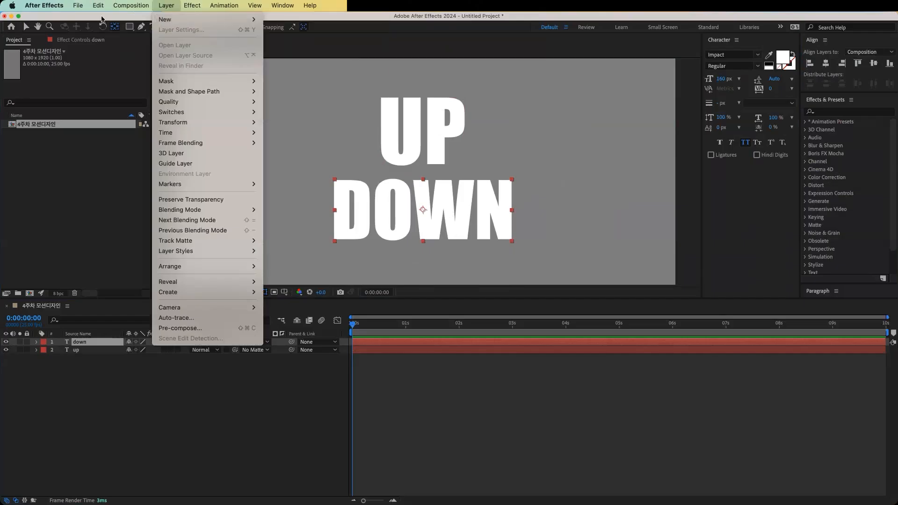
pyautogui.click(195, 381)
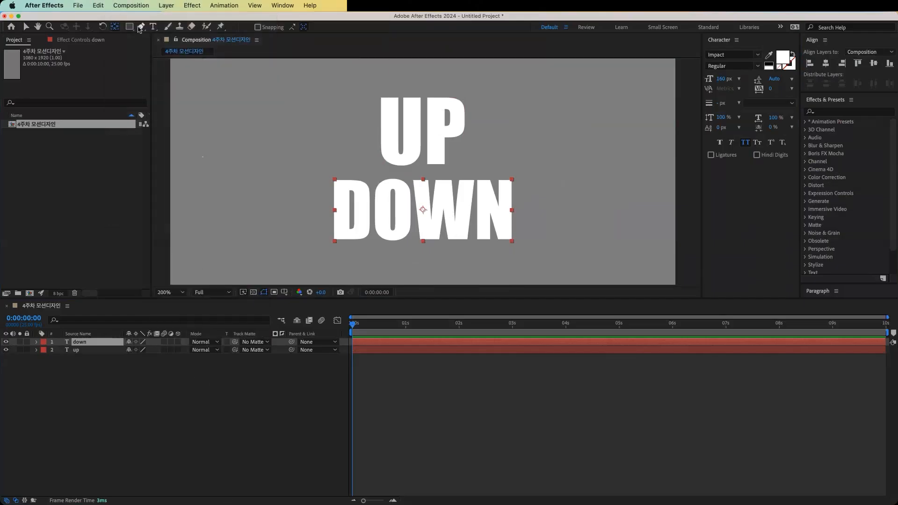
pyautogui.click(141, 28)
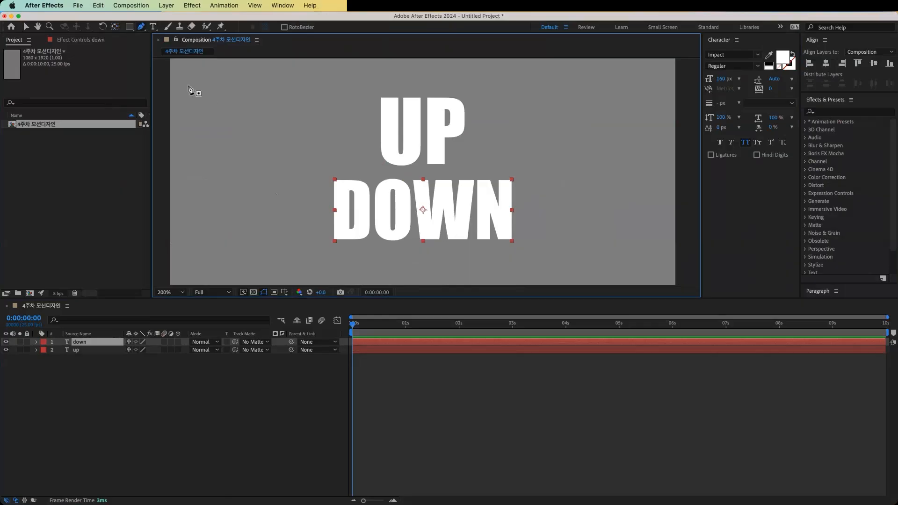
pyautogui.click(131, 29)
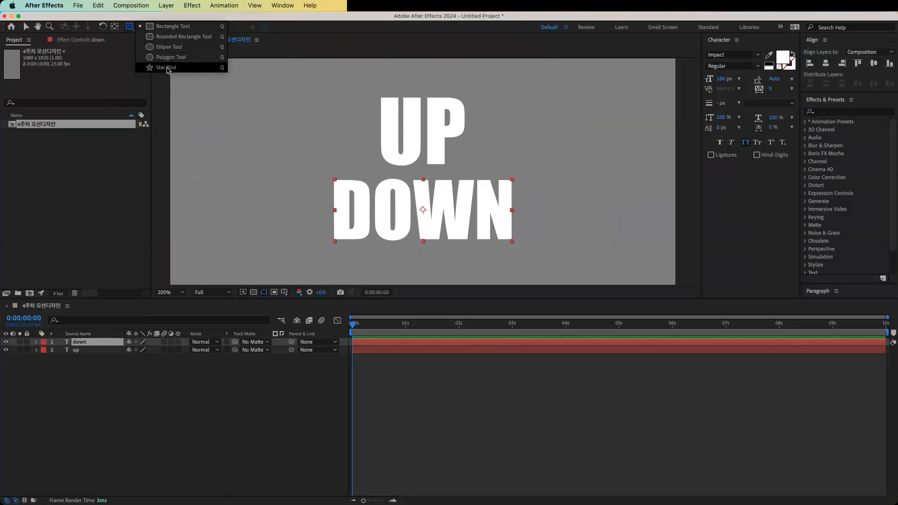
pyautogui.click(172, 26)
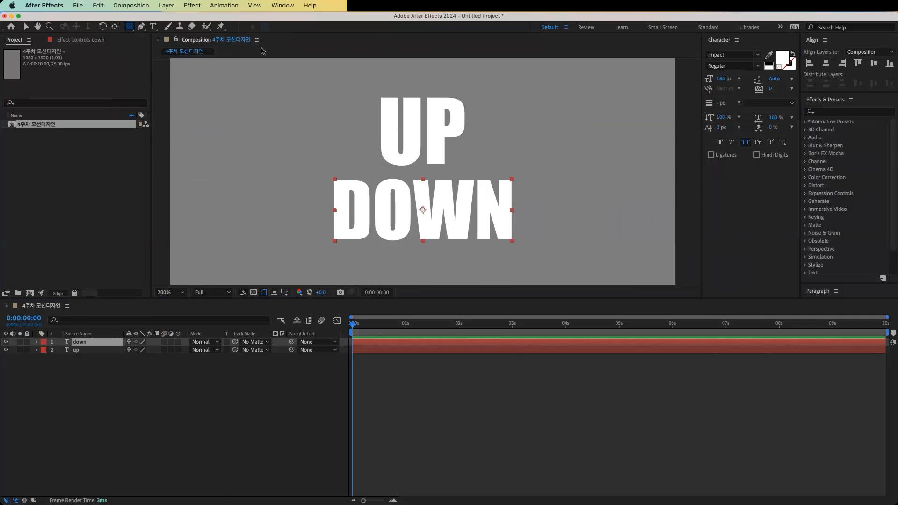
# Draw a straight horizontal line with the Pen tool between "UP" and "DOWN", spanning the width of "DOWN", on a new shape layer.
pyautogui.click(141, 26)
pyautogui.click(339, 171)
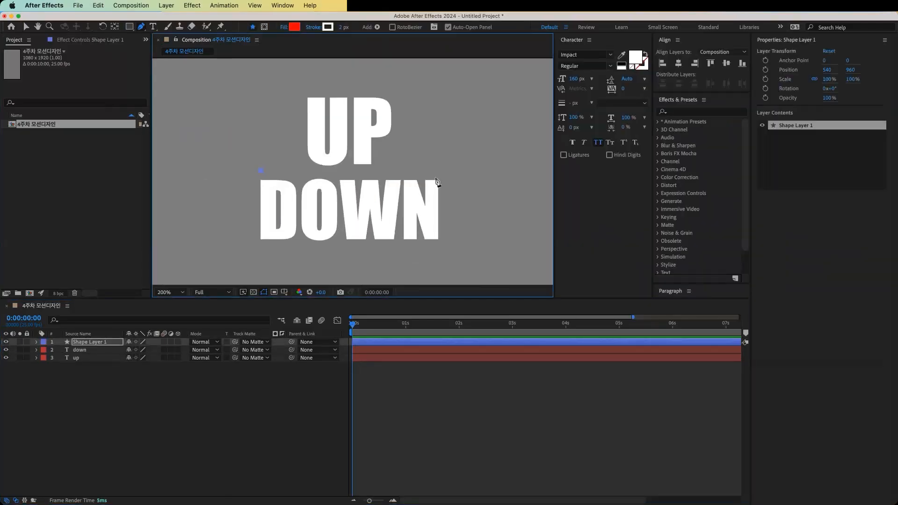
pyautogui.click(440, 171)
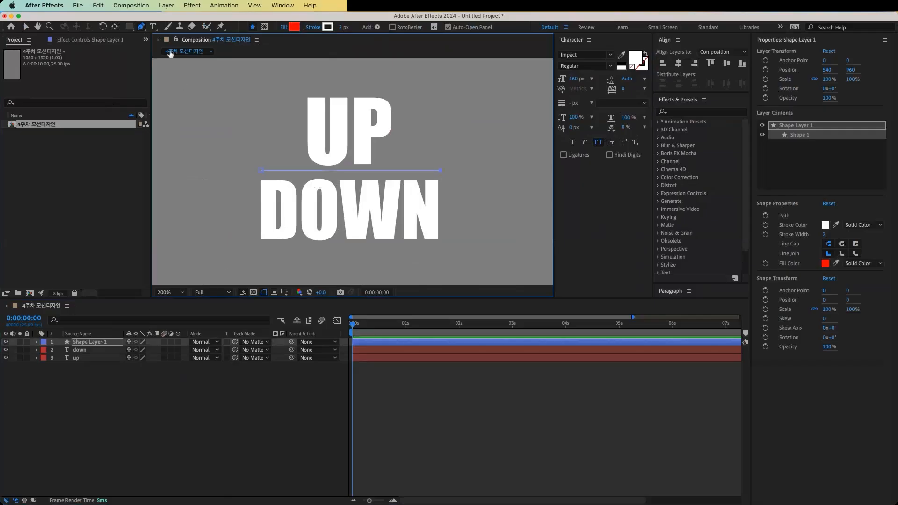
pyautogui.click(143, 29)
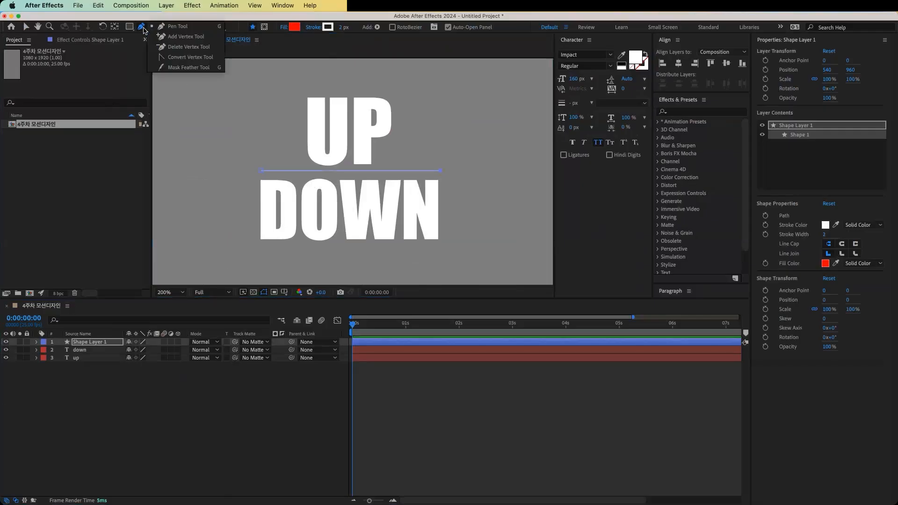
pyautogui.click(142, 31)
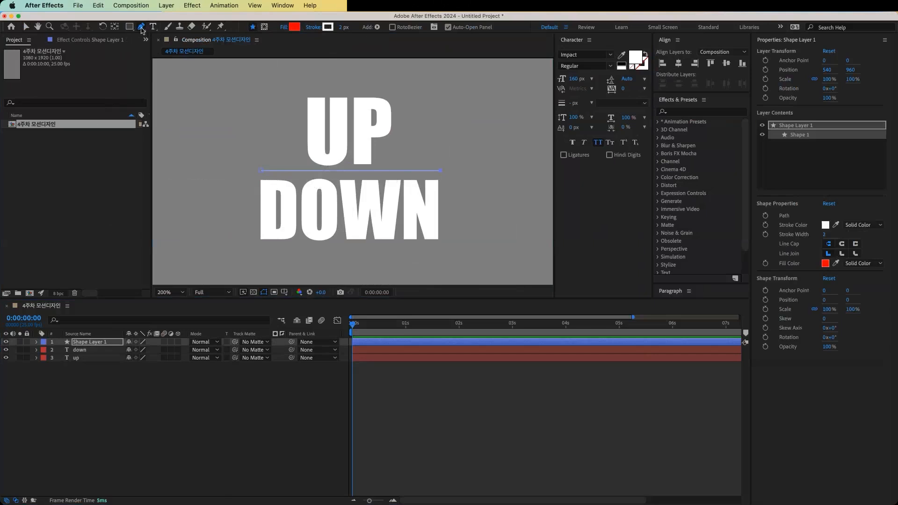
pyautogui.click(141, 30)
# Set the line's fill to None and its stroke width to 10 px.
pyautogui.click(26, 27)
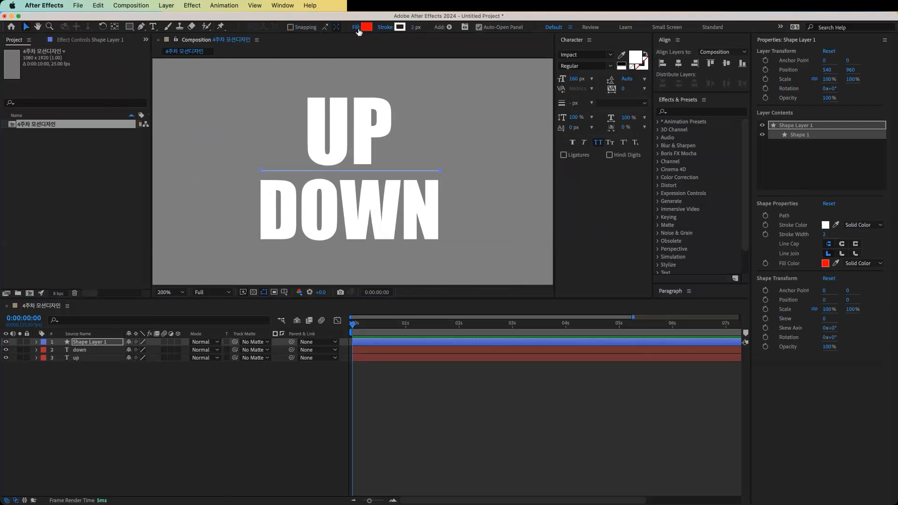
pyautogui.click(358, 29)
pyautogui.click(402, 239)
pyautogui.click(413, 238)
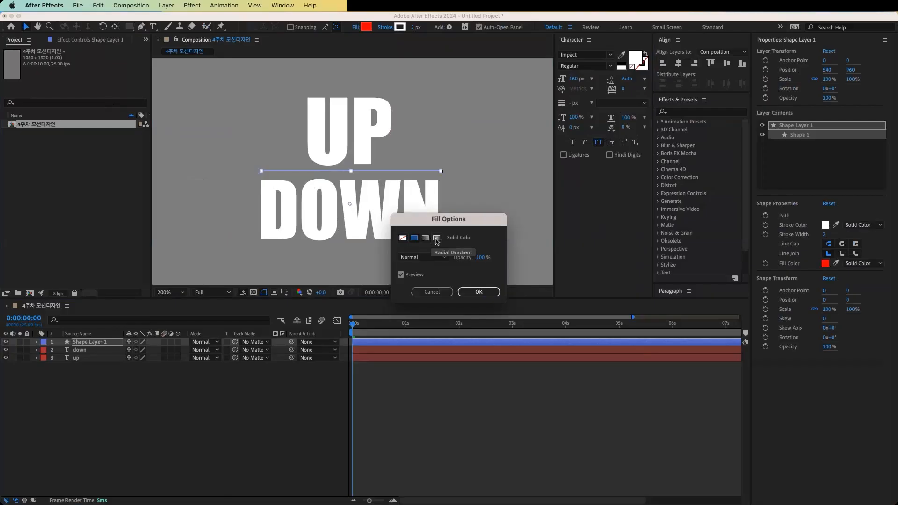
pyautogui.click(403, 238)
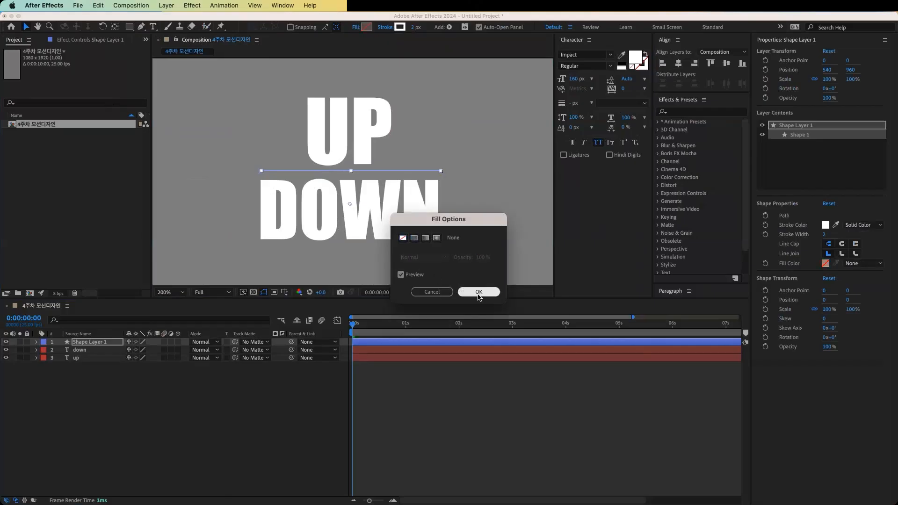
pyautogui.click(478, 292)
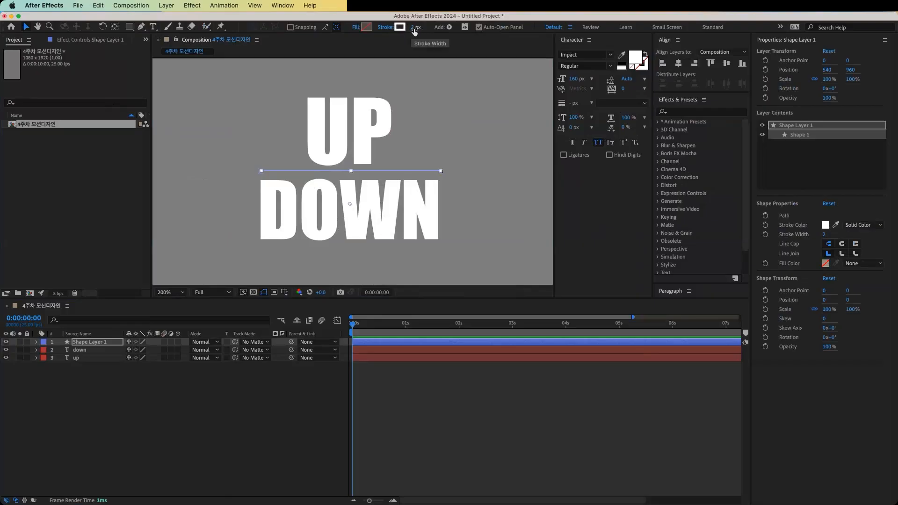
pyautogui.moveTo(414, 32)
pyautogui.mouseDown()
pyautogui.moveTo(421, 29)
pyautogui.moveTo(411, 28)
pyautogui.mouseUp()
pyautogui.click(92, 342)
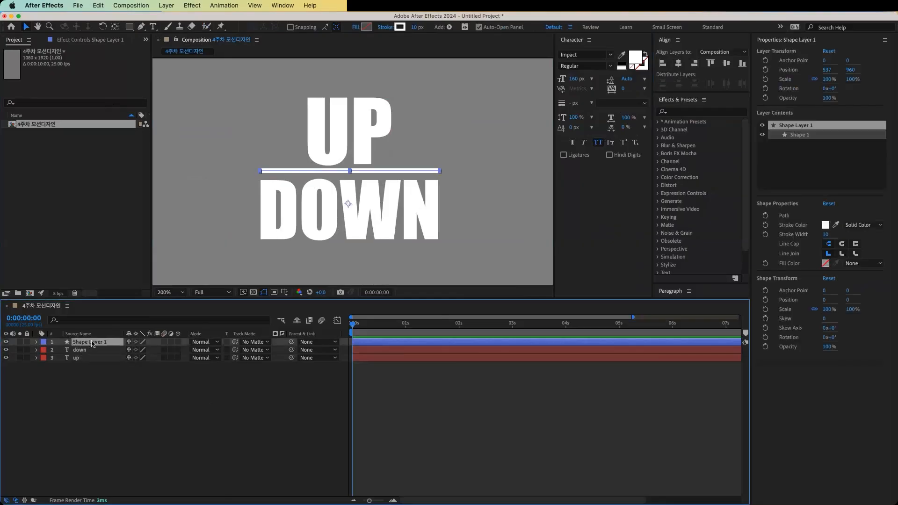
# Hide the line's shape layer and add a new empty shape layer to the composition.
pyautogui.click(5, 342)
pyautogui.click(173, 427)
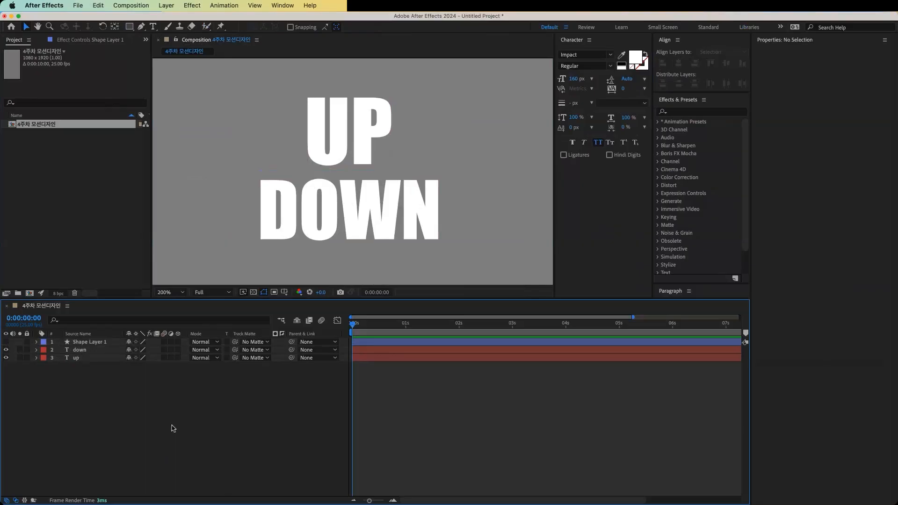
pyautogui.rightClick(173, 427)
pyautogui.moveTo(196, 382)
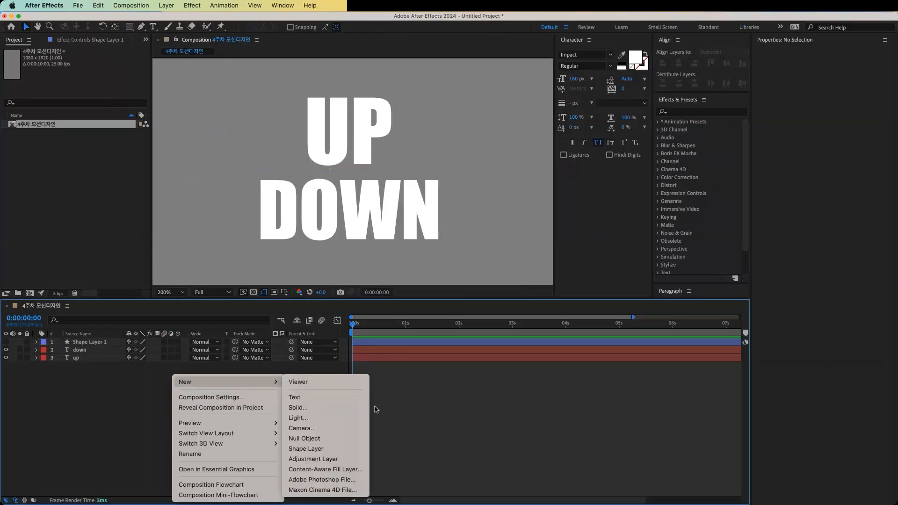
pyautogui.click(322, 450)
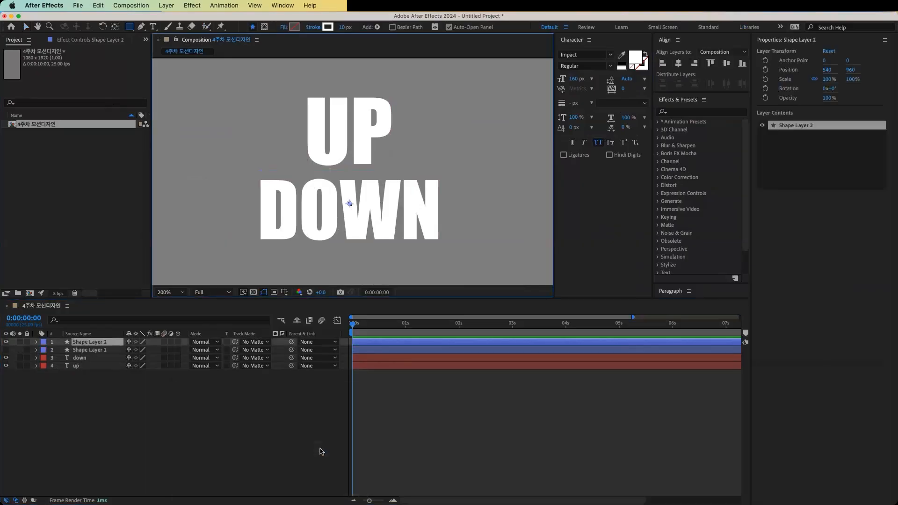
# Draw a straight horizontal line between "UP" and "DOWN" with the Pen tool on the new shape layer.
pyautogui.click(140, 27)
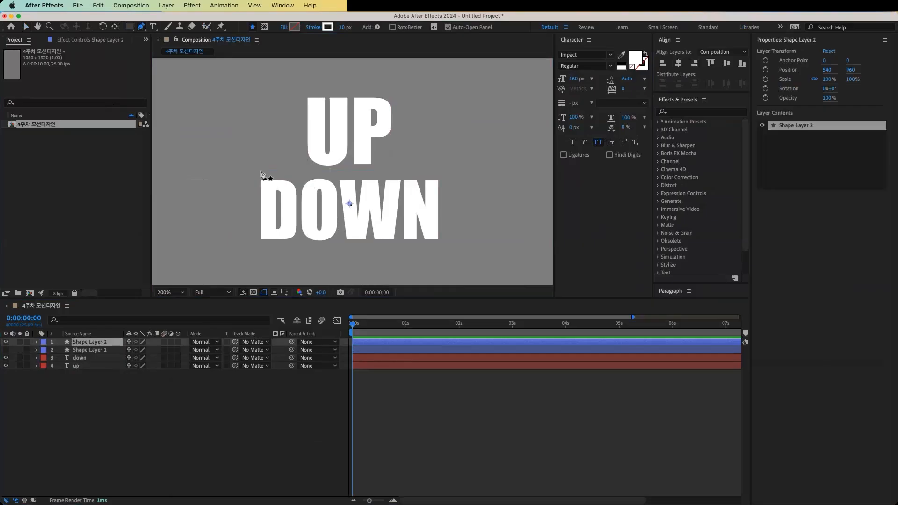
pyautogui.click(260, 171)
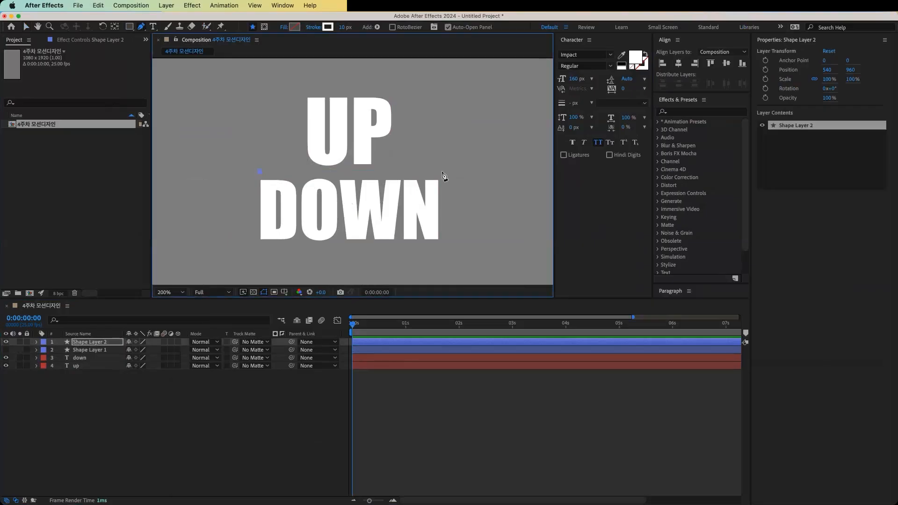
pyautogui.click(439, 172)
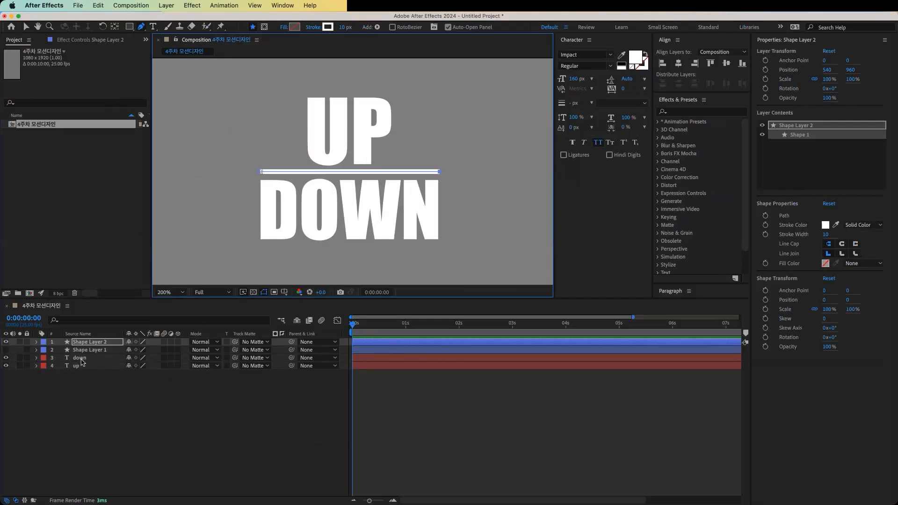
# Delete Shape Layer 2 with the second line and show Shape Layer 1 again, returning to the Selection tool.
pyautogui.click(78, 359)
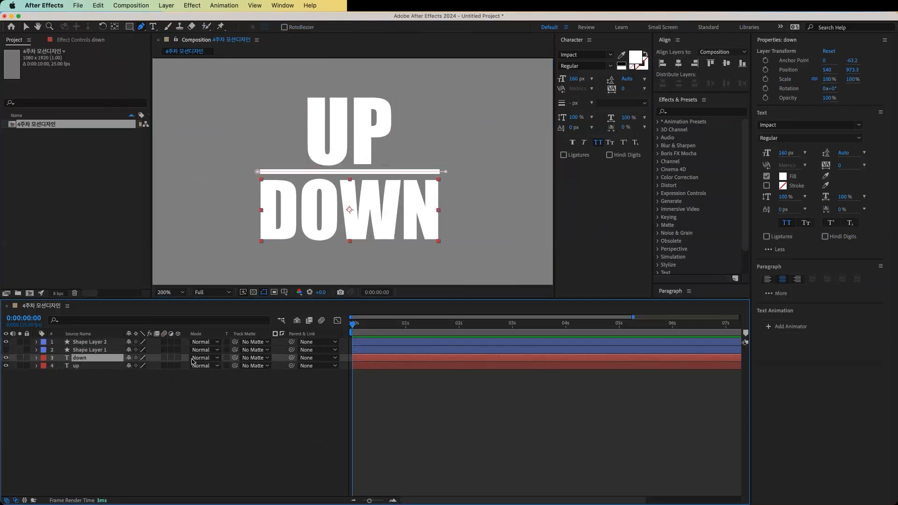
pyautogui.click(94, 342)
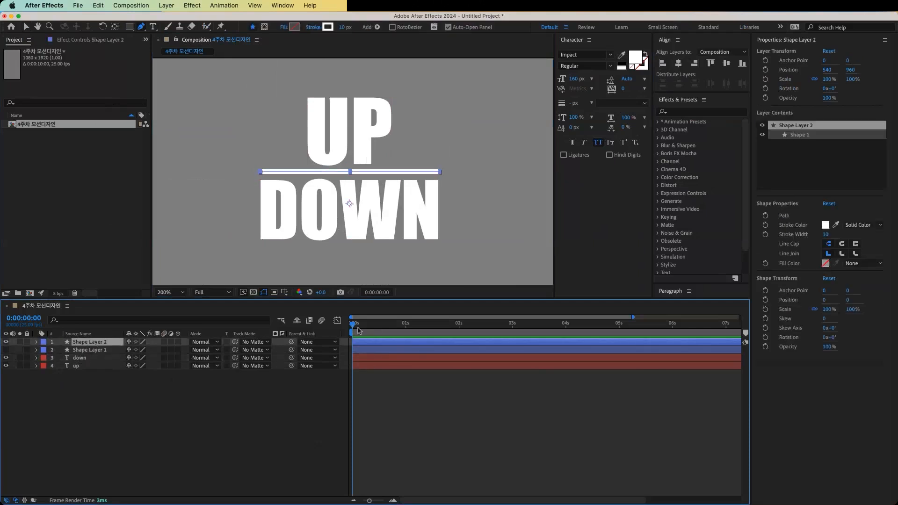
pyautogui.click(6, 342)
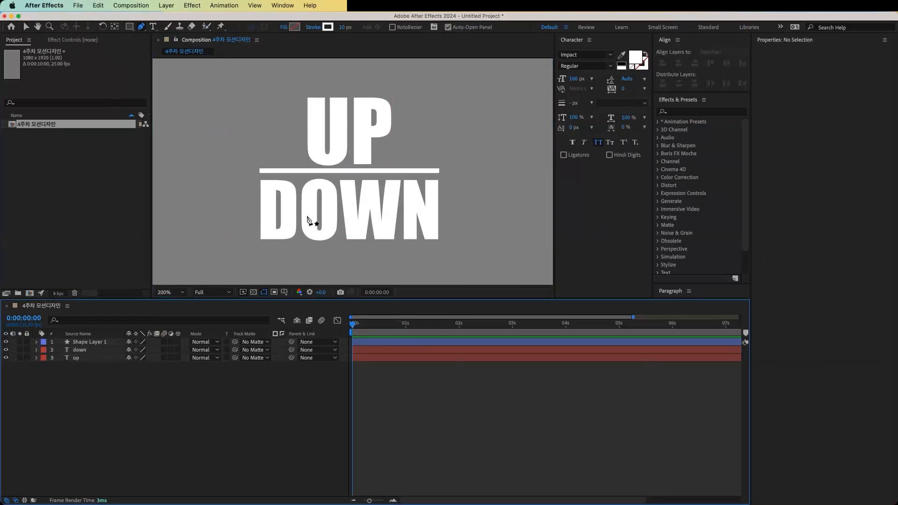
pyautogui.click(25, 27)
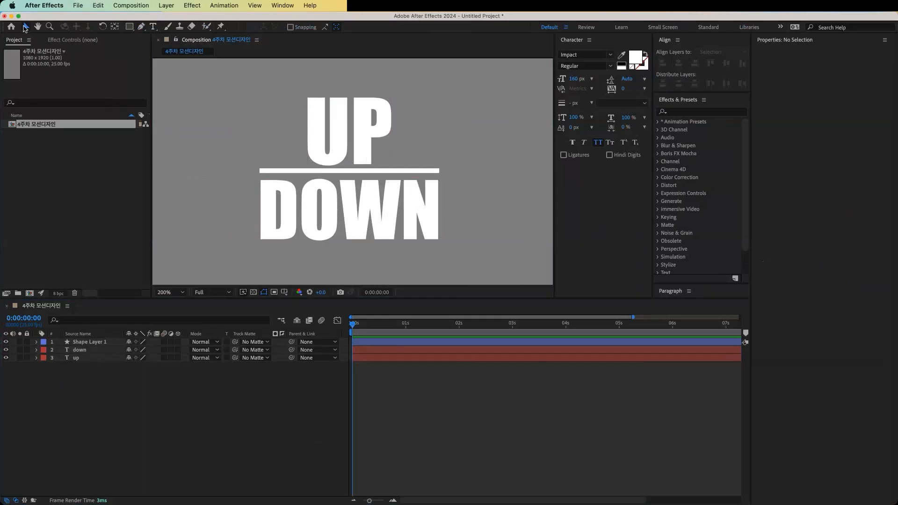
# Center the anchor point of the dividing line's shape layer and rename the layer "center line".
pyautogui.click(422, 171)
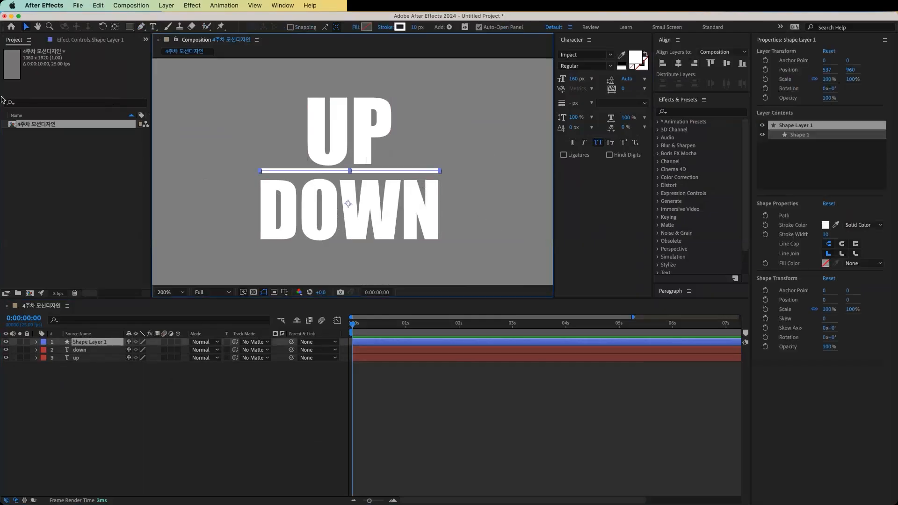
pyautogui.doubleClick(114, 27)
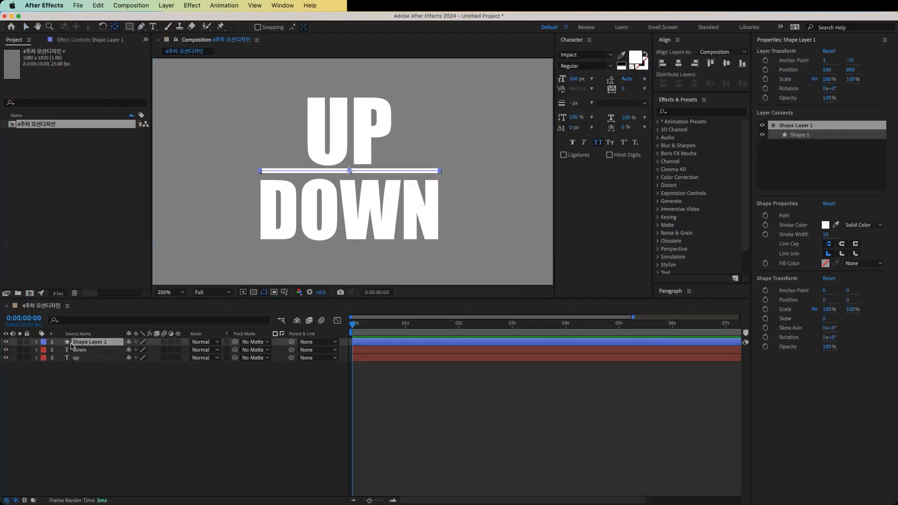
pyautogui.click(97, 345)
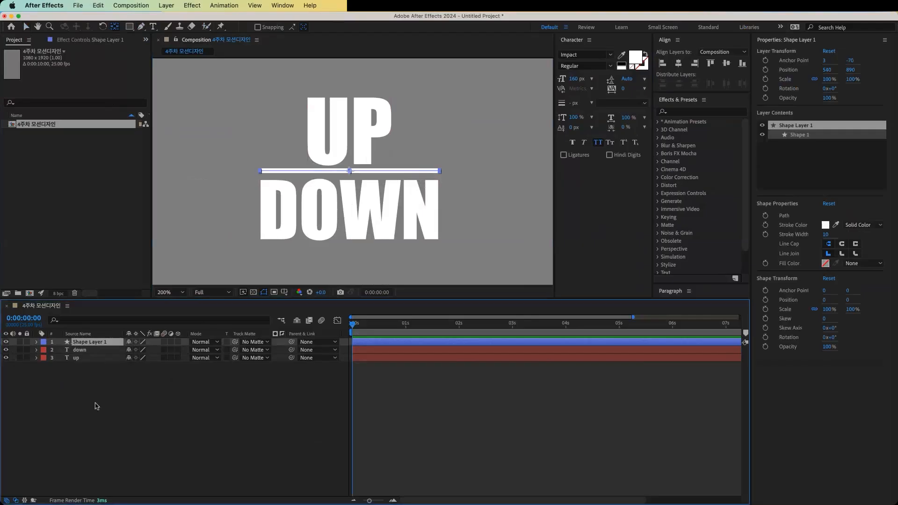
pyautogui.press('Return')
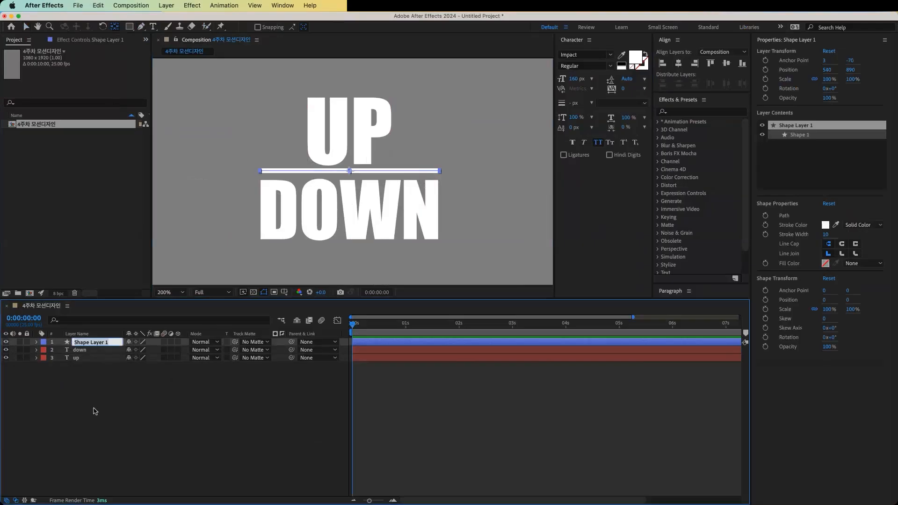
pyautogui.write('center line')
pyautogui.click(98, 405)
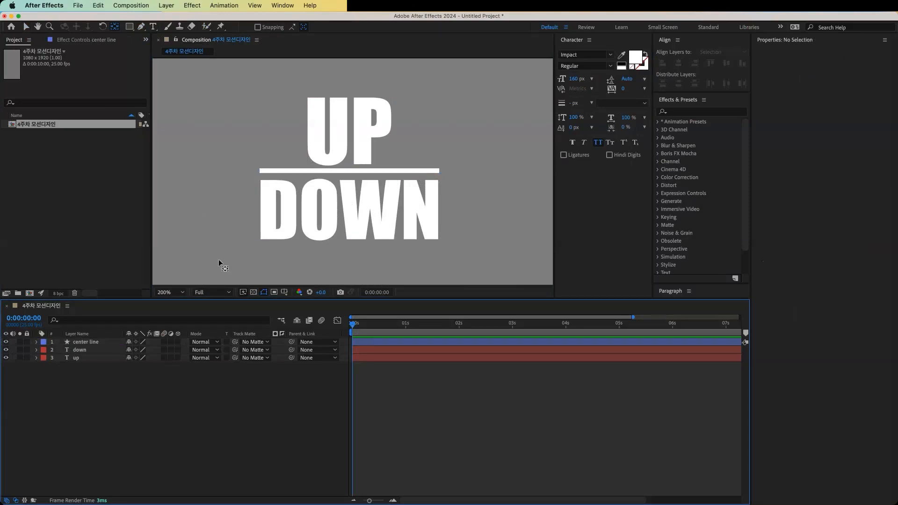
pyautogui.click(26, 28)
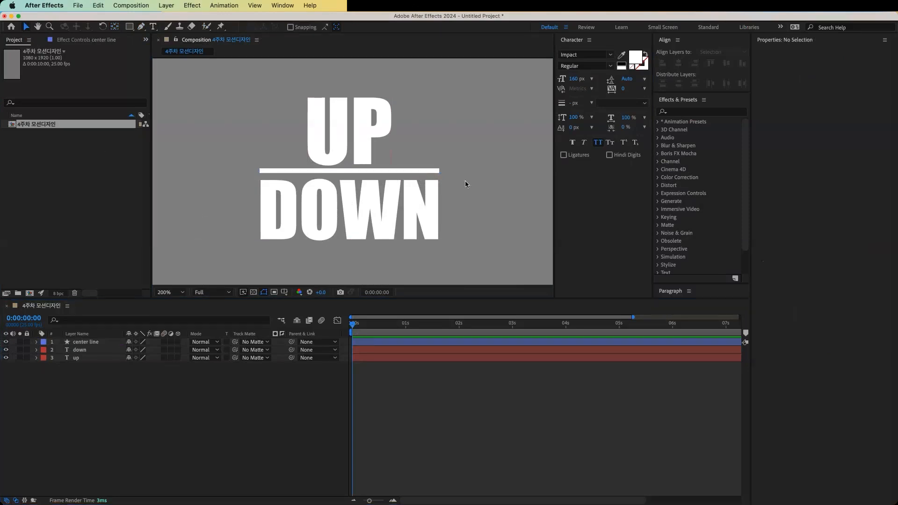
# Nudge the "UP" text vertically to a Y position of 803.3, widening its gap above the dividing line.
pyautogui.click(339, 147)
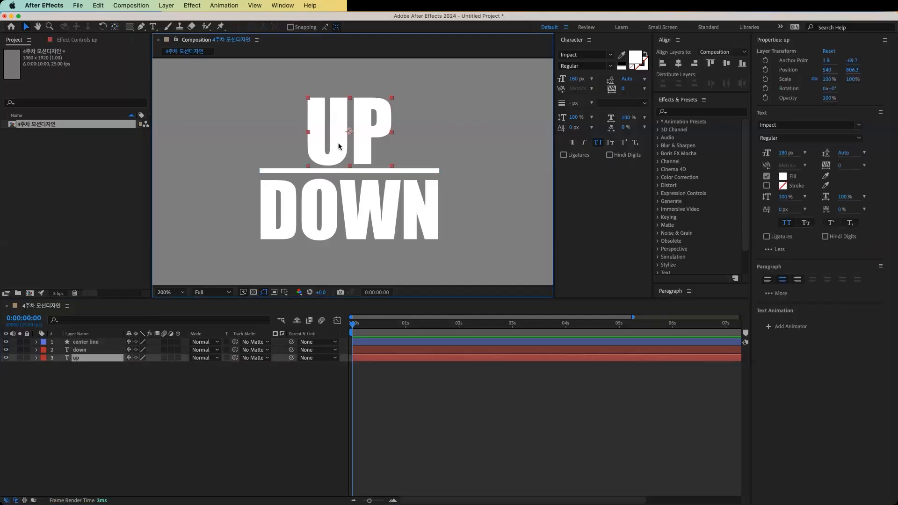
pyautogui.press('Up')
pyautogui.press('Up')
pyautogui.press('Up')
pyautogui.press('Up')
pyautogui.press('Up')
pyautogui.press('Up')
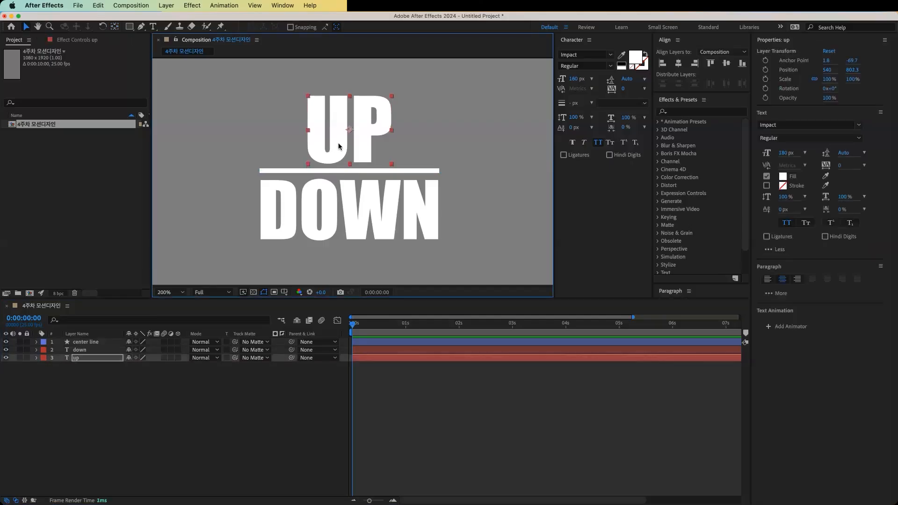
pyautogui.press('Down')
pyautogui.press('Down')
pyautogui.press('Down')
# Nudge the "DOWN" text below the dividing line to position 539, 971.3.
pyautogui.click(350, 204)
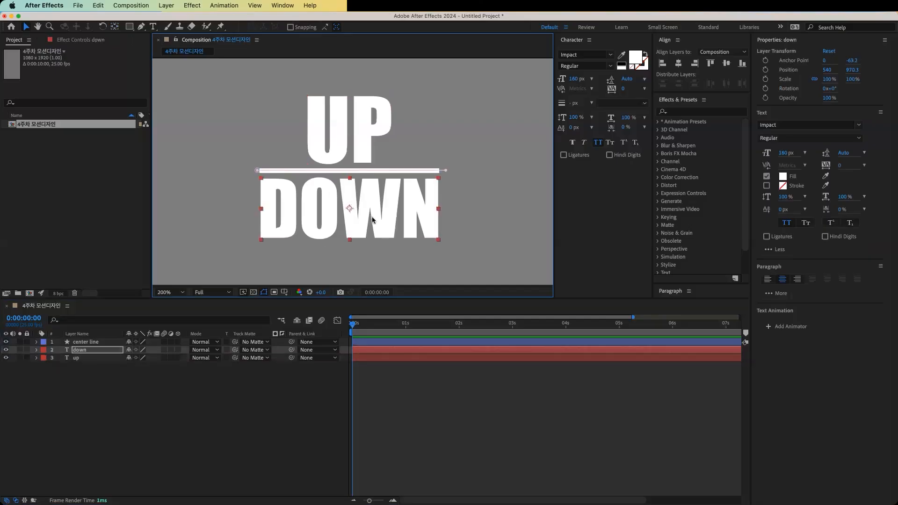
pyautogui.press('Down')
pyautogui.press('Left')
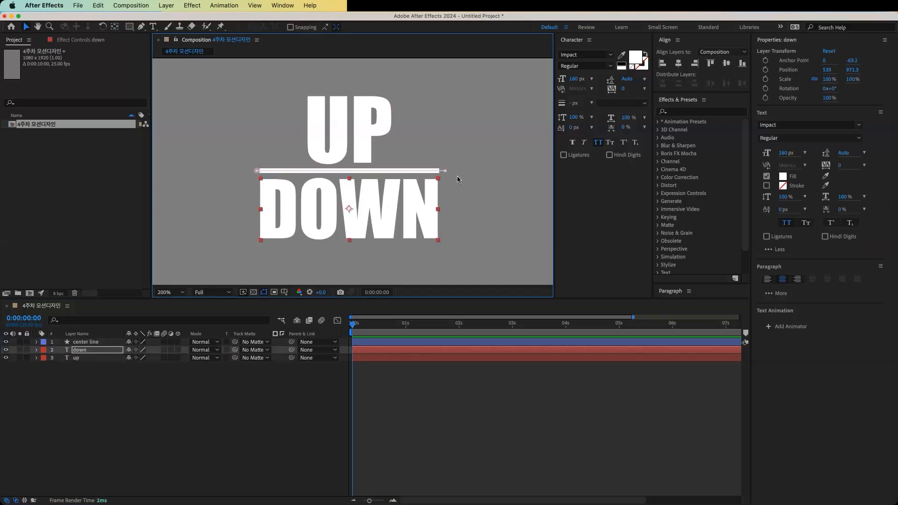
# Delete the stray mask from the "down" text layer and collapse the layer's properties.
pyautogui.click(37, 350)
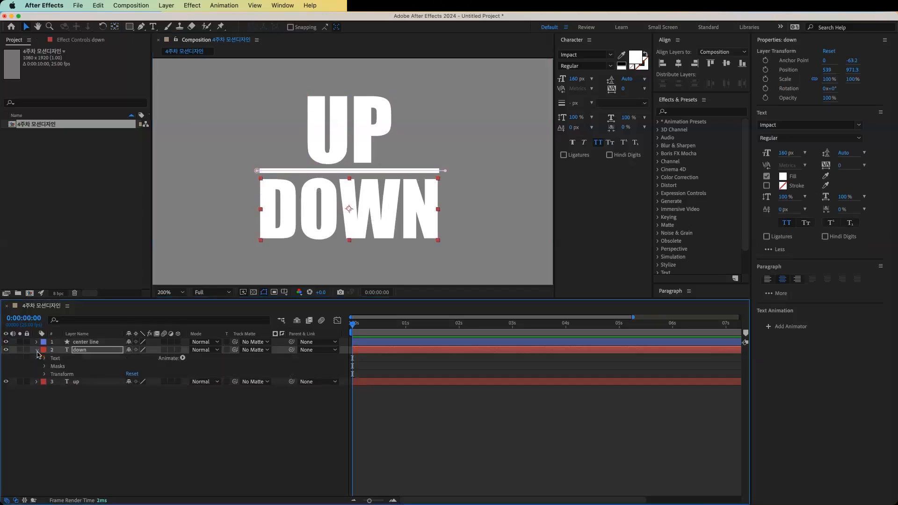
pyautogui.click(57, 367)
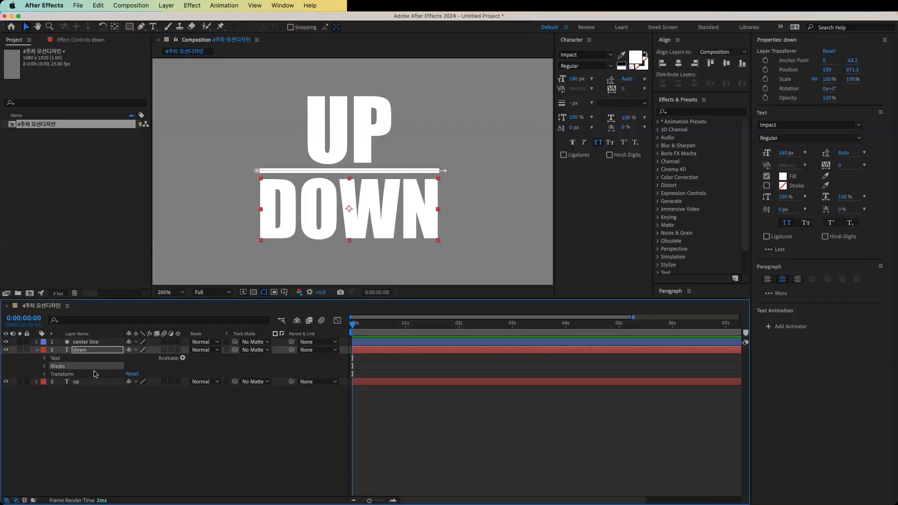
pyautogui.press('Delete')
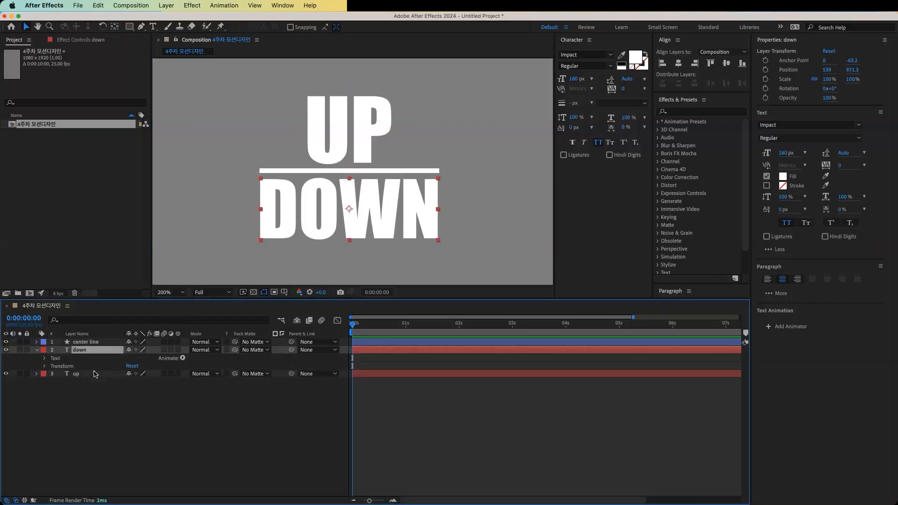
pyautogui.click(120, 429)
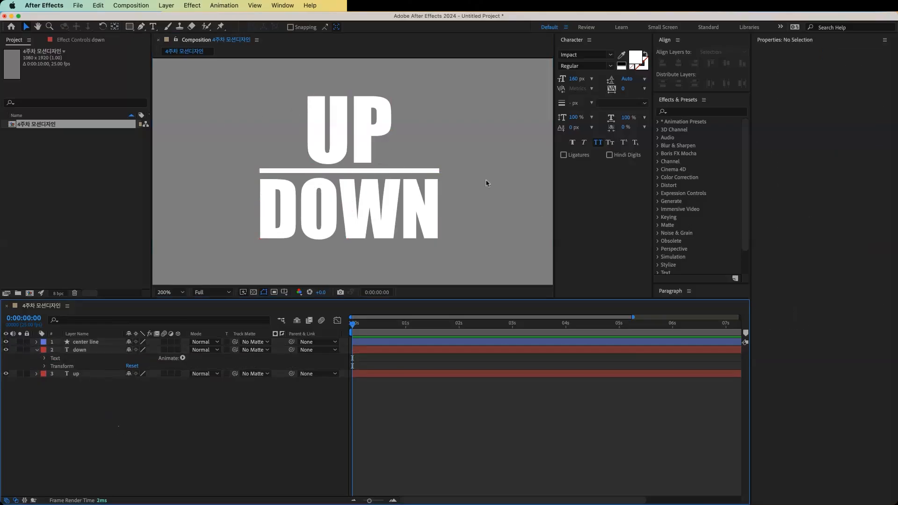
pyautogui.click(87, 374)
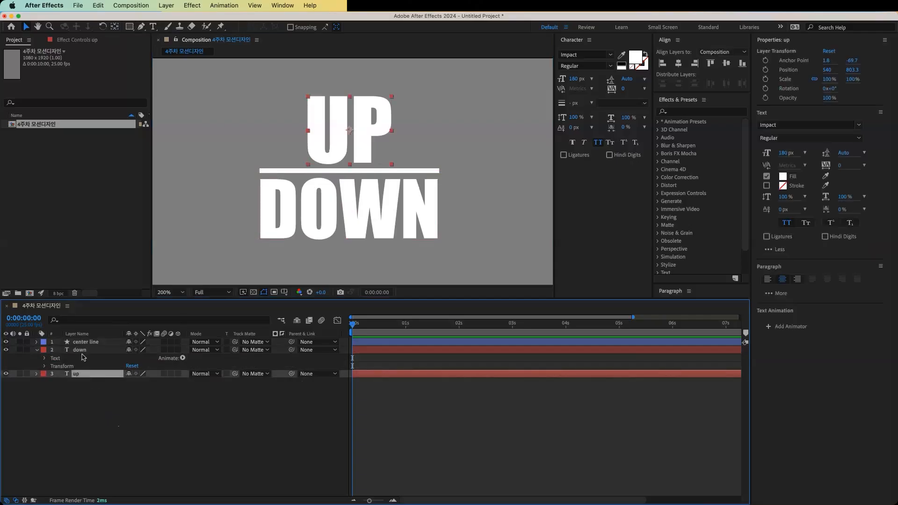
pyautogui.click(83, 351)
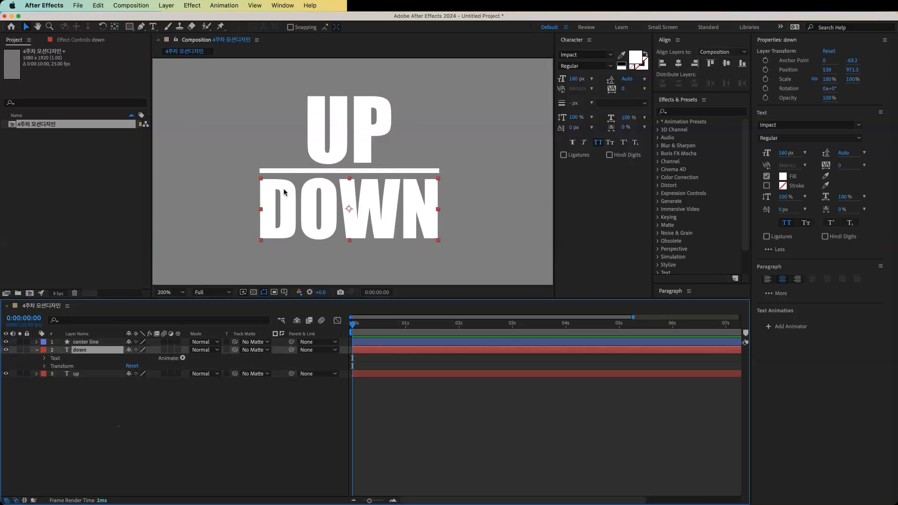
pyautogui.click(37, 350)
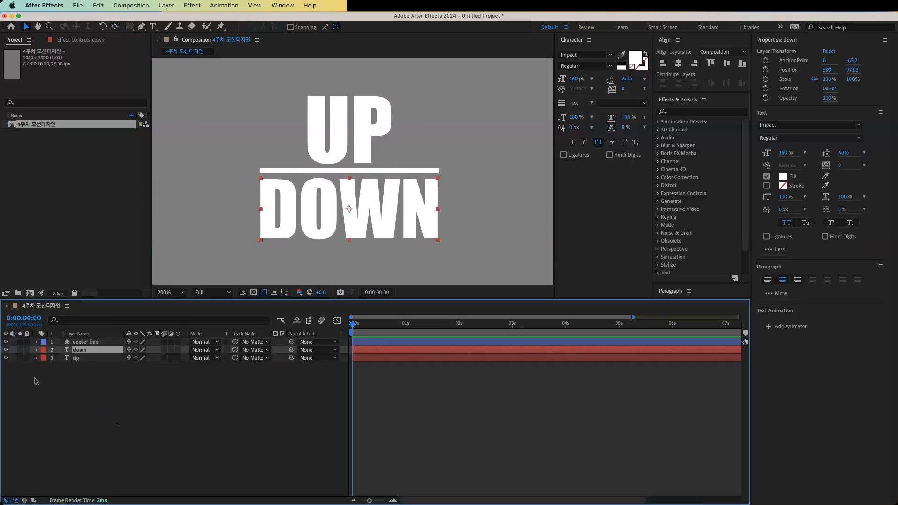
pyautogui.click(140, 420)
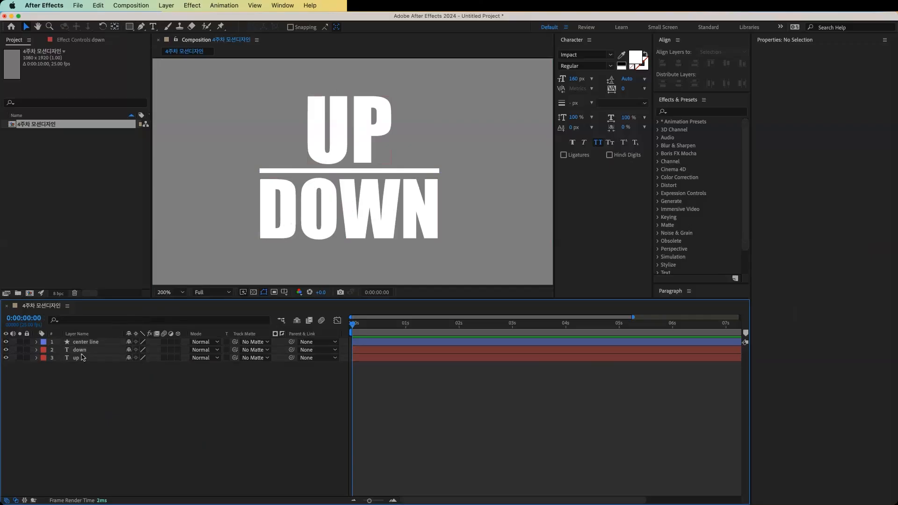
# Add Position keyframes to the "down" and "up" layers and move both keyframes to 1 second.
pyautogui.click(80, 351)
pyautogui.click(80, 357)
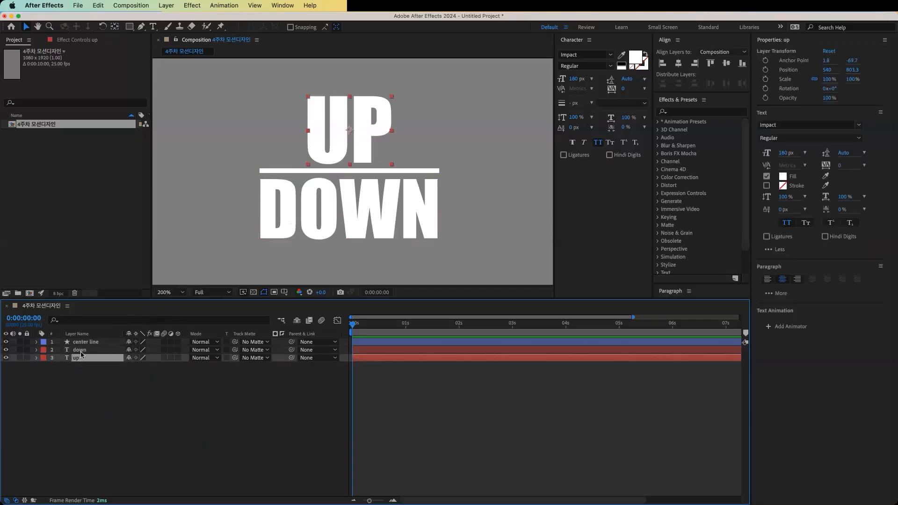
pyautogui.keyDown('shift'); pyautogui.click(80, 350); pyautogui.keyUp('shift')
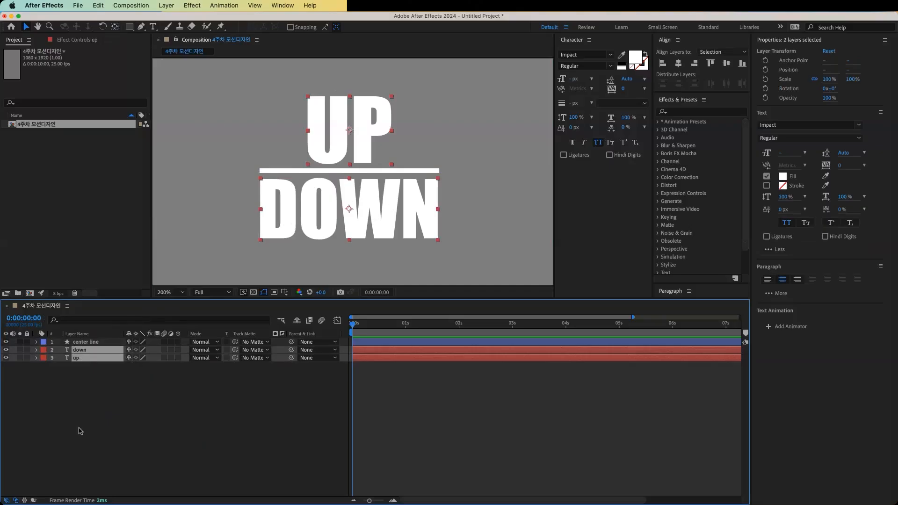
pyautogui.press('p')
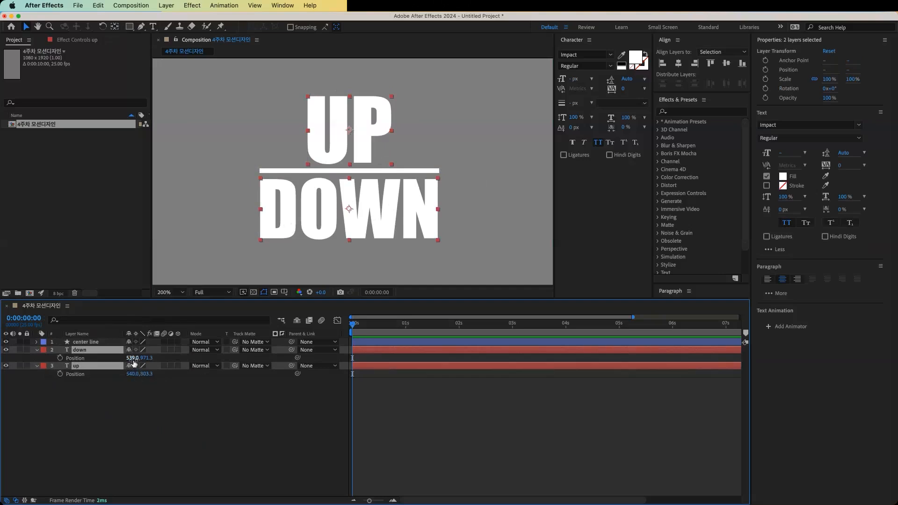
pyautogui.click(60, 357)
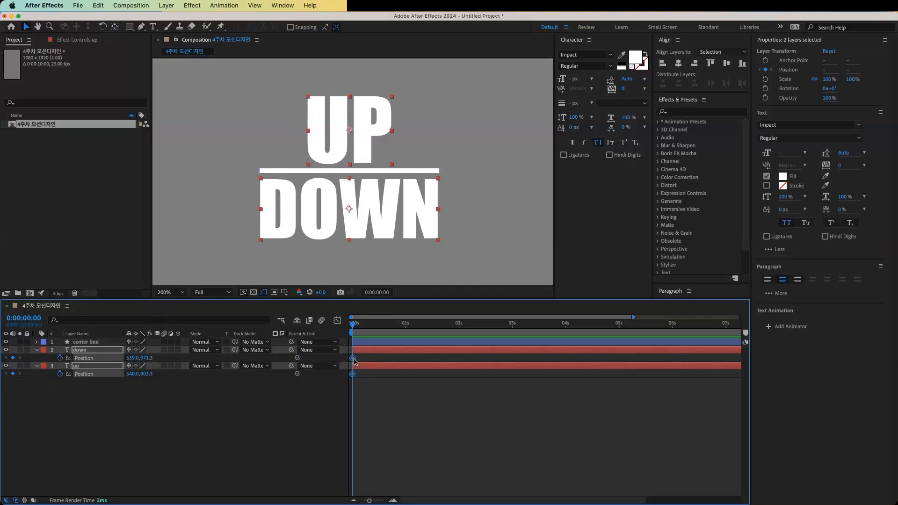
pyautogui.moveTo(353, 359); pyautogui.dragTo(407, 363)
# At 0 seconds, set the Y position of the "down" layer to 971 and of the "up" layer to 803.
pyautogui.click(146, 358)
pyautogui.click(140, 407)
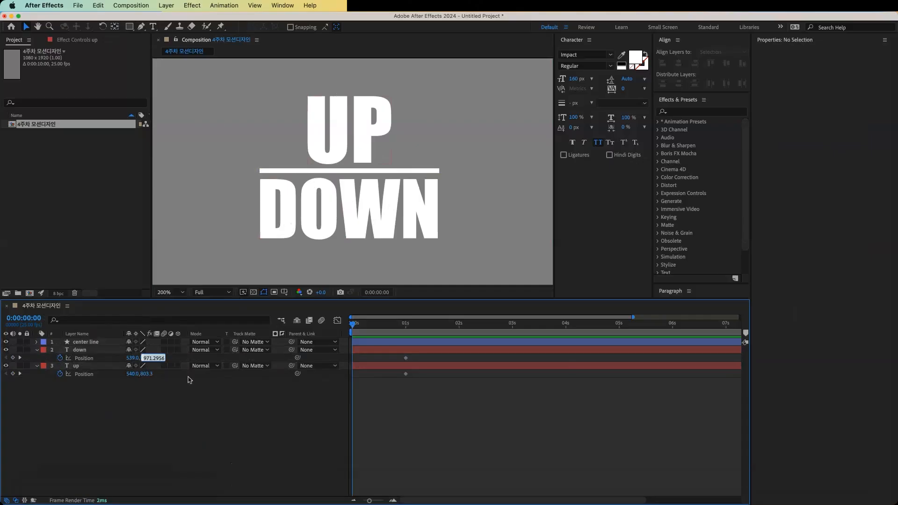
pyautogui.write('971')
pyautogui.click(149, 374)
pyautogui.write('8')
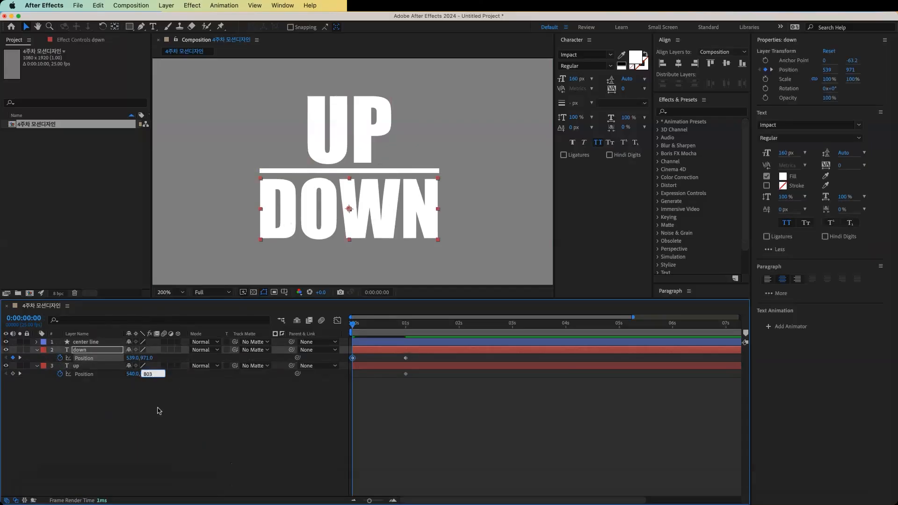
pyautogui.press('Return')
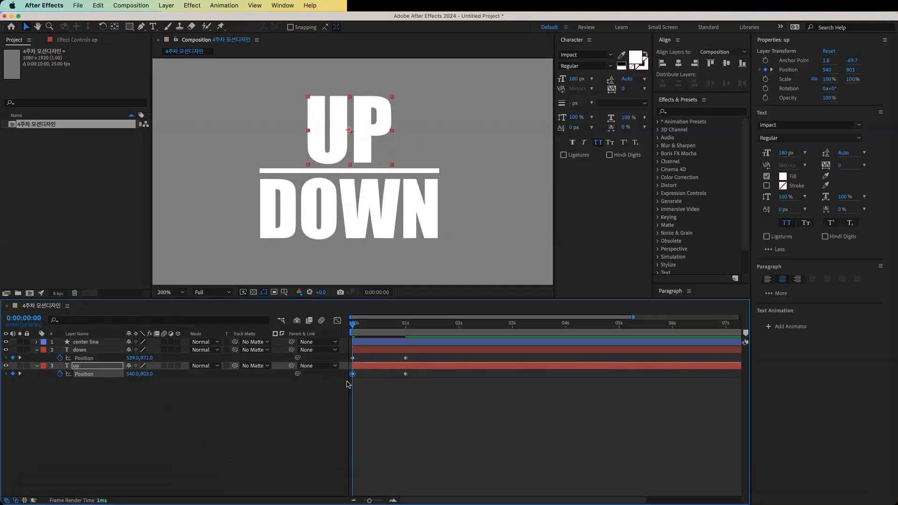
# Swap the two words at 0 seconds by setting the "down" layer's Y position to 803 and the "up" layer's to 971.
pyautogui.click(146, 357)
pyautogui.write('8')
pyautogui.press('Tab')
pyautogui.press('Tab')
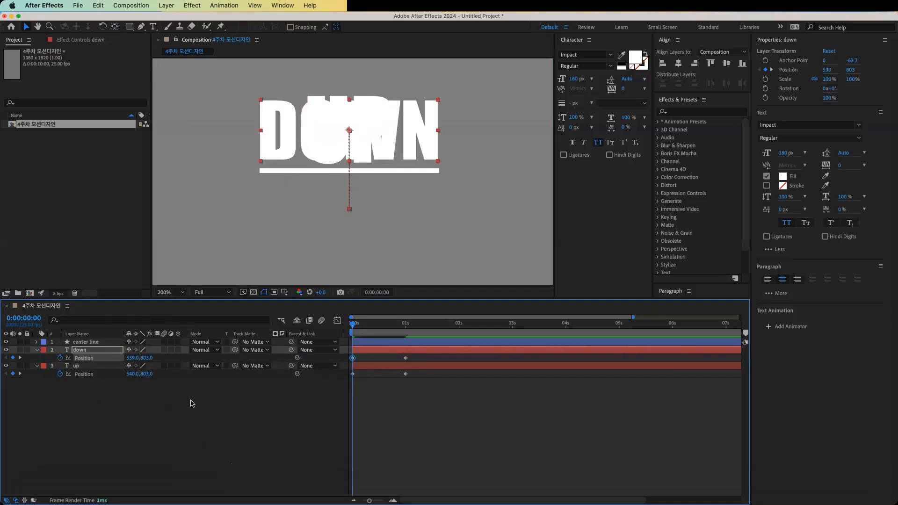
pyautogui.write('971')
pyautogui.press('Return')
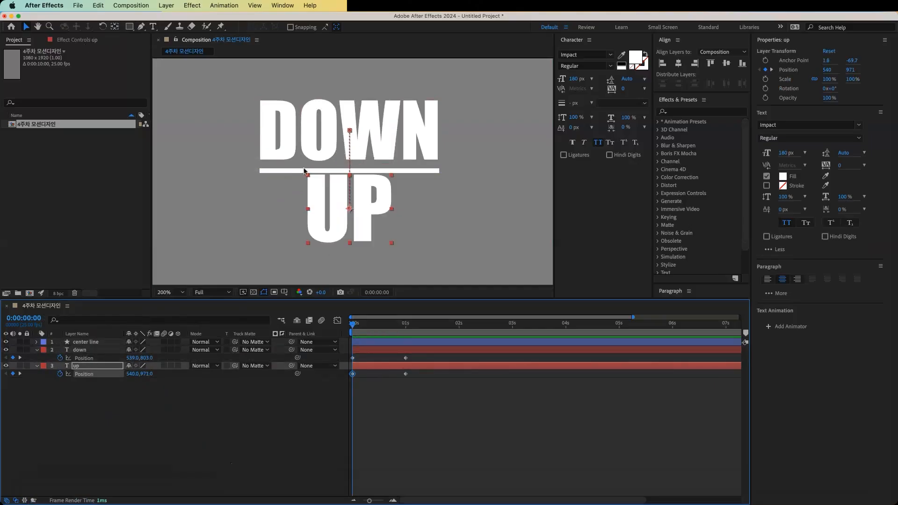
# Lower the "UP" text at 0 seconds to a Y position of 981 so it clears the dividing line.
pyautogui.moveTo(335, 229); pyautogui.dragTo(335, 233)
pyautogui.press('Down')
pyautogui.press('Up')
pyautogui.press('Up')
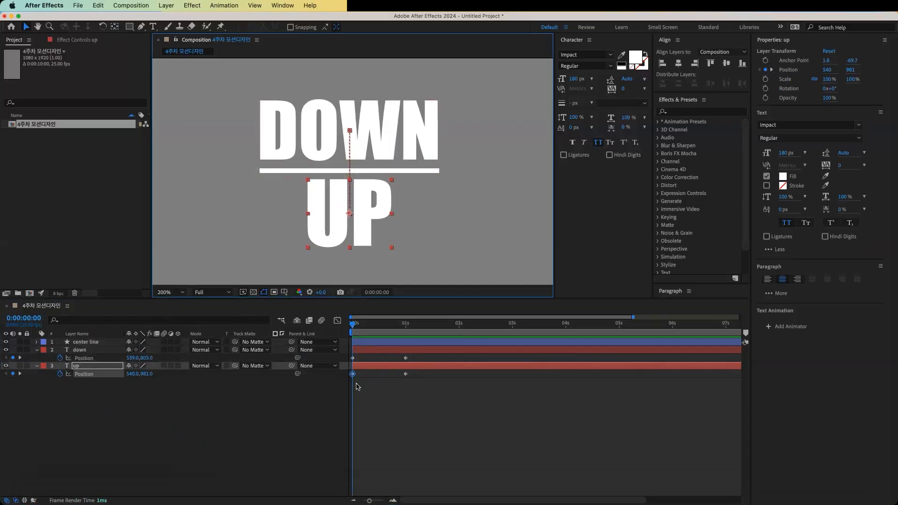
# Preview the swapping motion of the two words from the start and return the playhead to 0 seconds.
pyautogui.press('space')
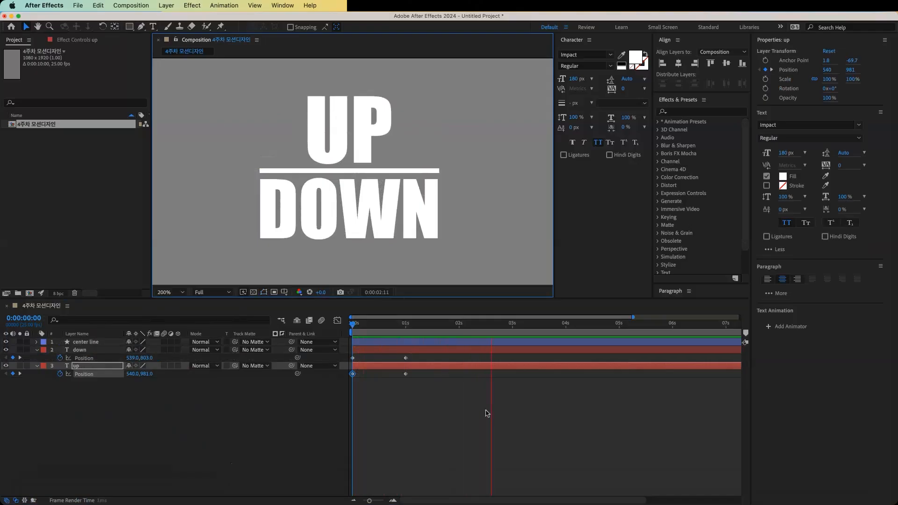
pyautogui.moveTo(424, 324); pyautogui.dragTo(133, 322)
pyautogui.press('space')
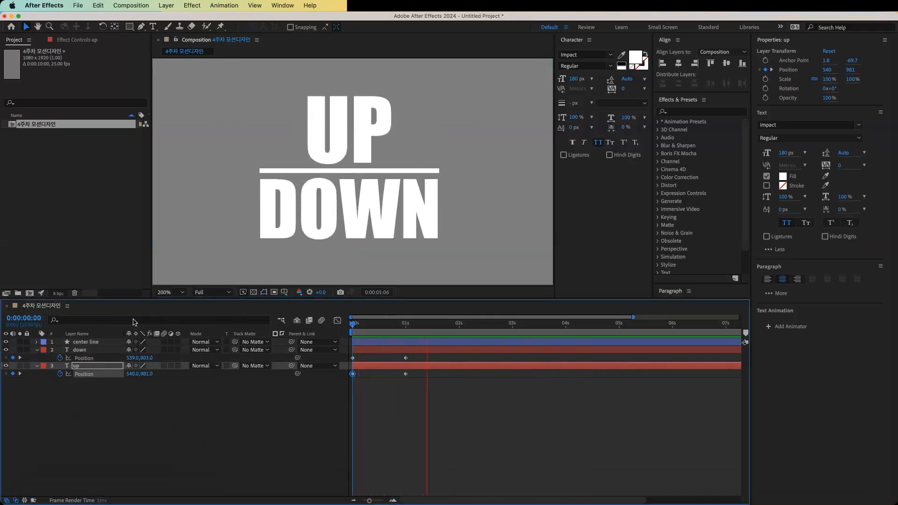
pyautogui.press('space')
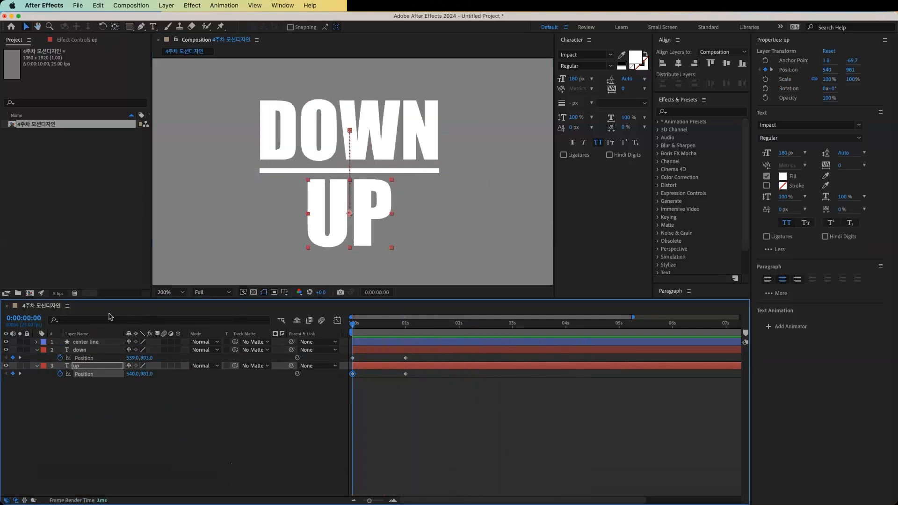
pyautogui.press('space')
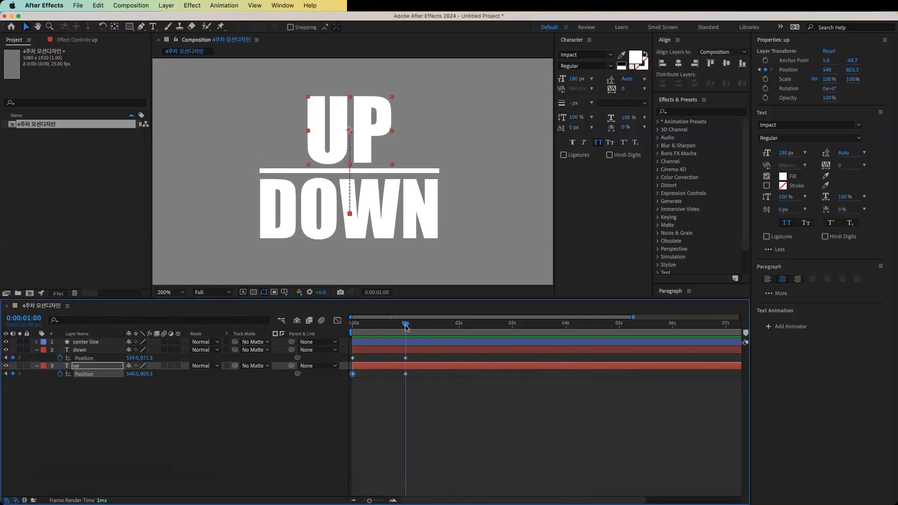
pyautogui.press('Home')
pyautogui.press('space')
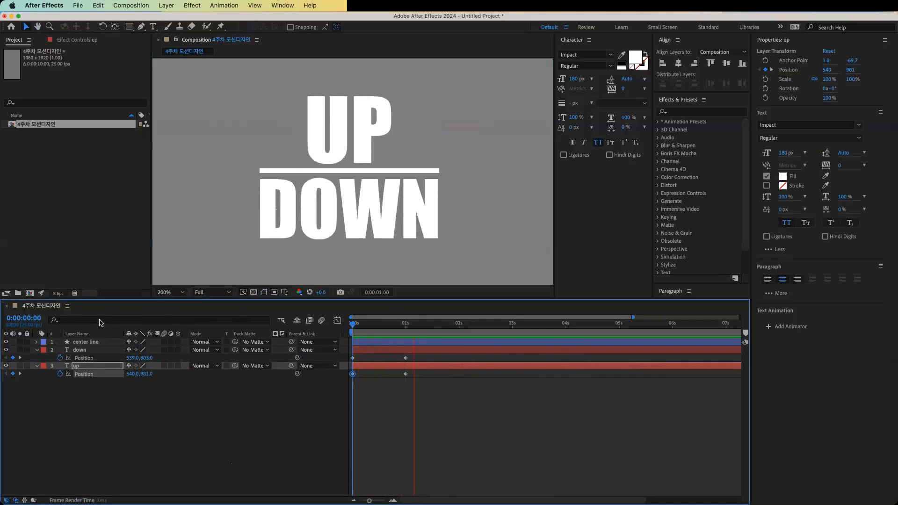
pyautogui.press('space')
pyautogui.moveTo(389, 327); pyautogui.dragTo(346, 325)
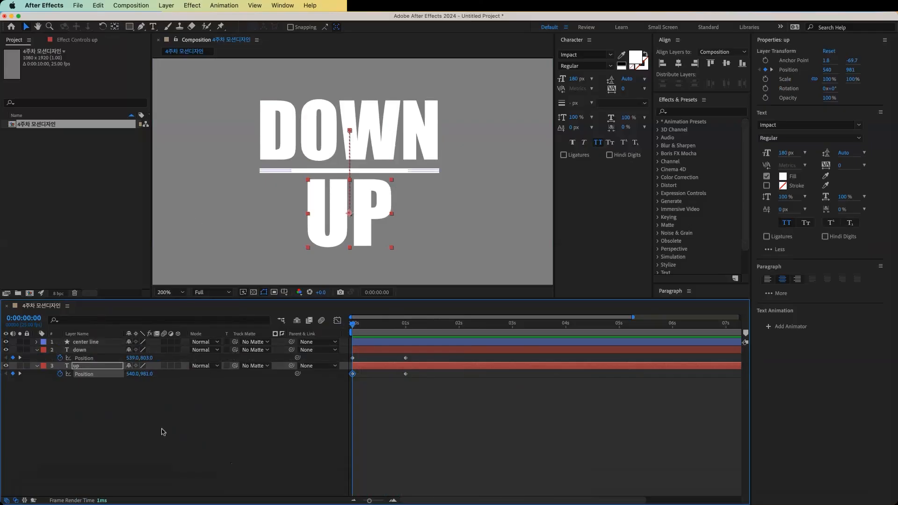
# Add Trim Paths to the "center line" shape layer and reveal its Start and End properties.
pyautogui.click(84, 343)
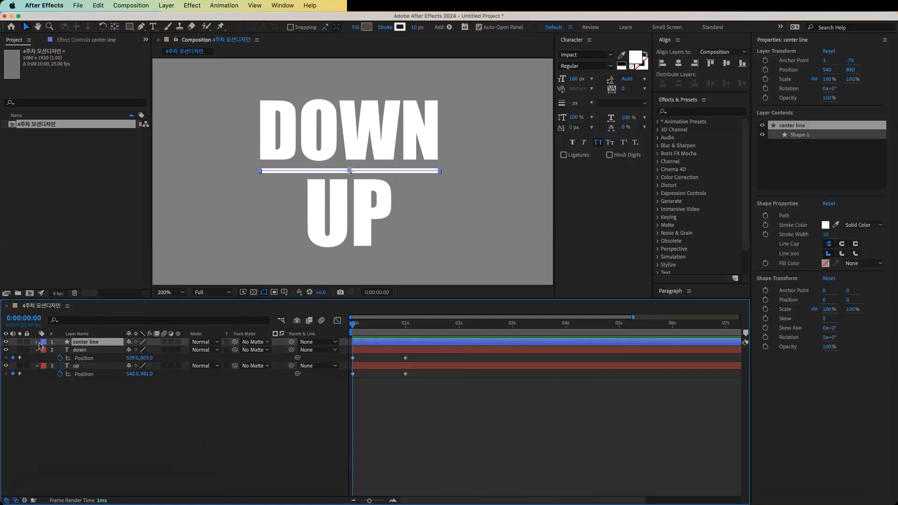
pyautogui.click(38, 343)
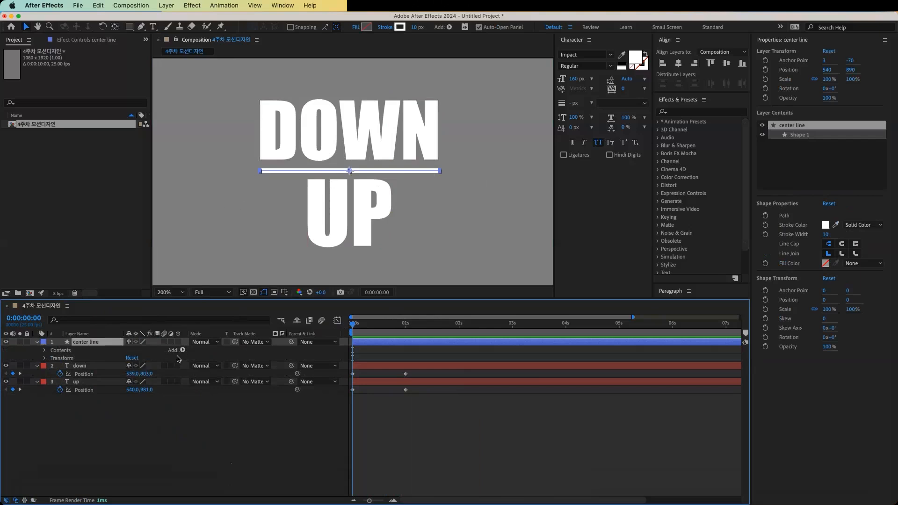
pyautogui.click(182, 350)
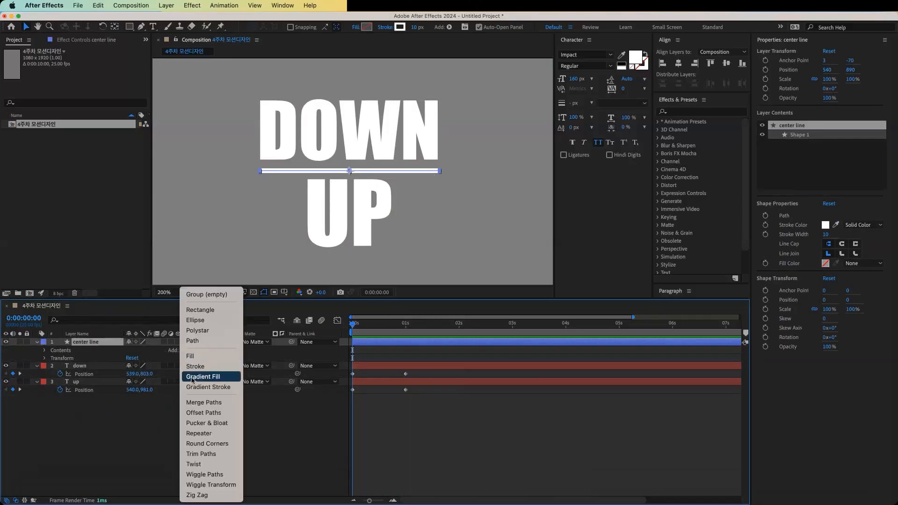
pyautogui.click(217, 457)
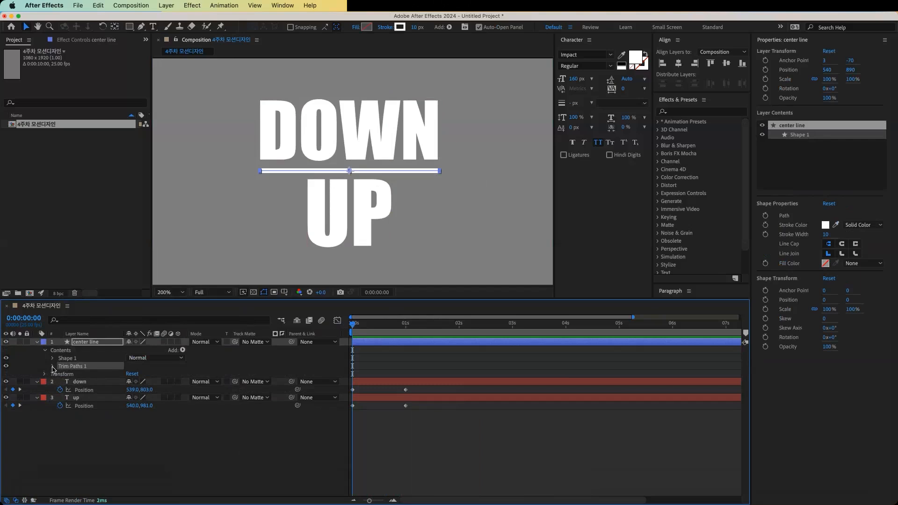
pyautogui.click(52, 367)
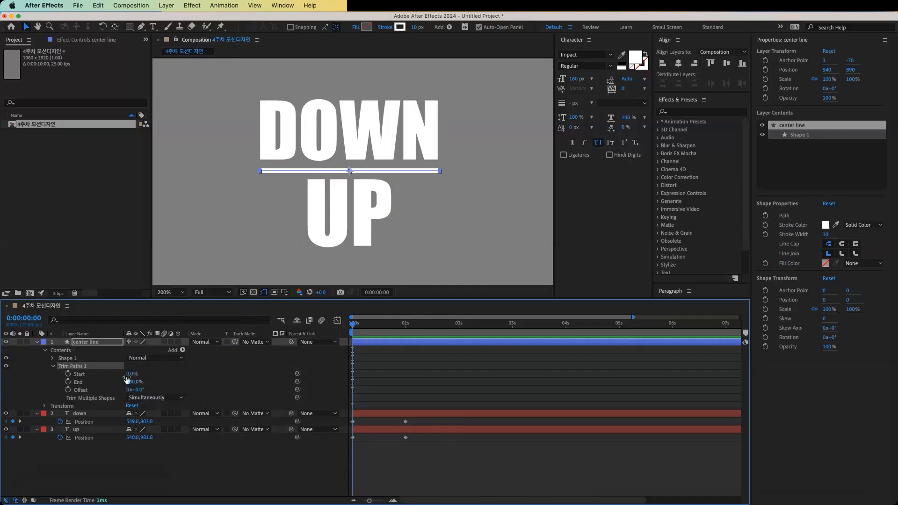
# Try out the line's Trim Paths Start up to 100% and its End, returning them to 0% and 100%.
pyautogui.moveTo(130, 374)
pyautogui.mouseDown()
pyautogui.moveTo(189, 378)
pyautogui.moveTo(120, 378)
pyautogui.moveTo(193, 379)
pyautogui.mouseUp()
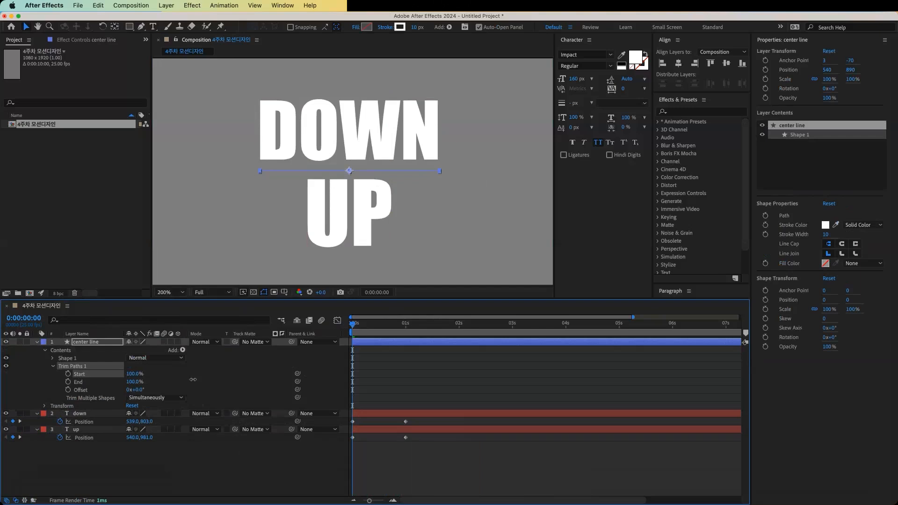
pyautogui.moveTo(193, 379); pyautogui.dragTo(136, 379)
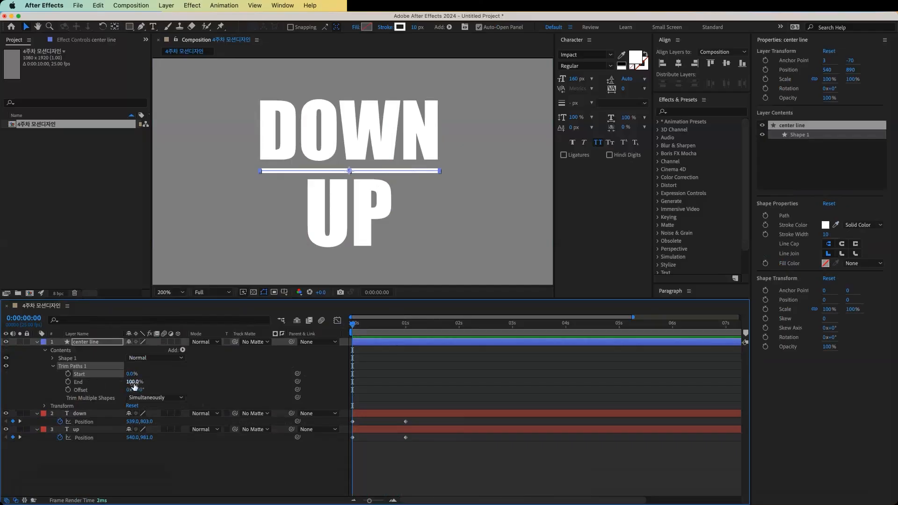
pyautogui.moveTo(134, 382); pyautogui.dragTo(167, 387)
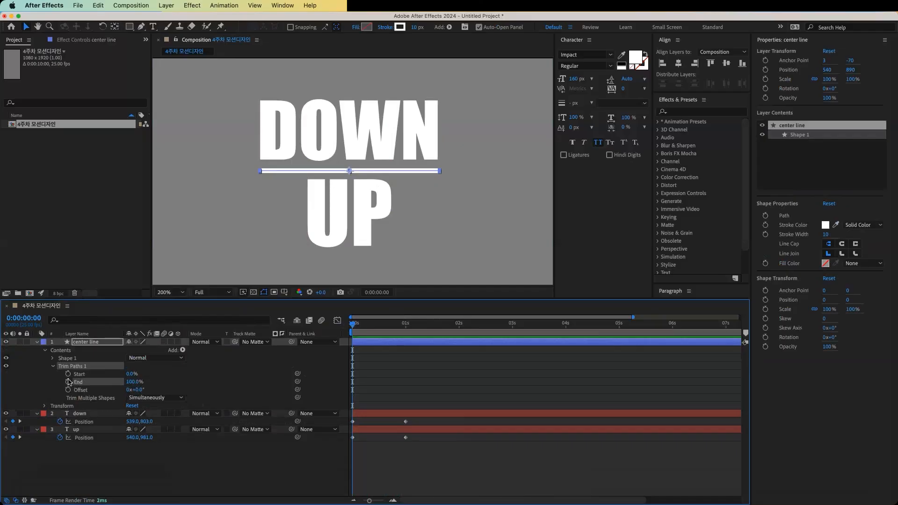
# Keyframe the center line's Trim Paths End at 0% at 0 seconds and 100% at 1 second.
pyautogui.click(68, 383)
pyautogui.moveTo(134, 384); pyautogui.dragTo(2, 388)
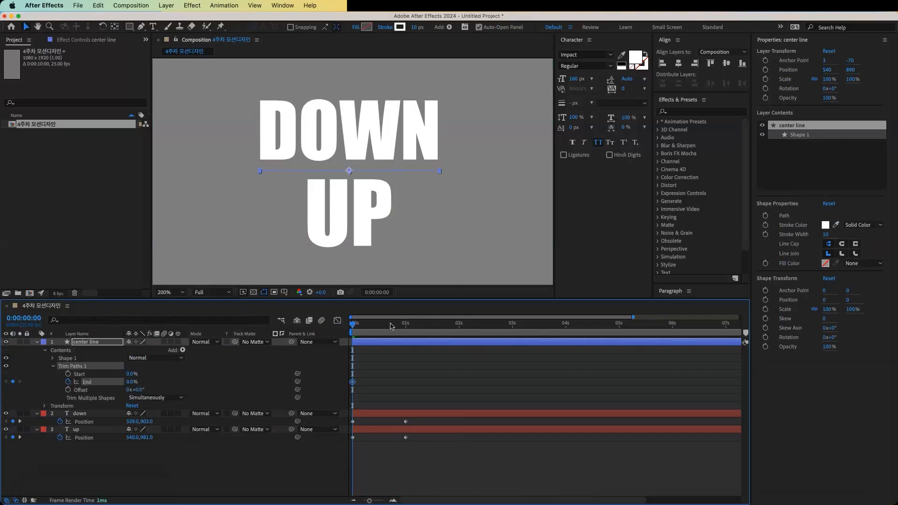
pyautogui.moveTo(352, 326); pyautogui.dragTo(405, 332)
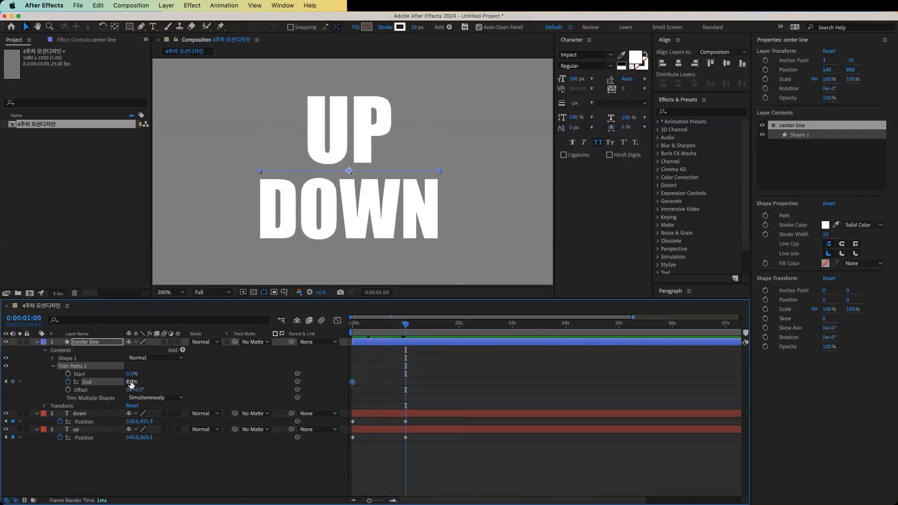
pyautogui.moveTo(131, 382); pyautogui.dragTo(217, 385)
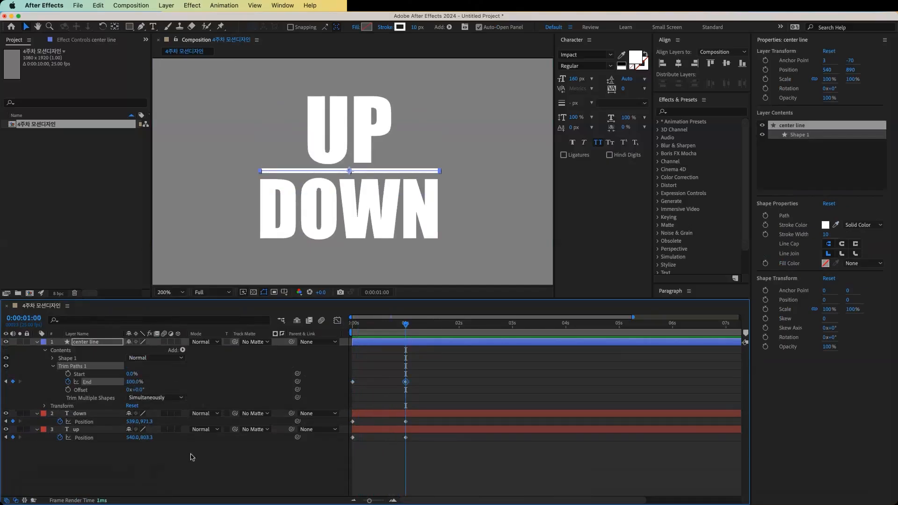
# Preview and scrub the animation from the start to check the line's draw-on against the motion of the two words.
pyautogui.press('Home')
pyautogui.press('space')
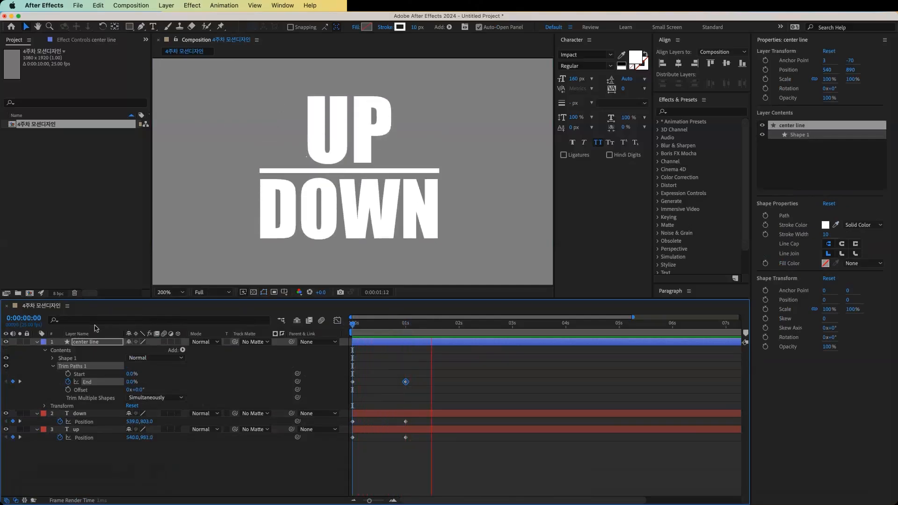
pyautogui.click(375, 323)
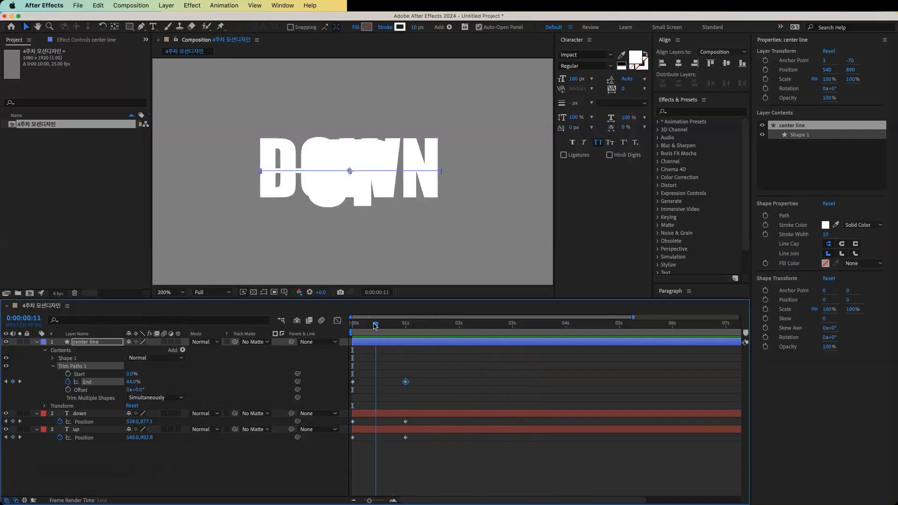
pyautogui.press('Home')
pyautogui.press('space')
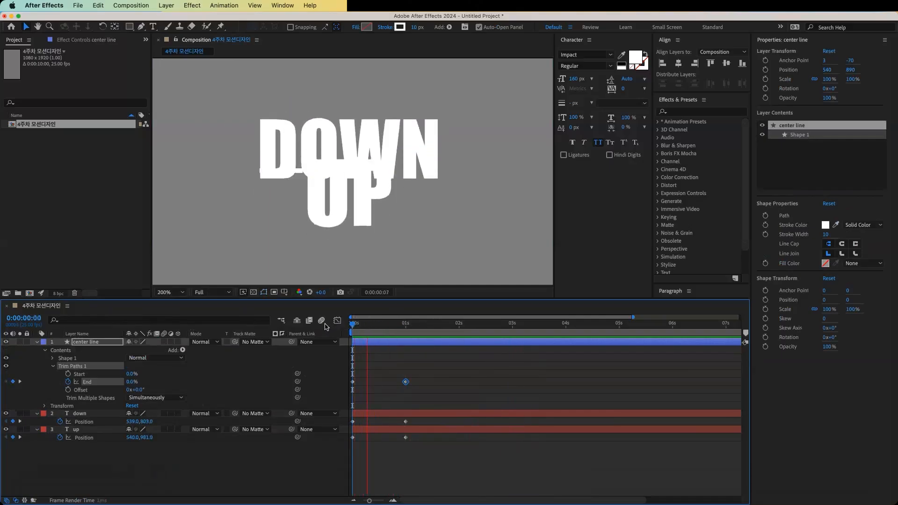
pyautogui.press('space')
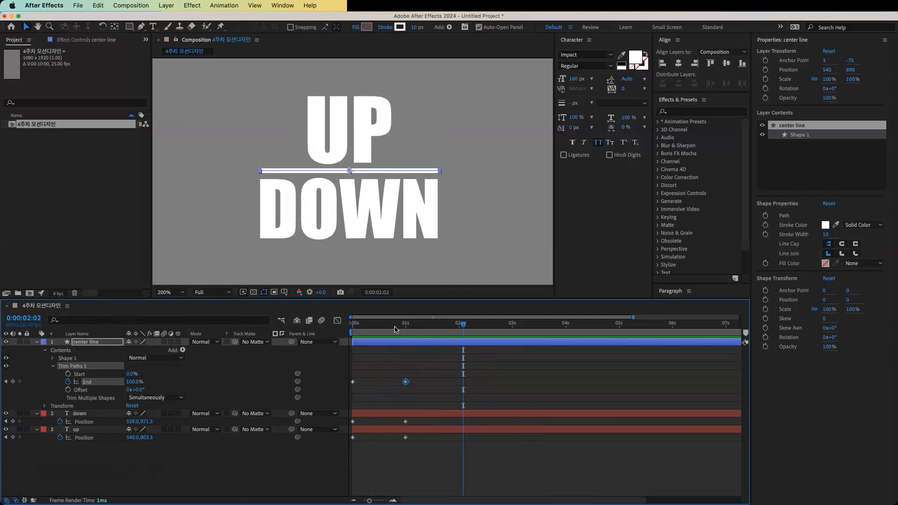
pyautogui.press('Home')
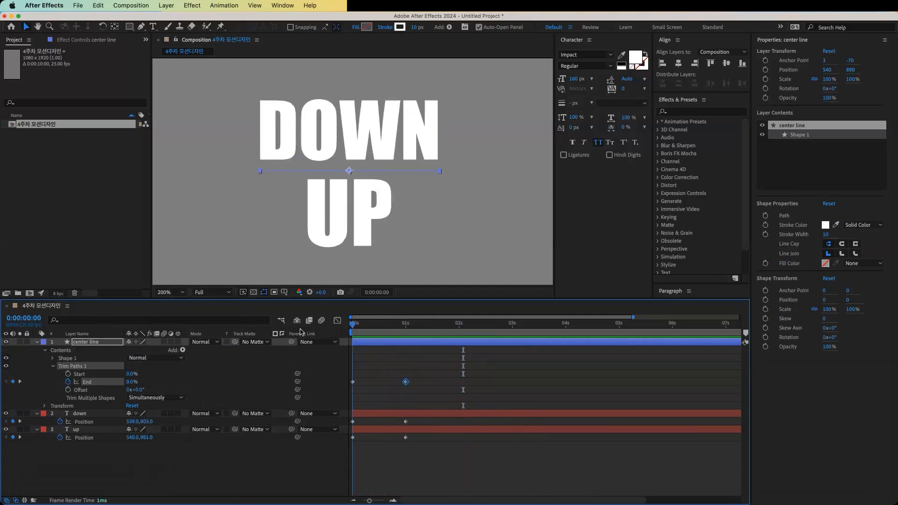
pyautogui.moveTo(352, 330); pyautogui.dragTo(438, 335)
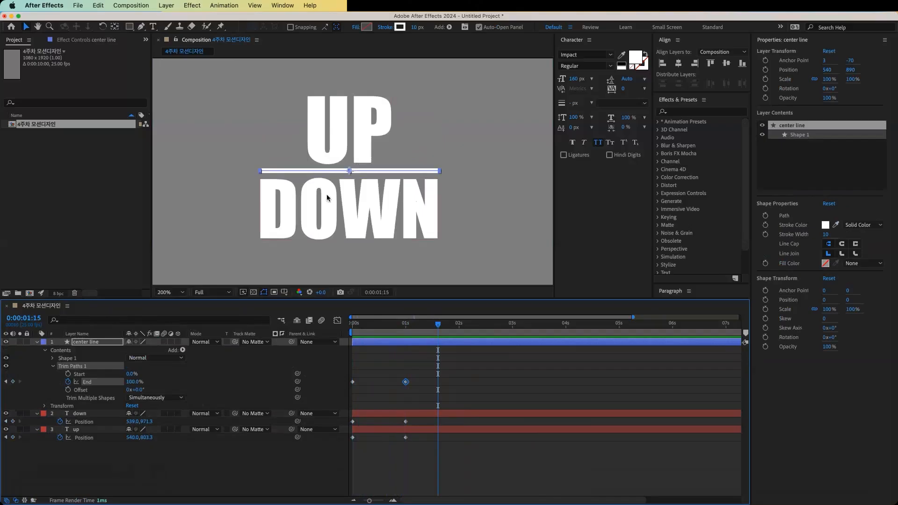
pyautogui.click(80, 413)
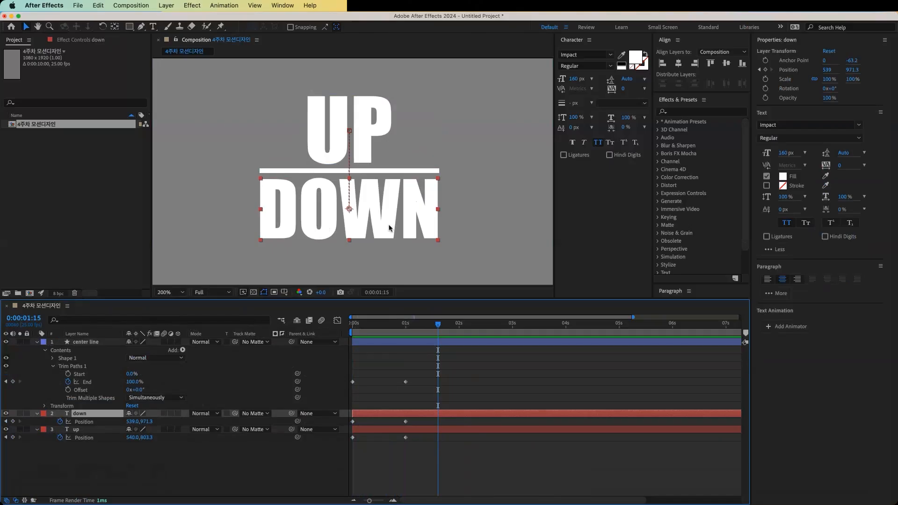
pyautogui.click(105, 476)
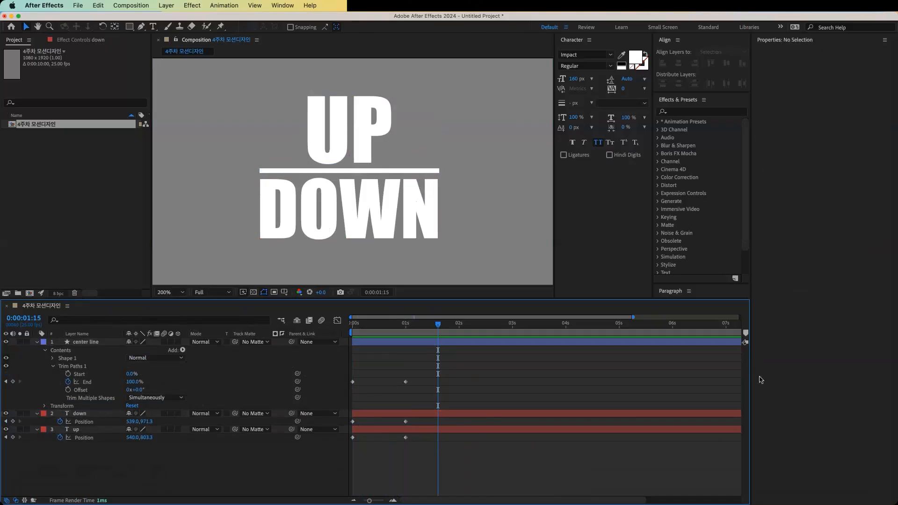
pyautogui.press('Home')
pyautogui.moveTo(353, 329); pyautogui.dragTo(424, 338)
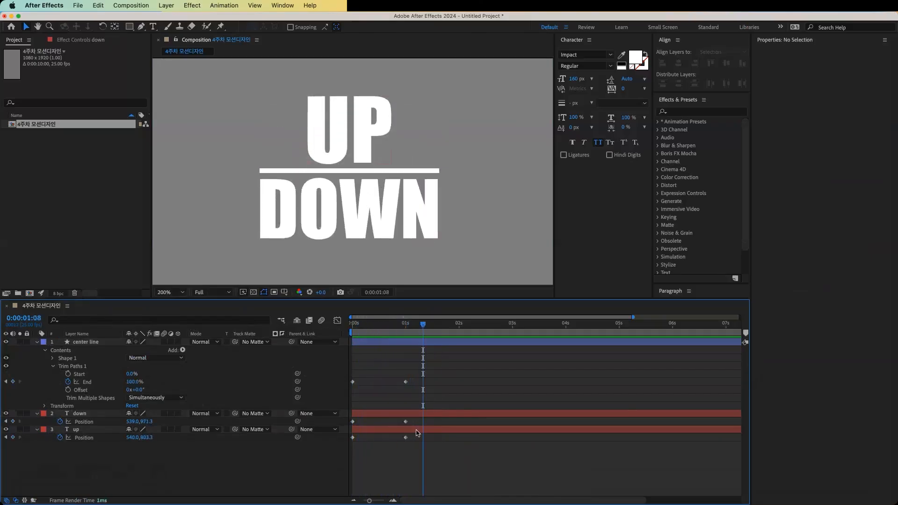
# Delay the Position keyframes of the "down" and "up" layers to run from 1 to 2 seconds, and preview the sequence.
pyautogui.moveTo(412, 451)
pyautogui.mouseDown()
pyautogui.moveTo(343, 420)
pyautogui.moveTo(387, 426)
pyautogui.moveTo(350, 411)
pyautogui.mouseUp()
pyautogui.moveTo(405, 422); pyautogui.dragTo(477, 427)
pyautogui.press('Home')
pyautogui.press('space')
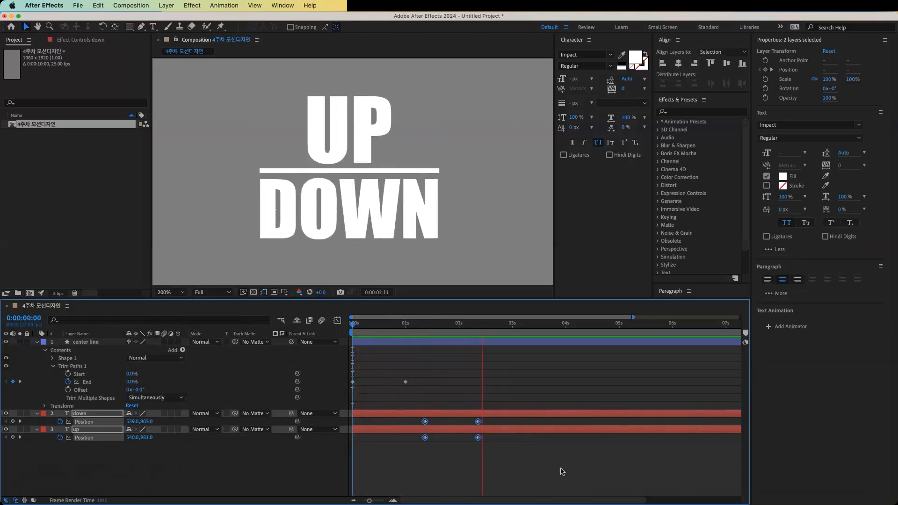
pyautogui.press('space')
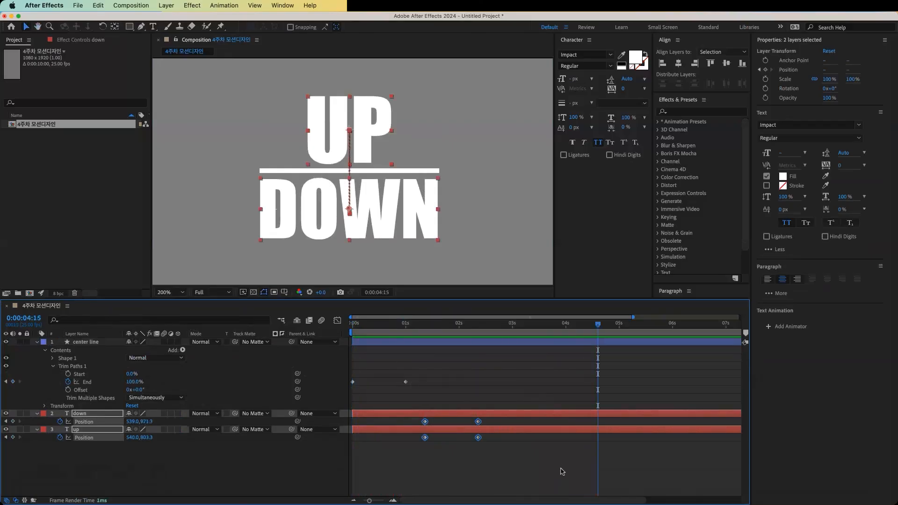
pyautogui.moveTo(492, 473); pyautogui.dragTo(406, 424)
pyautogui.moveTo(405, 328); pyautogui.dragTo(282, 336)
pyautogui.press('space')
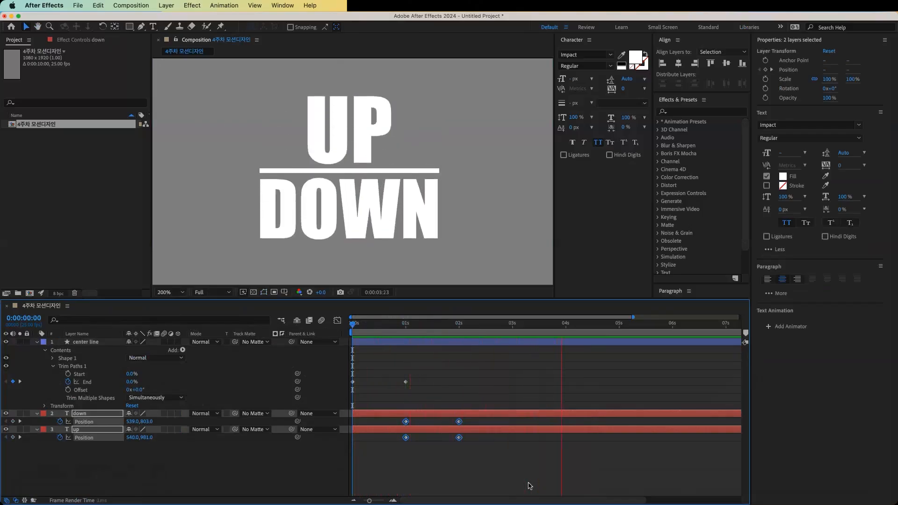
pyautogui.press('space')
pyautogui.click(139, 476)
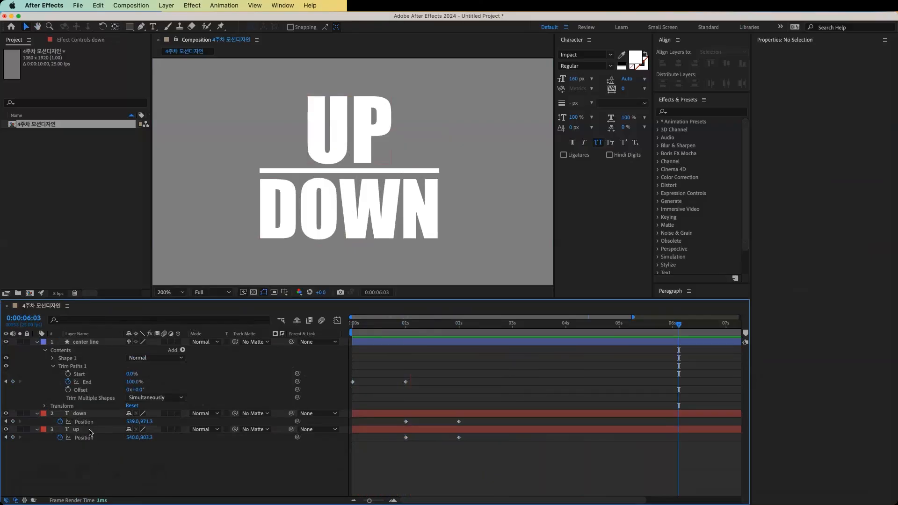
# Apply Easy Ease to all Trim Paths and Position keyframes of the line and both text layers.
pyautogui.moveTo(483, 478); pyautogui.dragTo(337, 365)
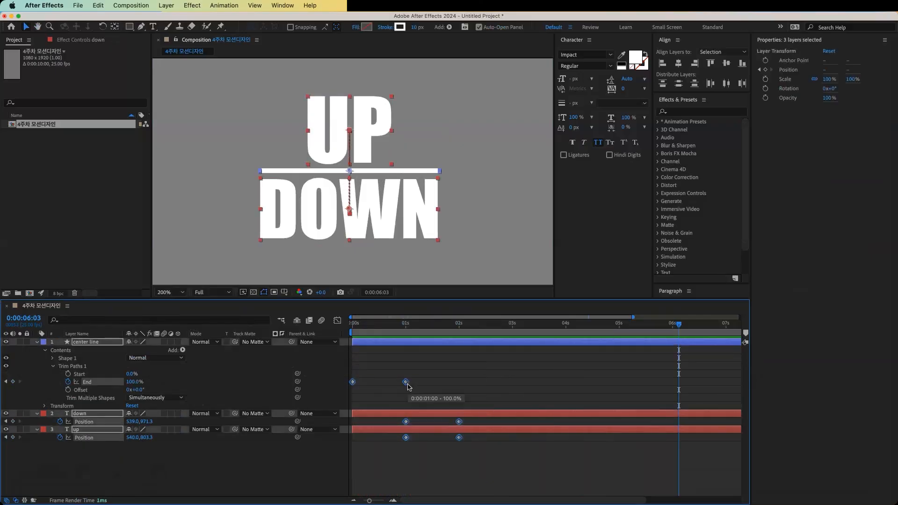
pyautogui.rightClick(407, 383)
pyautogui.moveTo(463, 494)
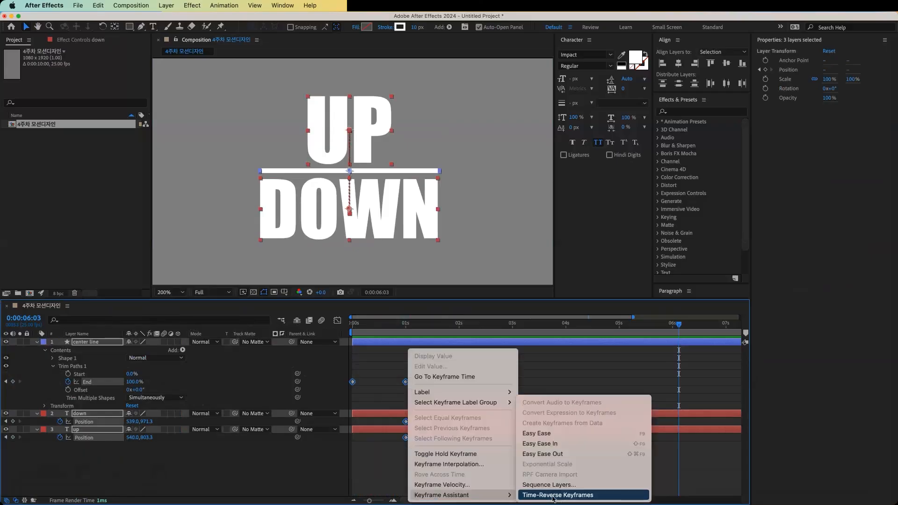
pyautogui.click(557, 433)
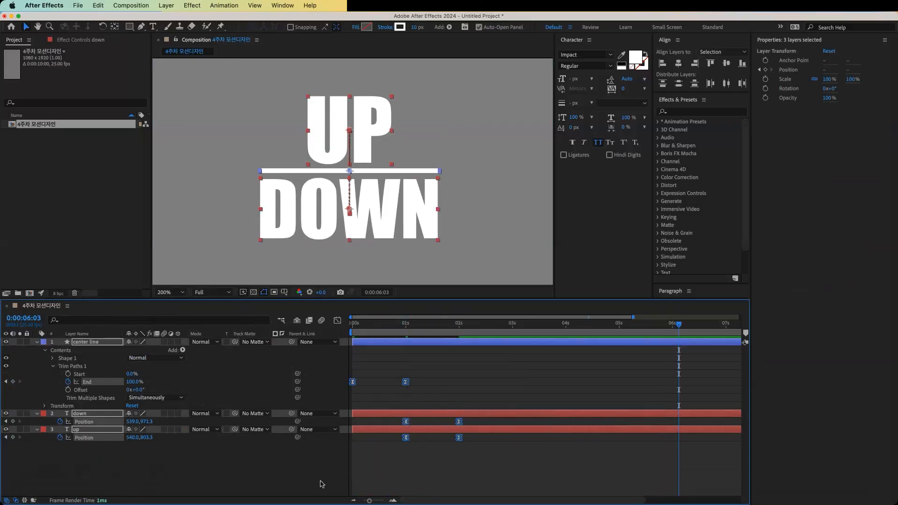
pyautogui.click(181, 470)
# Pre-compose the "up" and "down" text layers separately, moving all attributes into each new composition.
pyautogui.click(83, 430)
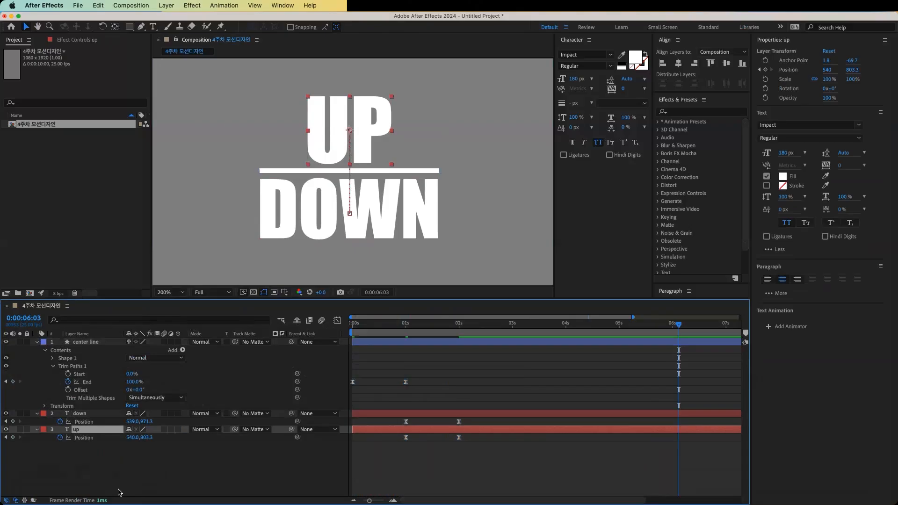
pyautogui.press('super+shift+c')
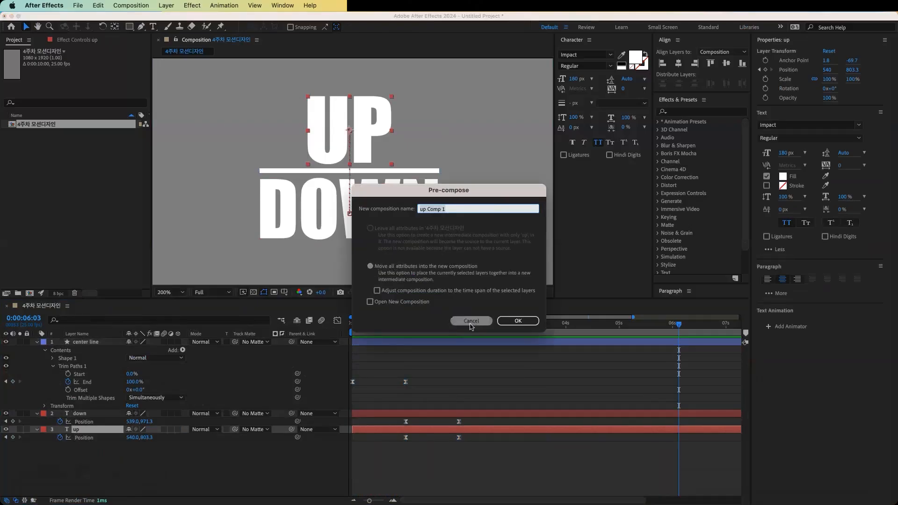
pyautogui.click(517, 321)
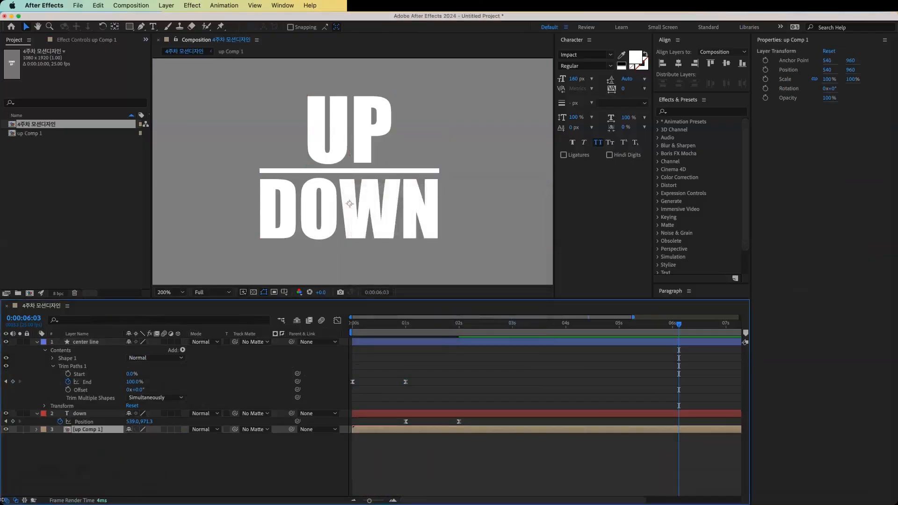
pyautogui.click(86, 414)
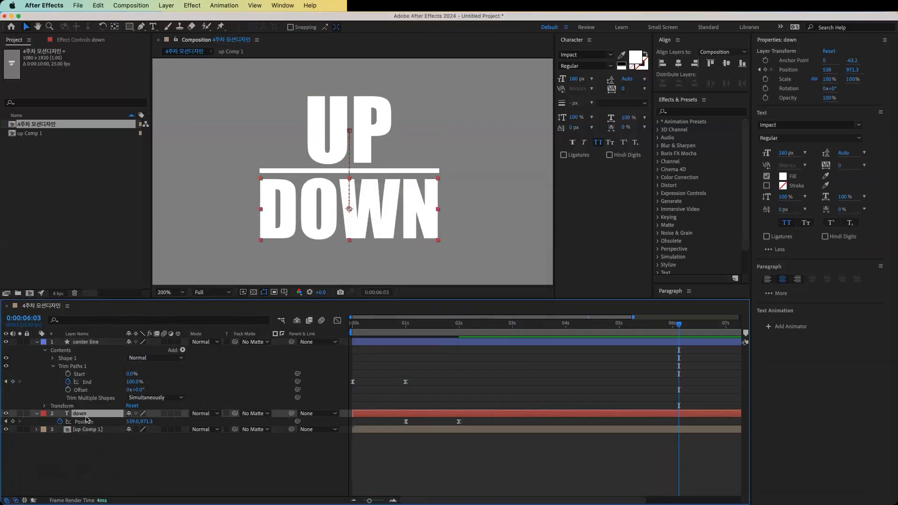
pyautogui.press('super+shift+c')
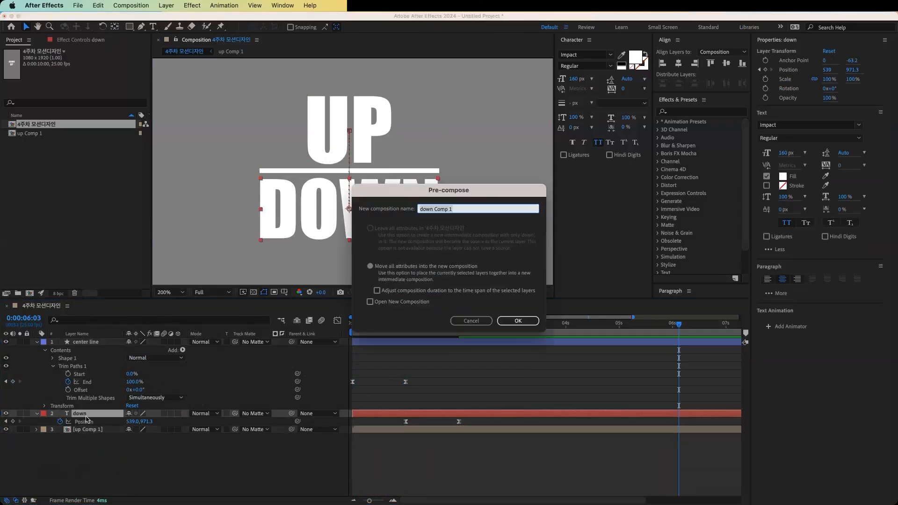
pyautogui.press('Return')
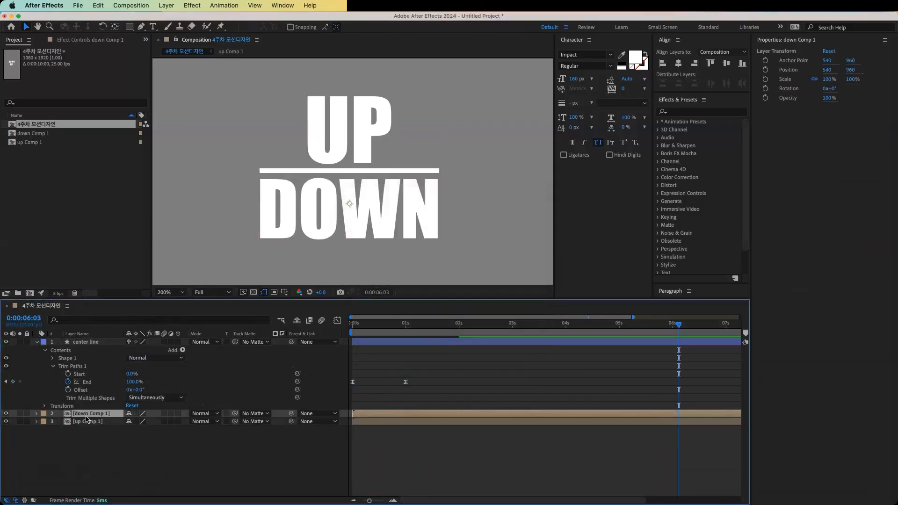
# Draw a rectangular mask on the "up Comp 1" layer around the word UP, with its lower edge along the center line.
pyautogui.press('space')
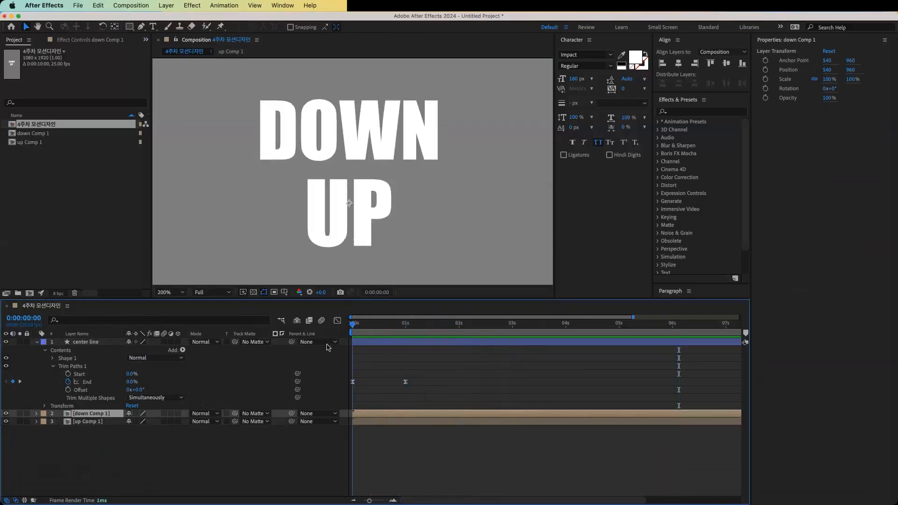
pyautogui.click(93, 427)
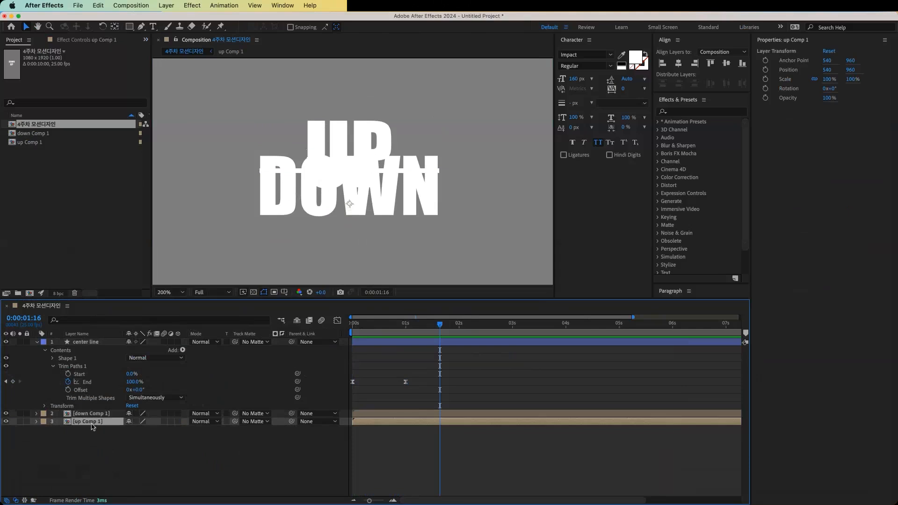
pyautogui.moveTo(441, 324); pyautogui.dragTo(494, 326)
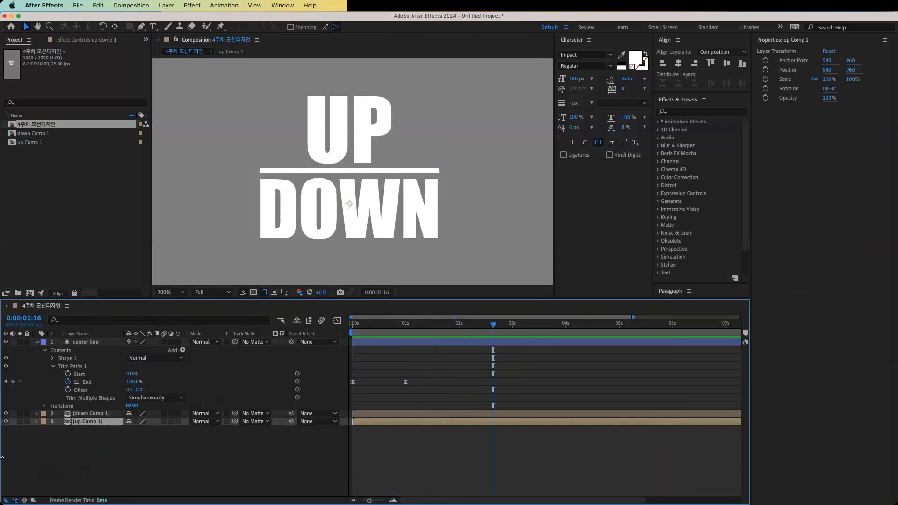
pyautogui.click(130, 28)
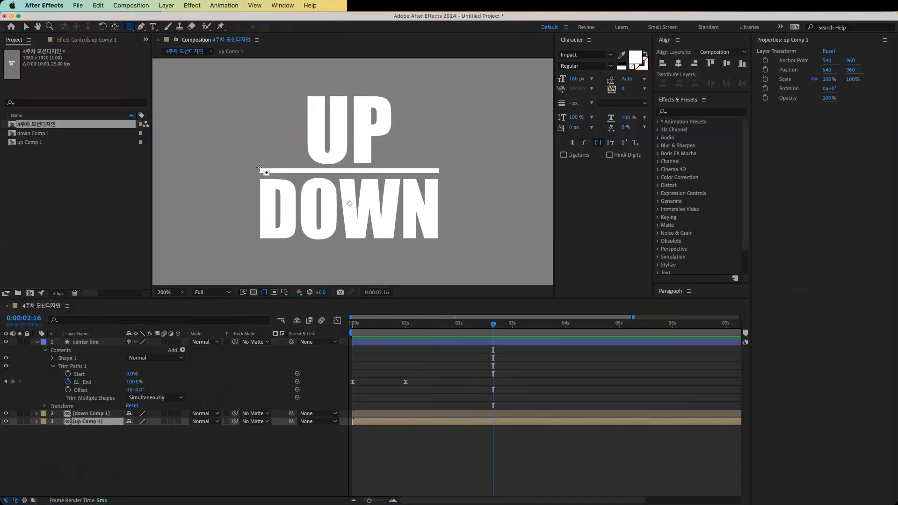
pyautogui.moveTo(259, 167); pyautogui.dragTo(440, 93)
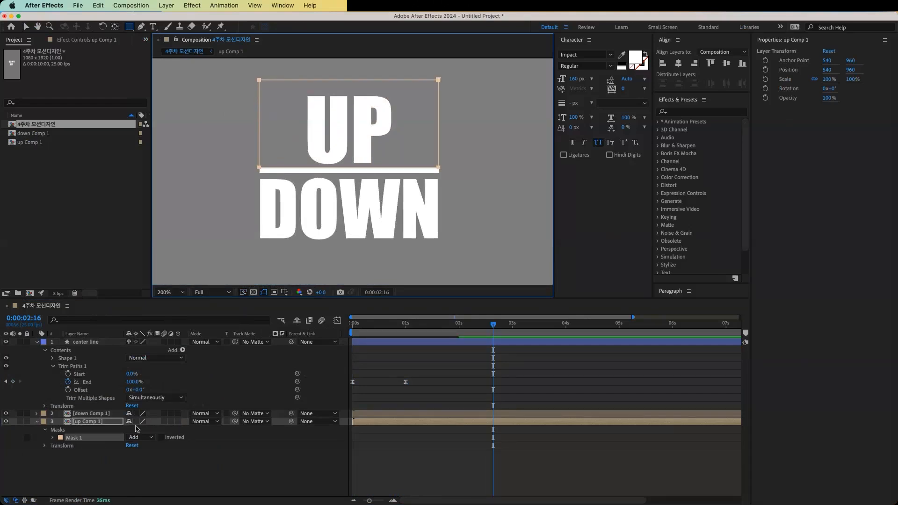
# Draw a rectangular mask on the "down Comp 1" layer around the word DOWN, with its upper edge along the center line.
pyautogui.click(93, 414)
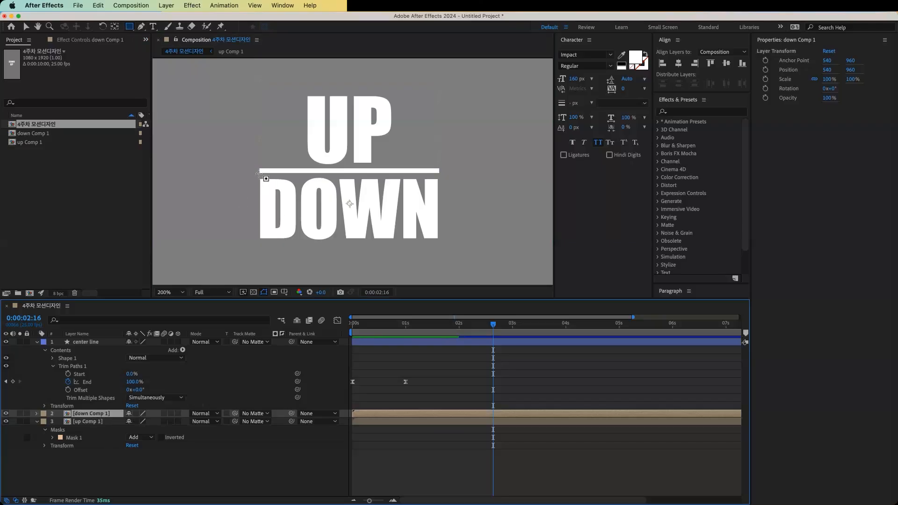
pyautogui.moveTo(259, 173)
pyautogui.mouseDown()
pyautogui.moveTo(337, 233)
pyautogui.moveTo(439, 256)
pyautogui.mouseUp()
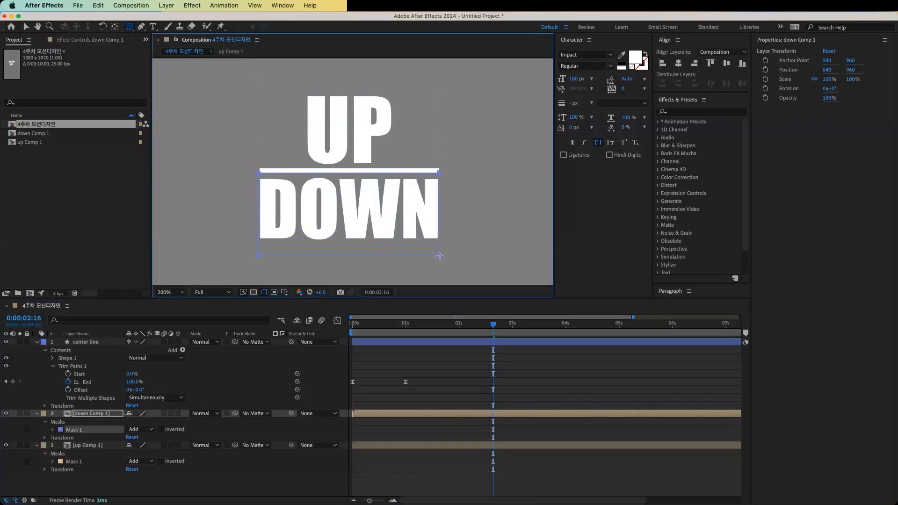
pyautogui.moveTo(441, 256); pyautogui.dragTo(440, 254)
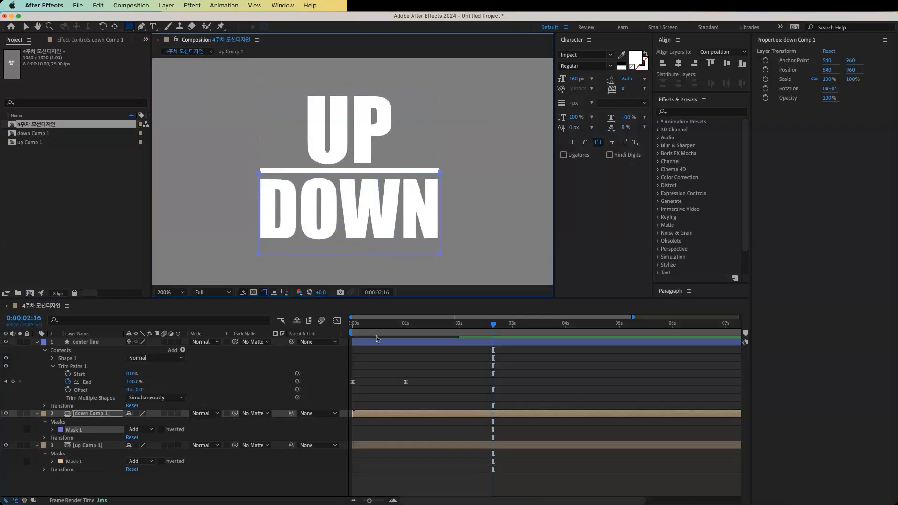
# Preview the masked animation from the start and end the work area at 0:00:02:24.
pyautogui.click(369, 326)
pyautogui.press('Home')
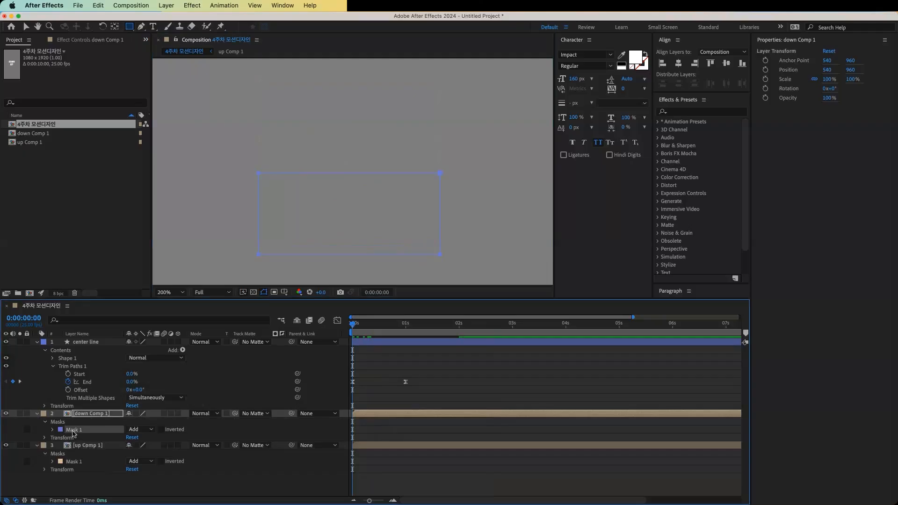
pyautogui.click(73, 464)
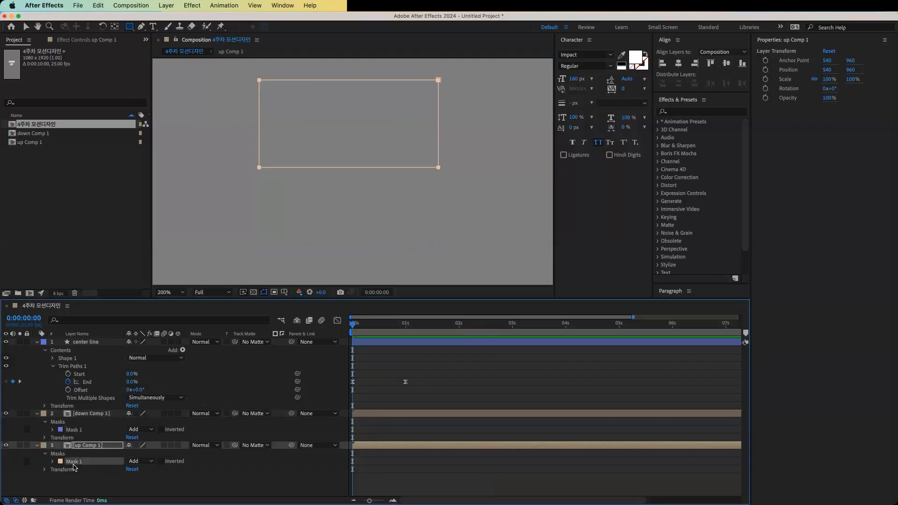
pyautogui.click(82, 447)
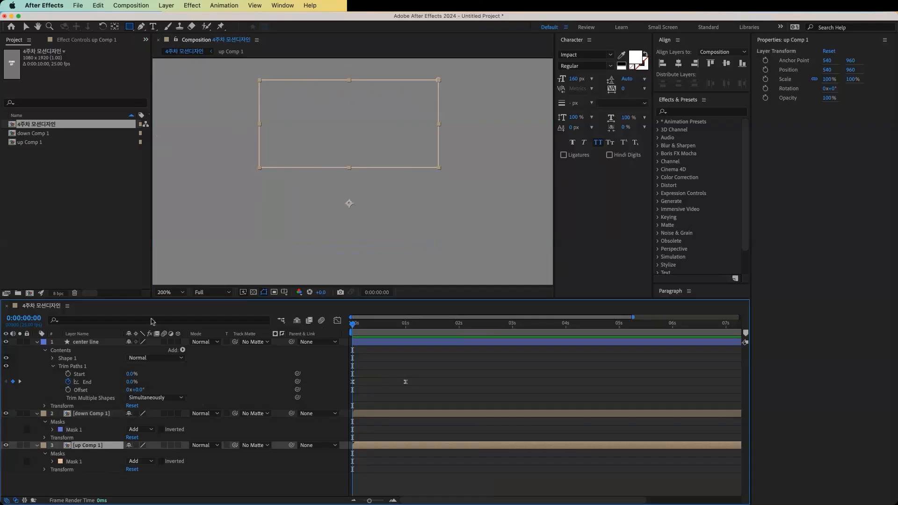
pyautogui.press('space')
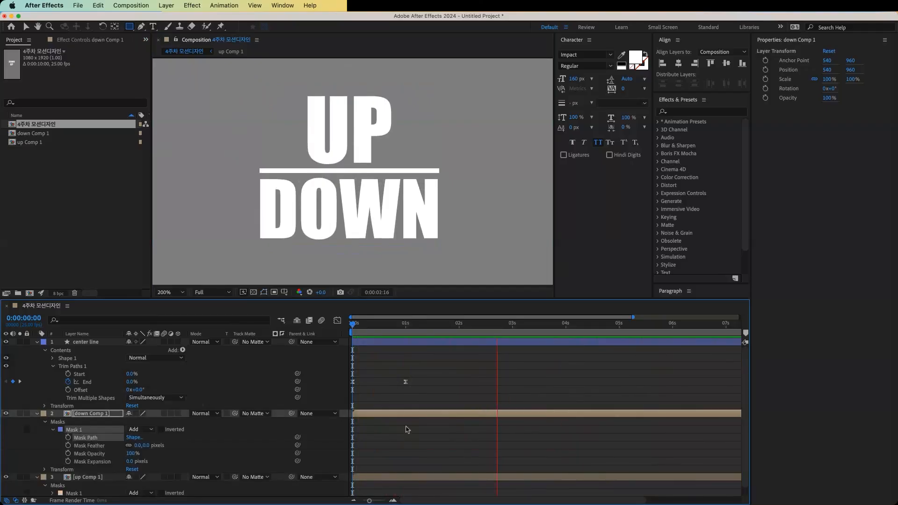
pyautogui.press('space')
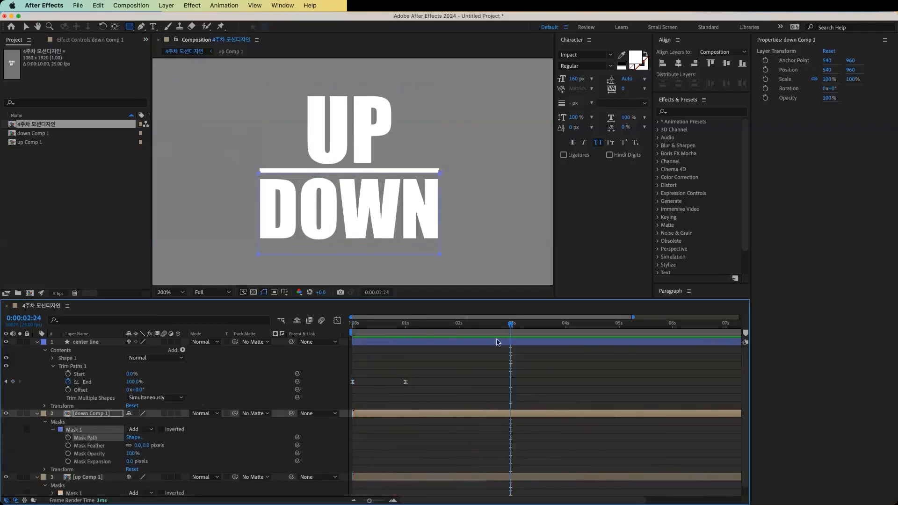
pyautogui.press('n')
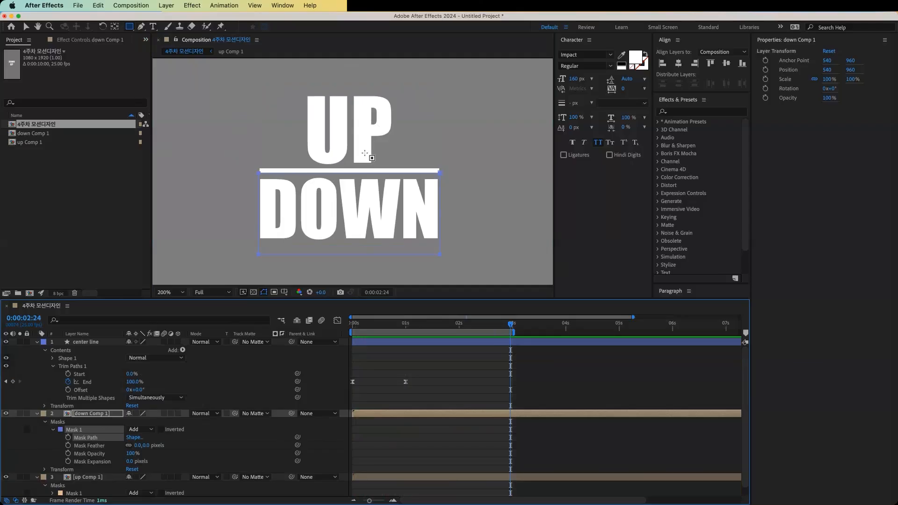
# Open "up Comp 1" and "down Comp 1" and reveal the Position keyframes of the text layer in each.
pyautogui.doubleClick(90, 482)
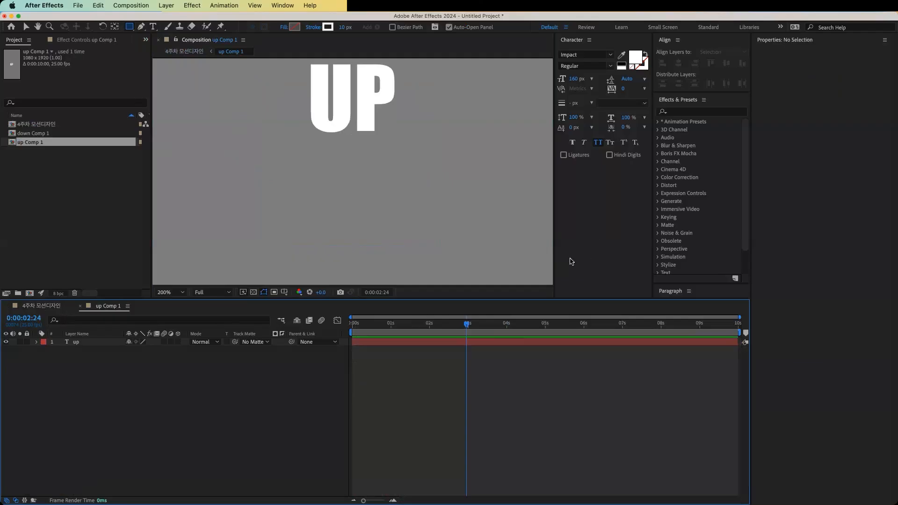
pyautogui.moveTo(464, 325); pyautogui.dragTo(42, 332)
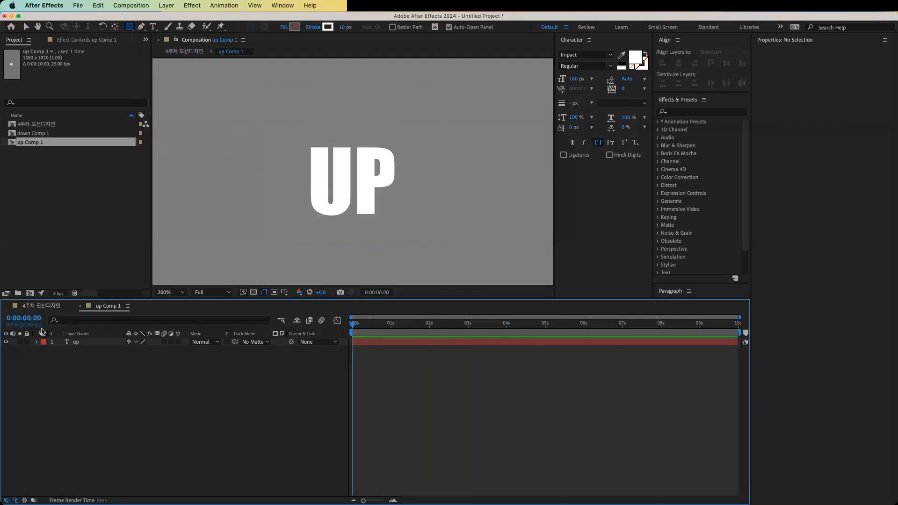
pyautogui.click(46, 307)
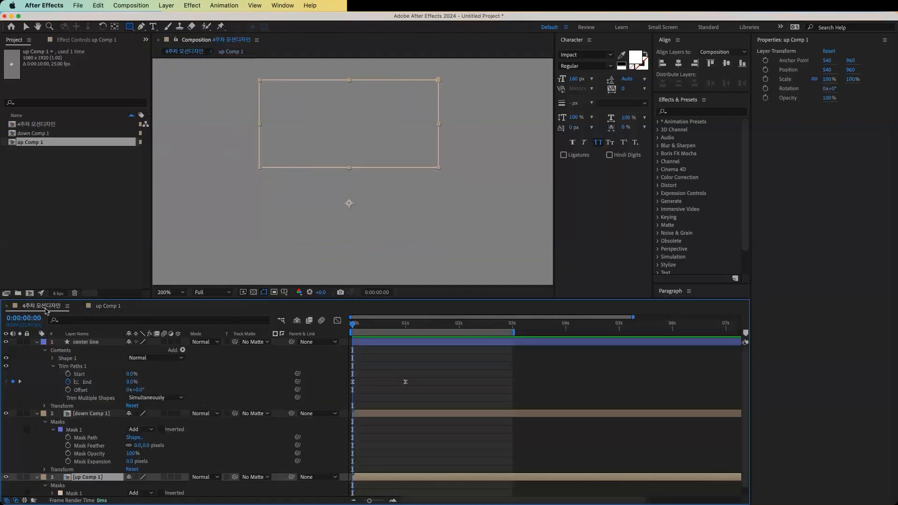
pyautogui.doubleClick(86, 418)
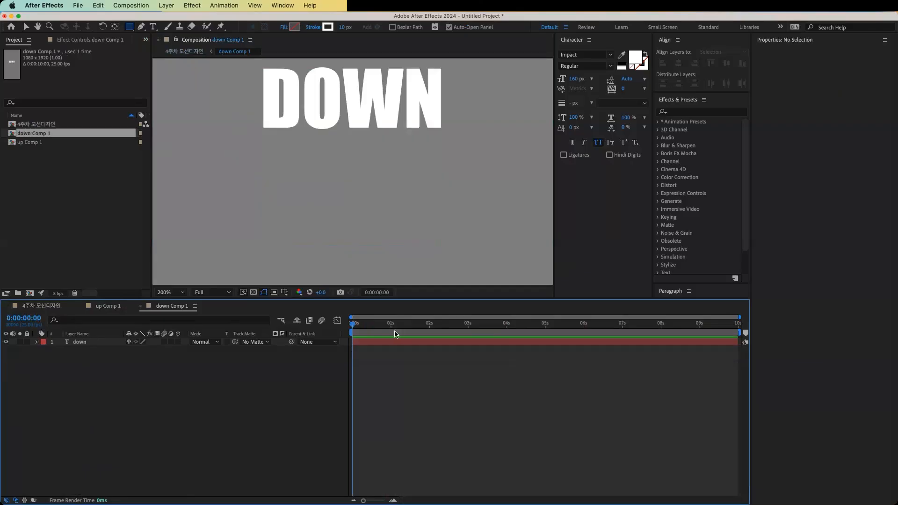
pyautogui.moveTo(359, 327); pyautogui.dragTo(107, 316)
pyautogui.scroll(-2, 312, 232)
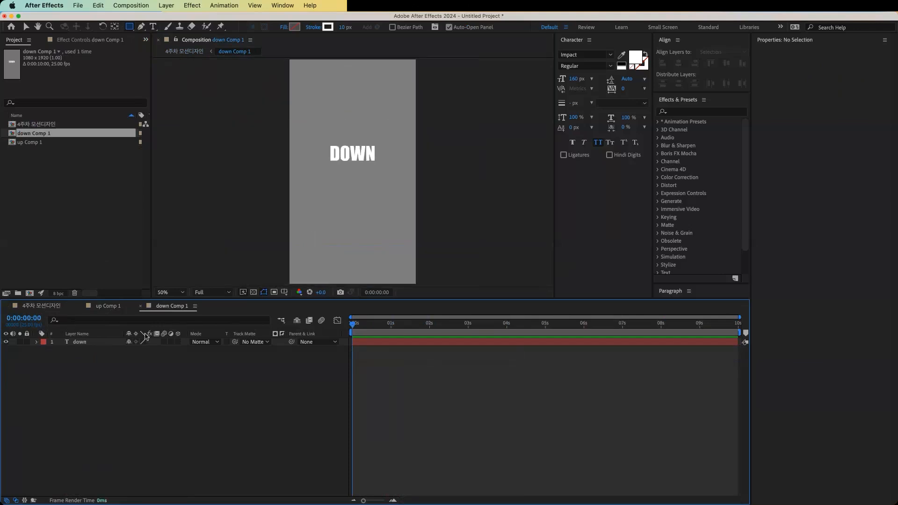
pyautogui.click(79, 344)
pyautogui.press('p')
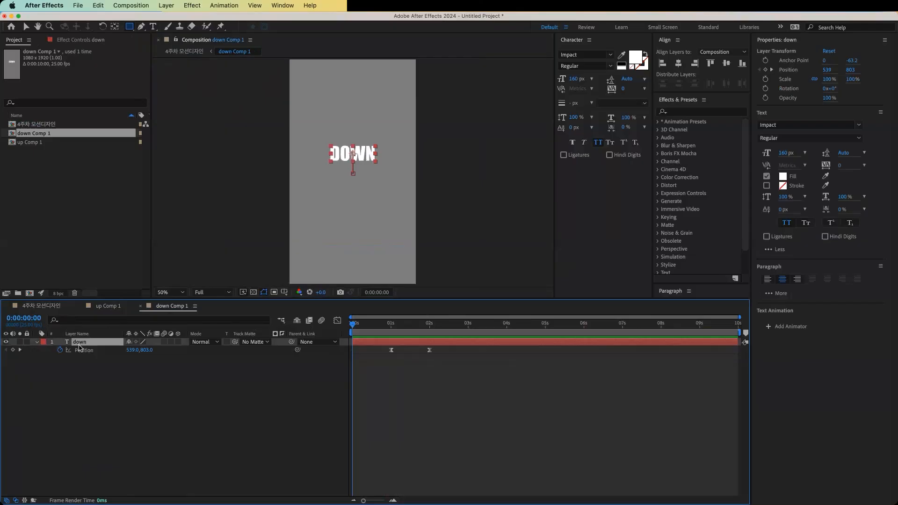
pyautogui.click(99, 309)
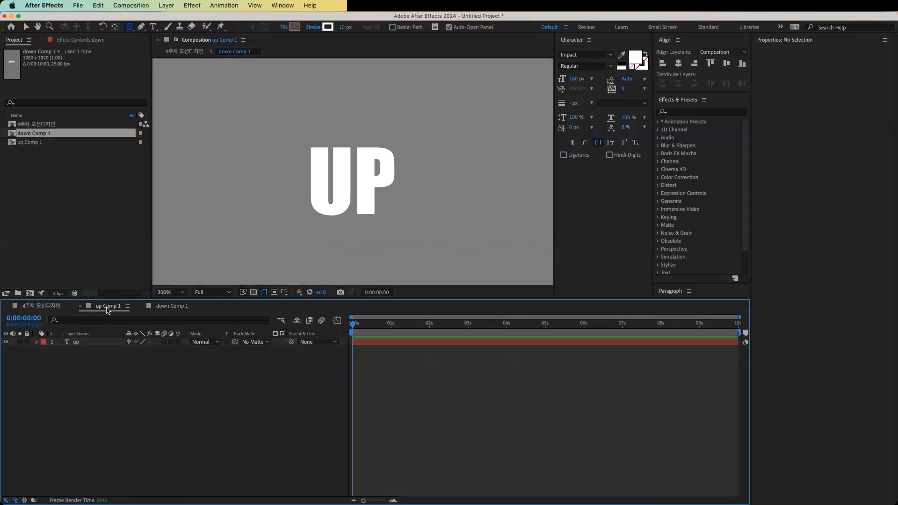
pyautogui.click(83, 345)
pyautogui.press('p')
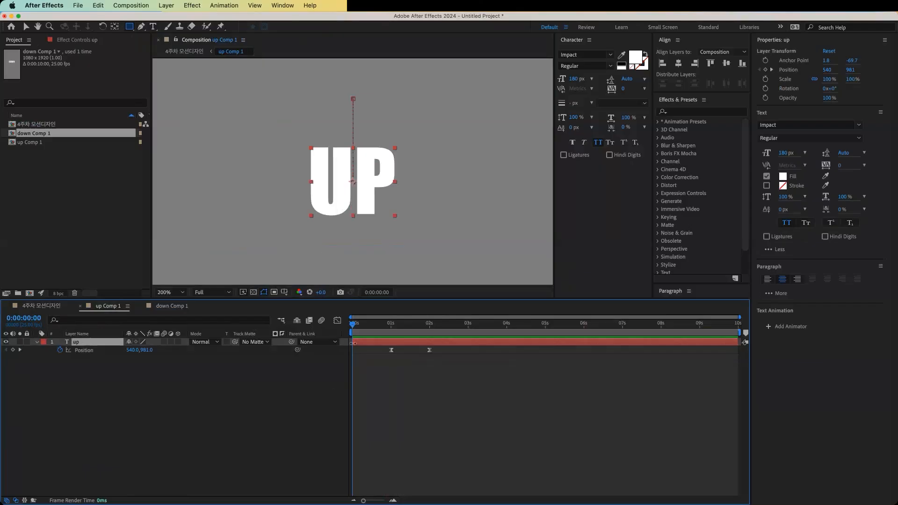
# Compare the Position keyframe timing in "up Comp 1" and "down Comp 1", checking UP at 1 and 2 seconds.
pyautogui.press('v')
pyautogui.press('k')
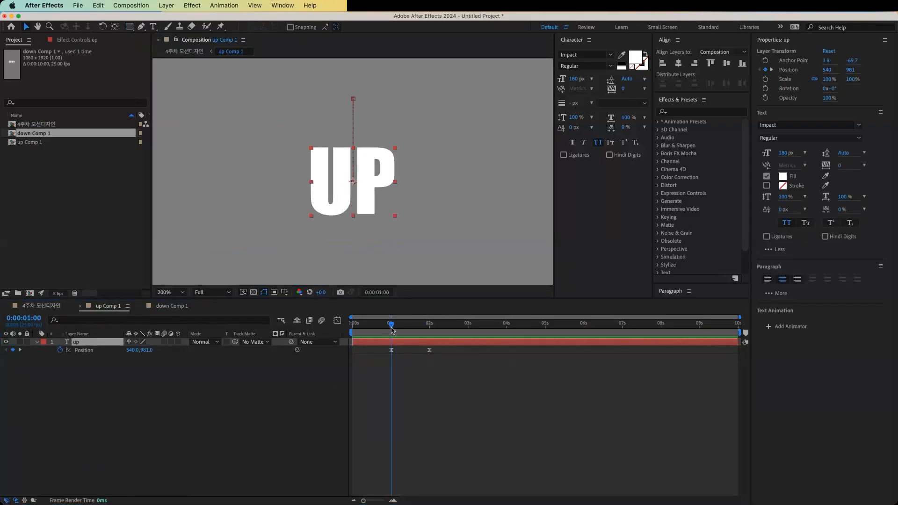
pyautogui.click(163, 306)
pyautogui.click(108, 307)
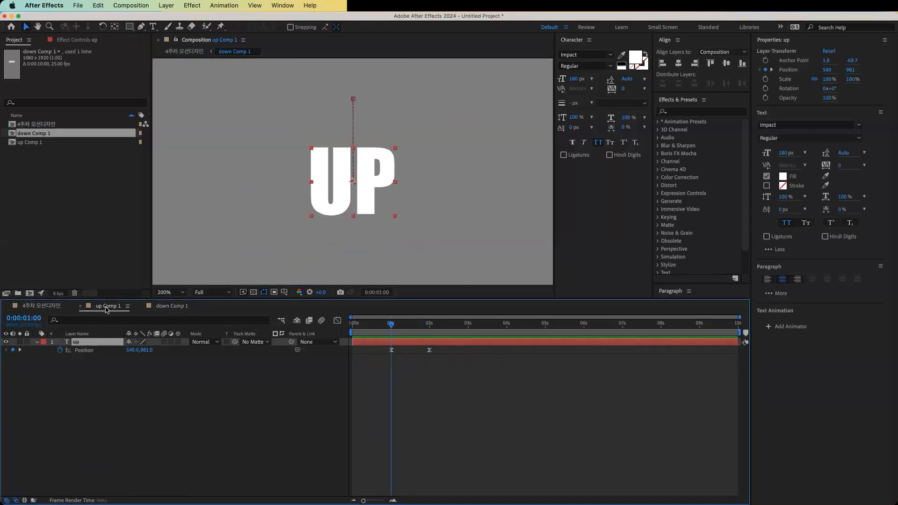
pyautogui.click(170, 308)
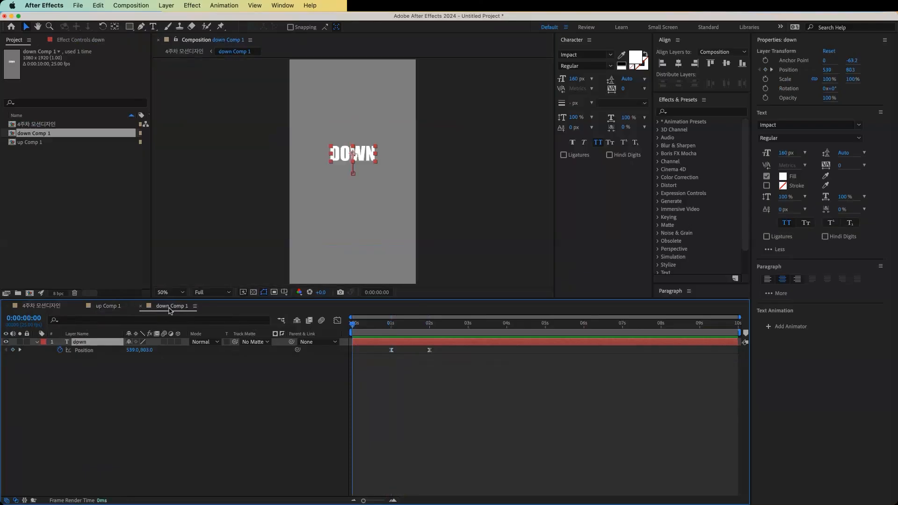
pyautogui.click(107, 306)
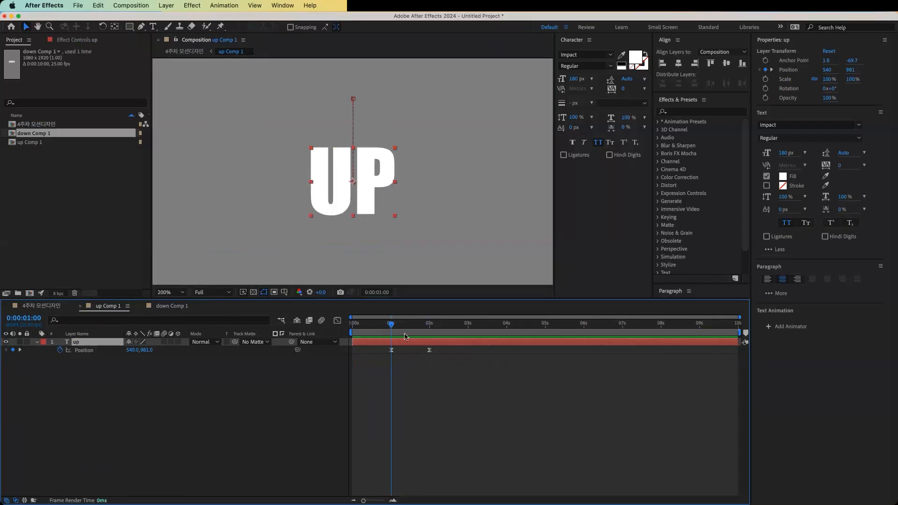
pyautogui.moveTo(392, 328); pyautogui.dragTo(422, 332)
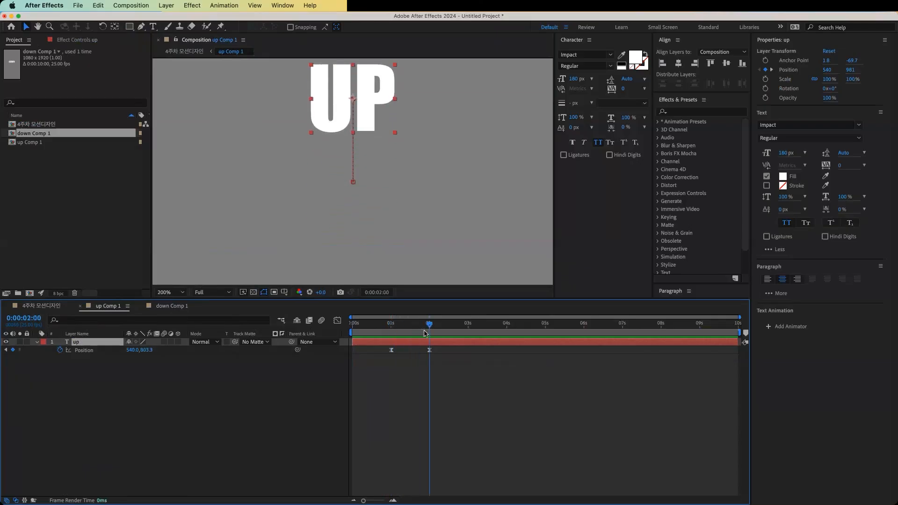
# Delay both Position keyframes of the "down" layer to about 1.5 and 2.5 seconds, and preview the main composition from the start.
pyautogui.click(167, 307)
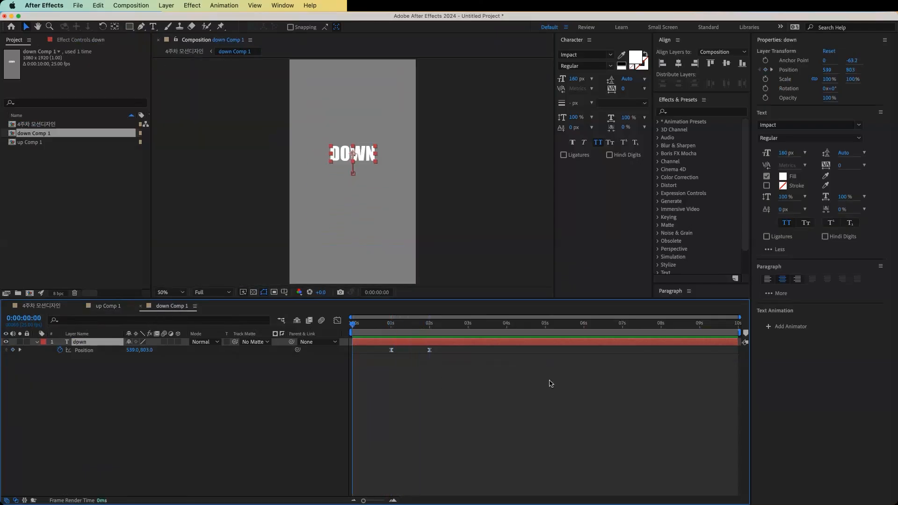
pyautogui.moveTo(356, 324); pyautogui.dragTo(430, 333)
pyautogui.moveTo(456, 390); pyautogui.dragTo(412, 358)
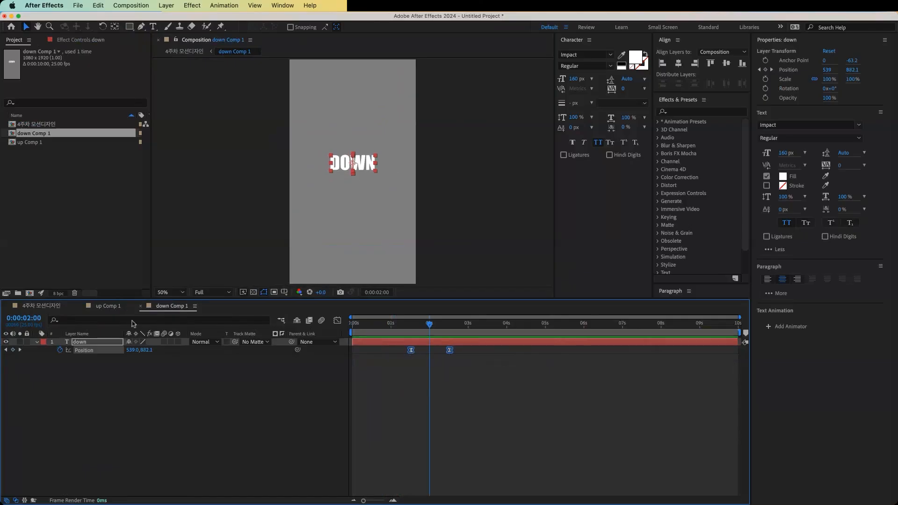
pyautogui.click(47, 307)
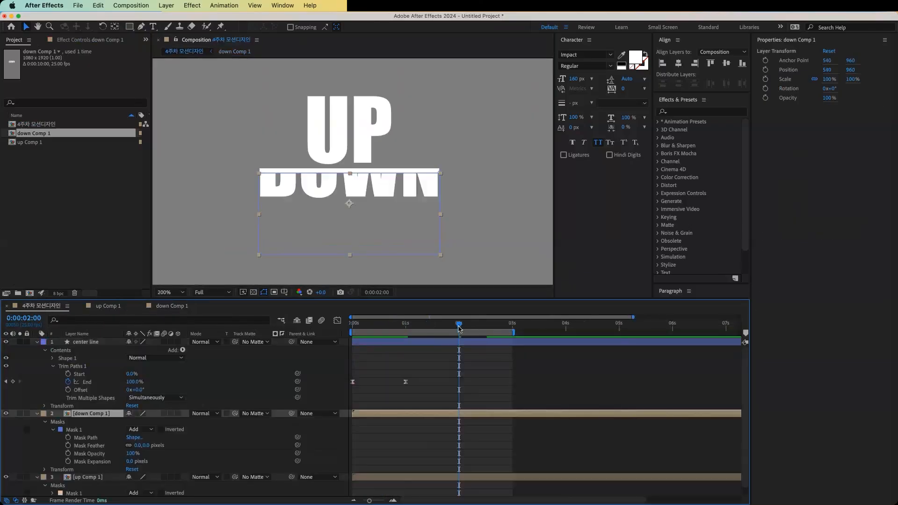
pyautogui.press('Home')
pyautogui.press('space')
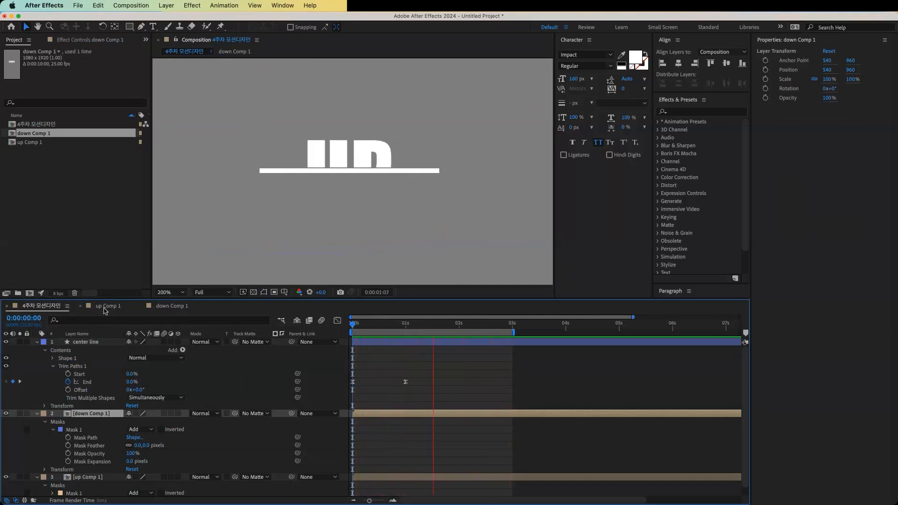
# Open "up Comp 1", select the 2-second Position keyframe of the "up" layer, and display its speed graph.
pyautogui.click(107, 306)
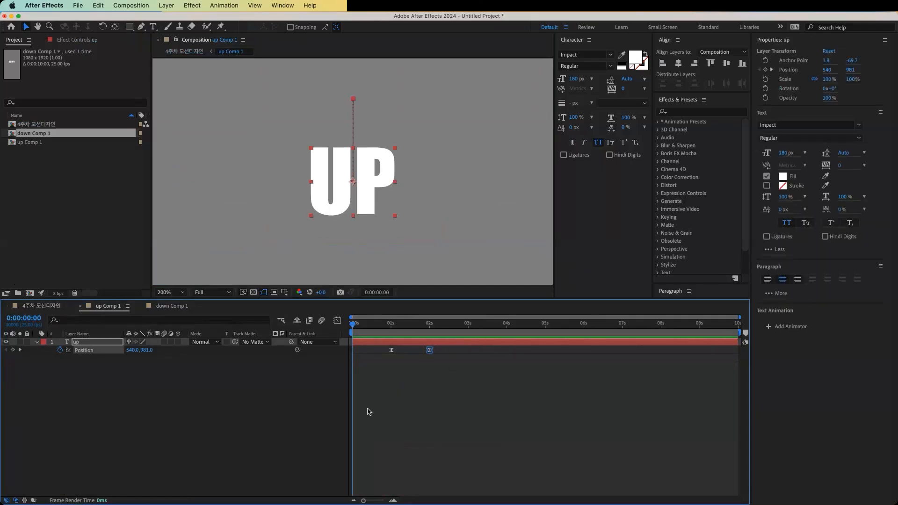
pyautogui.click(337, 321)
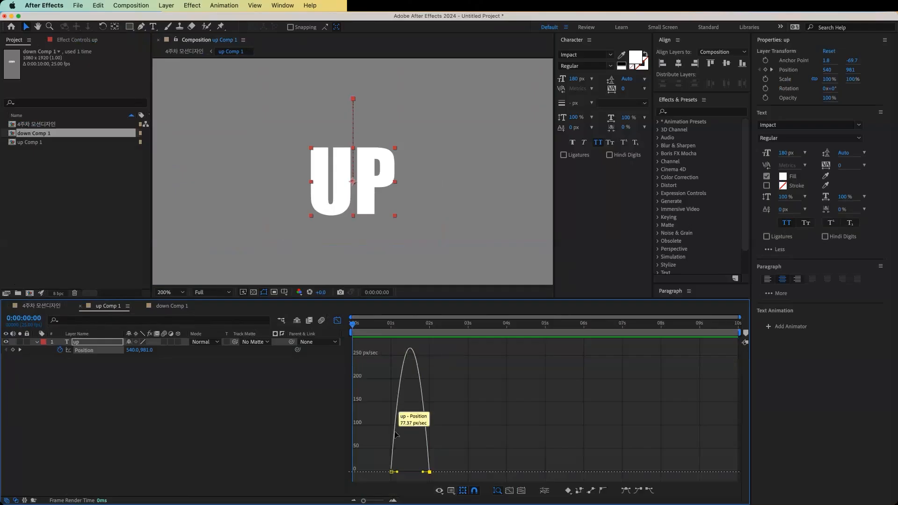
pyautogui.moveTo(421, 395)
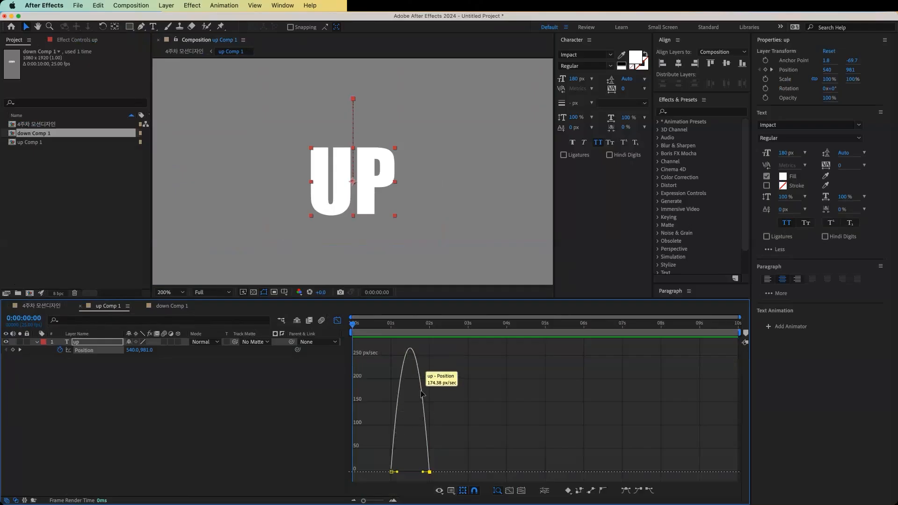
pyautogui.click(421, 391)
pyautogui.press('super+z')
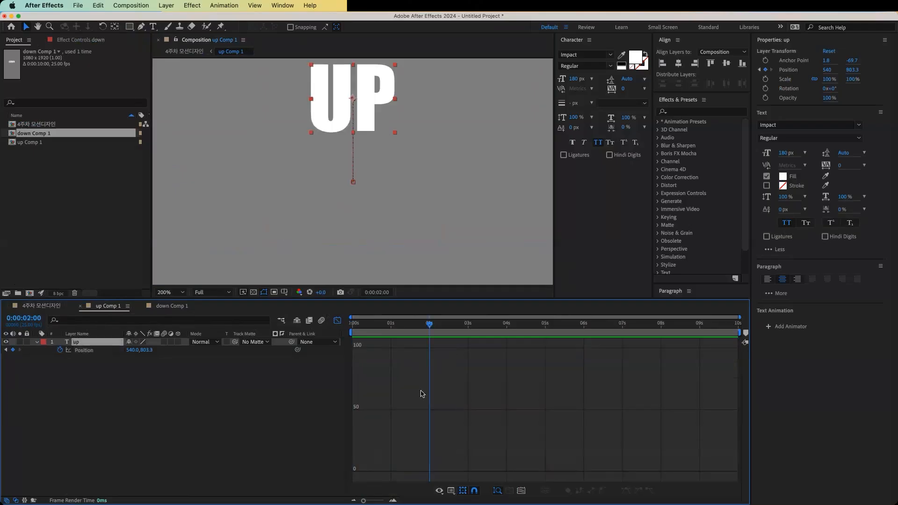
pyautogui.click(337, 321)
pyautogui.moveTo(453, 371); pyautogui.dragTo(415, 342)
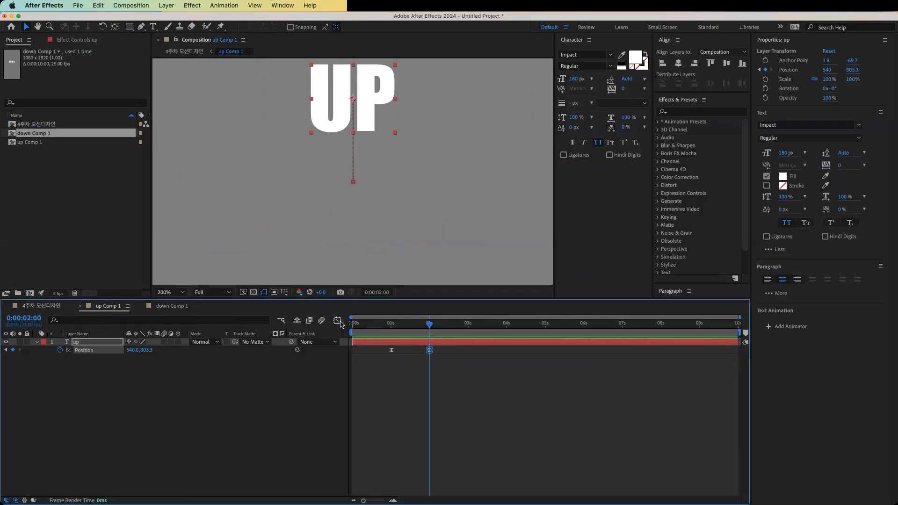
pyautogui.click(337, 320)
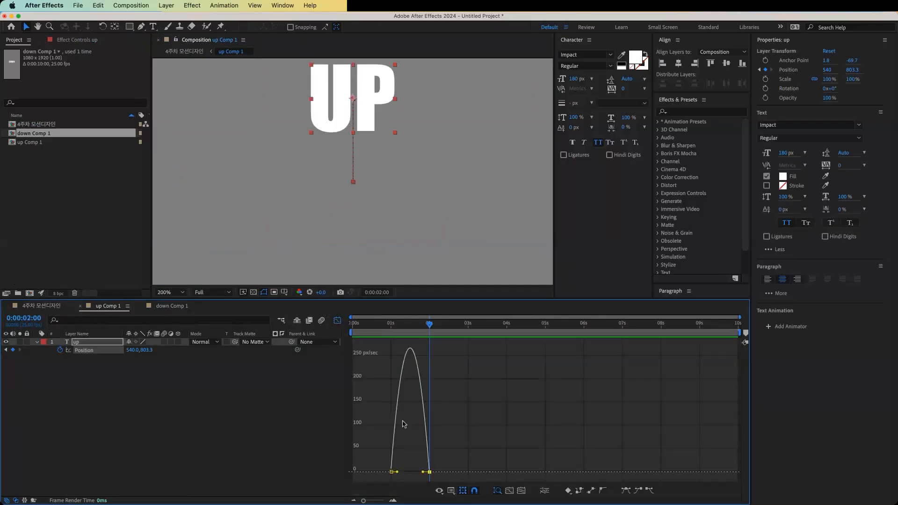
pyautogui.rightClick(424, 406)
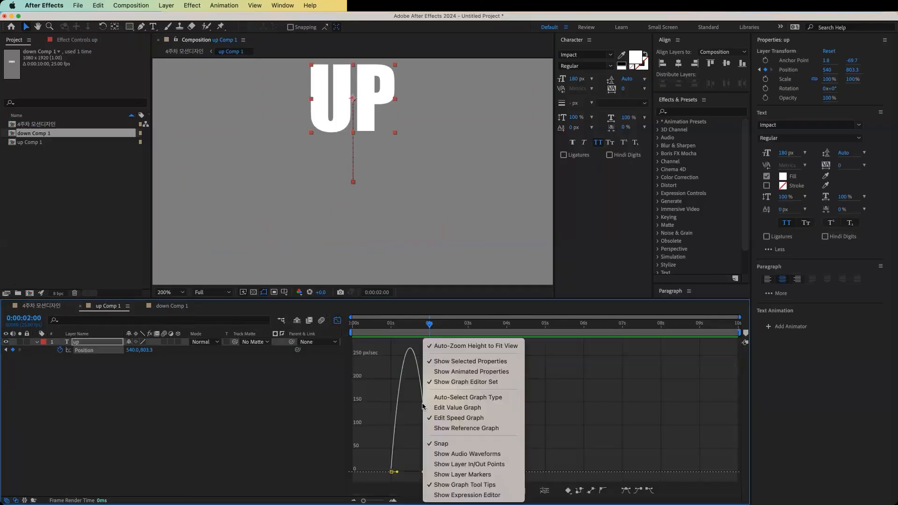
pyautogui.click(471, 419)
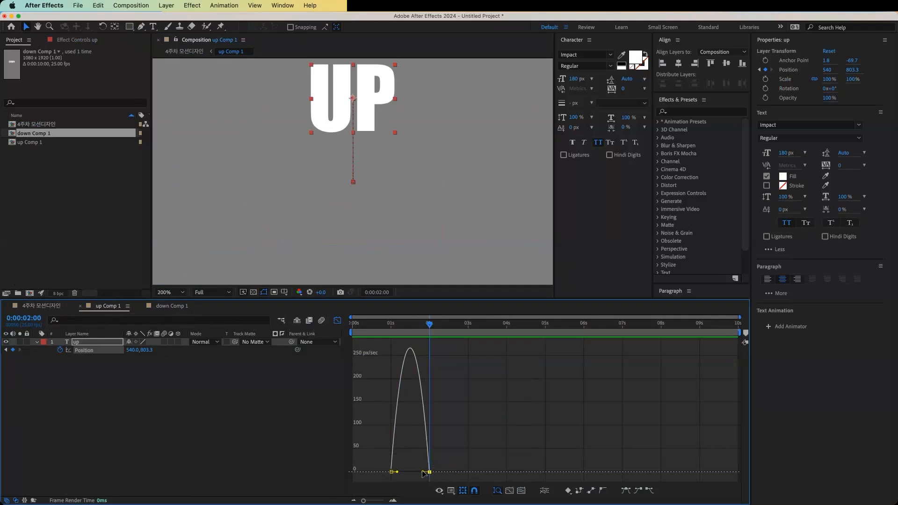
# Extend the incoming ease handle of UP's 2-second Position keyframe back to about 1.5 seconds, and preview the composition from the start.
pyautogui.moveTo(423, 473); pyautogui.dragTo(397, 472)
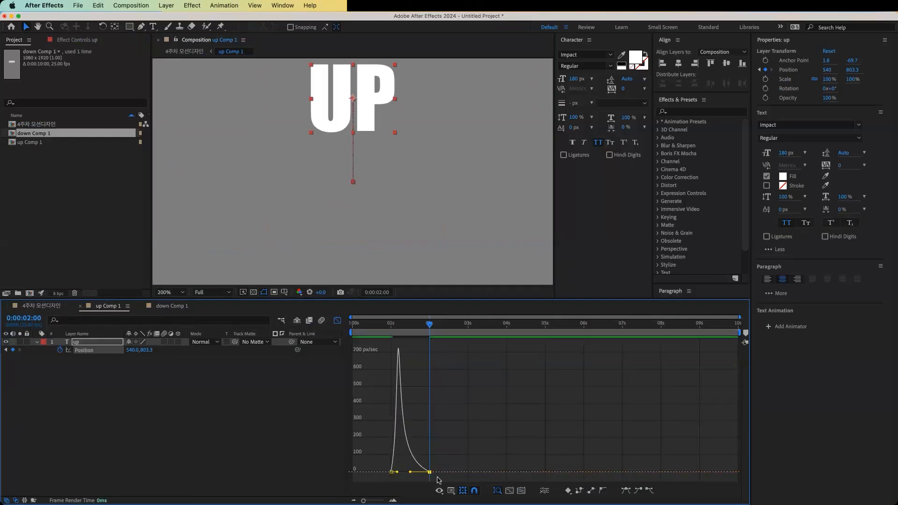
pyautogui.press('Home')
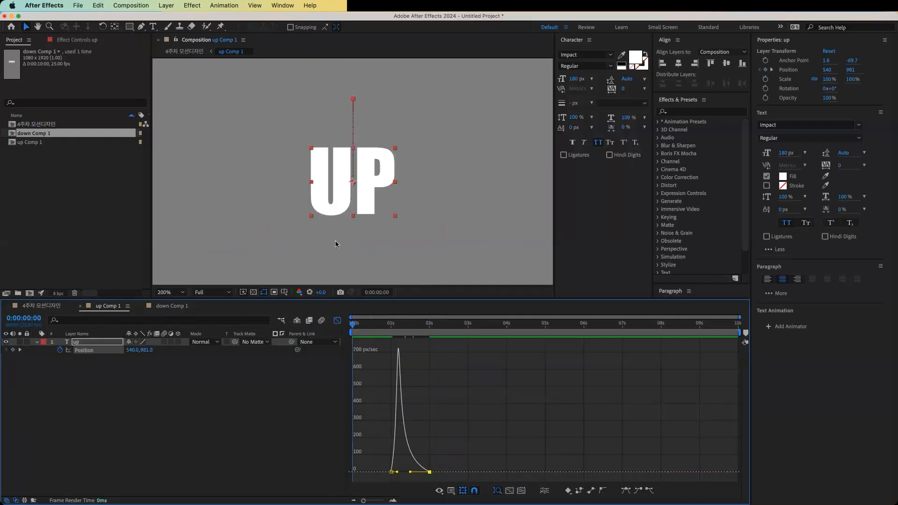
pyautogui.press(',')
pyautogui.press('space')
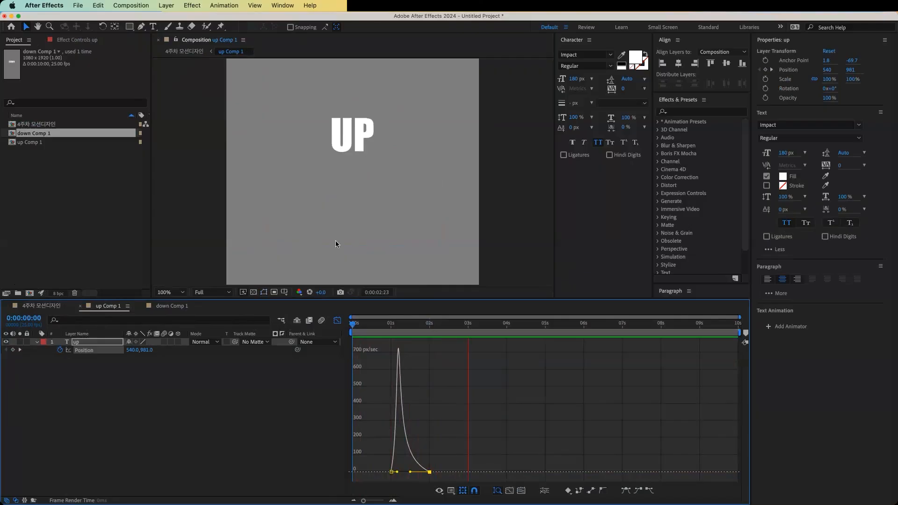
# Try extending the incoming ease of DOWN's 2-second Position keyframe to about 1.5 seconds in "down Comp 1", and preview it.
pyautogui.click(168, 306)
pyautogui.moveTo(464, 378); pyautogui.dragTo(425, 345)
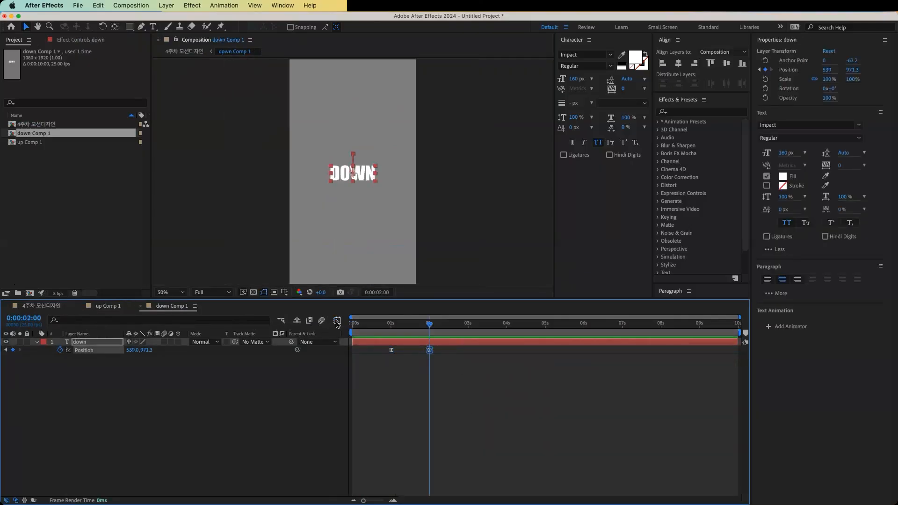
pyautogui.click(337, 320)
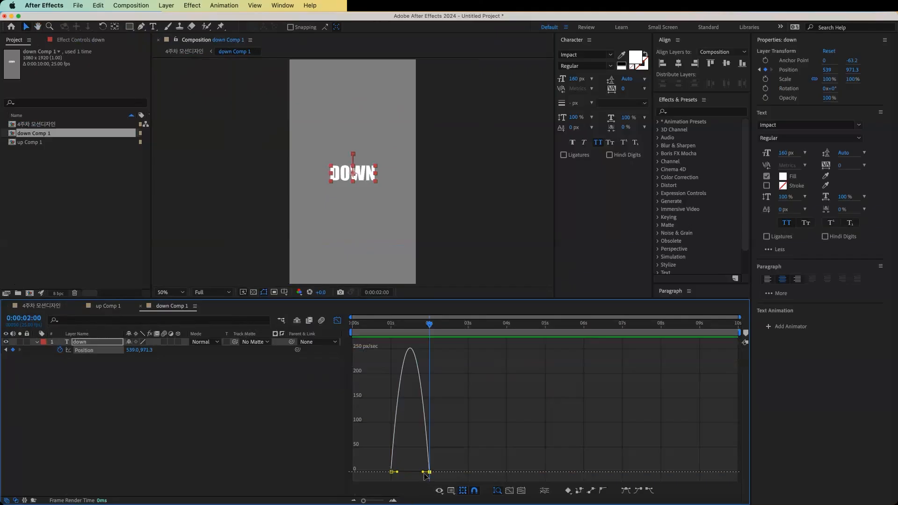
pyautogui.moveTo(423, 472); pyautogui.dragTo(410, 471)
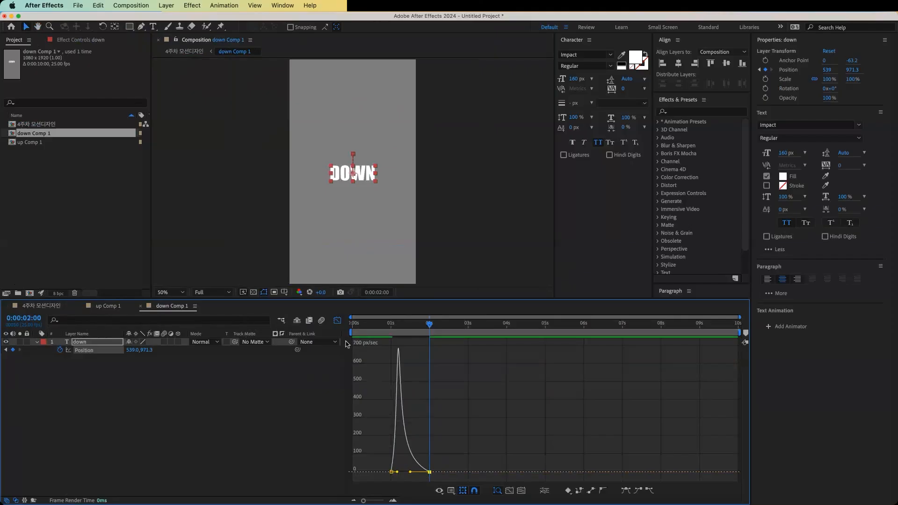
pyautogui.click(337, 322)
pyautogui.moveTo(414, 326); pyautogui.dragTo(338, 336)
pyautogui.press('space')
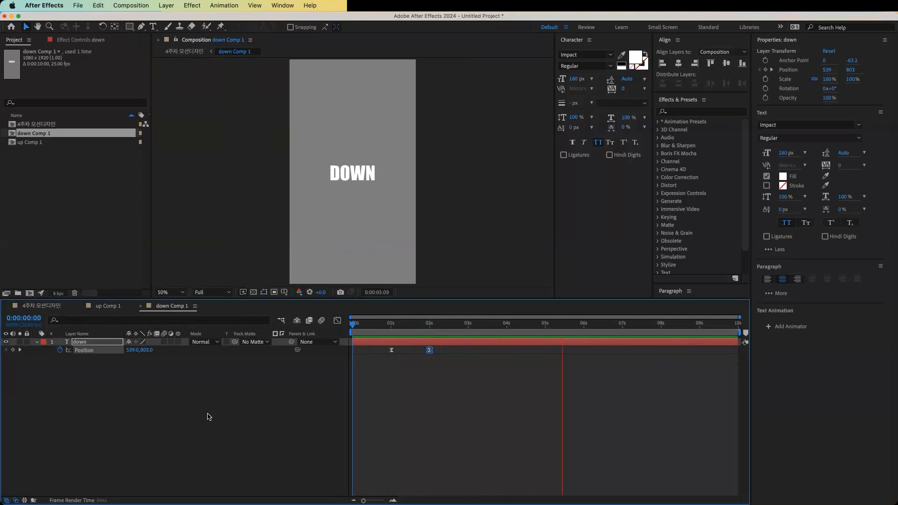
# Undo the speed graph change on the "down" layer and preview its motion from the start for comparison.
pyautogui.click(440, 424)
pyautogui.press('super+z')
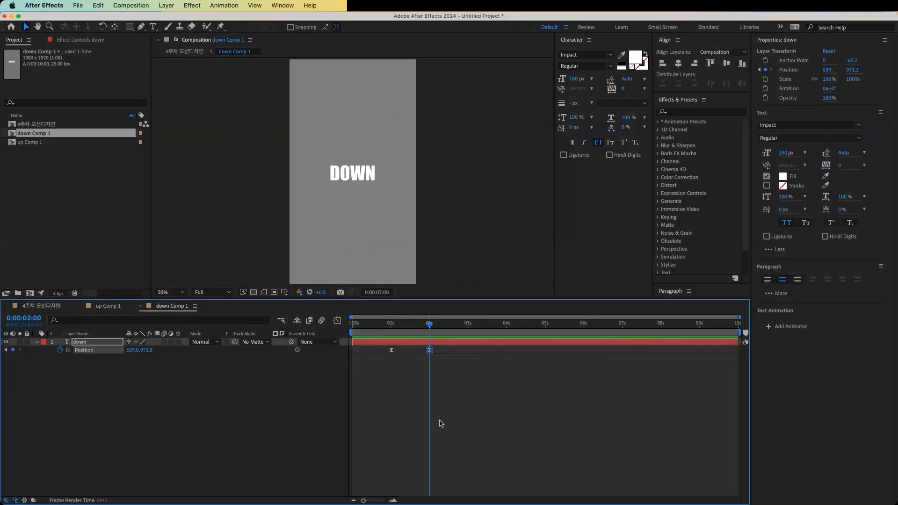
pyautogui.press('super+z')
pyautogui.click(336, 320)
pyautogui.press('space')
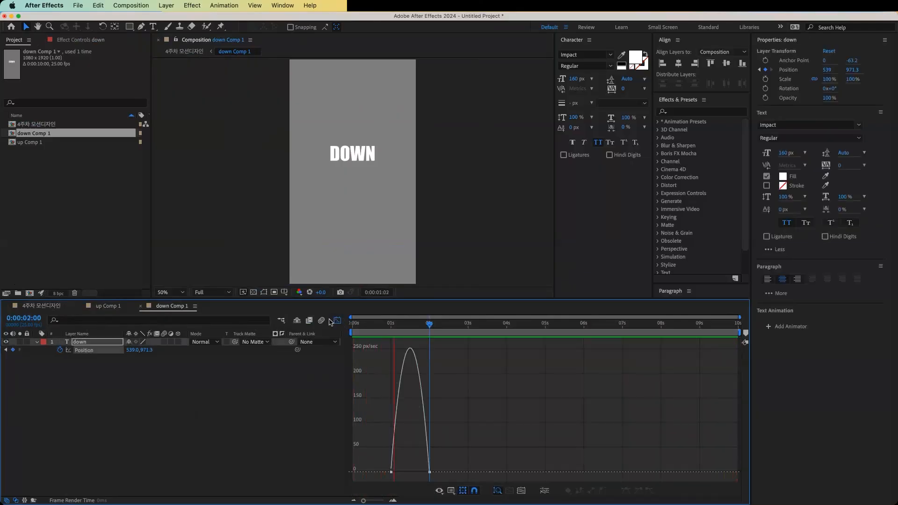
pyautogui.click(337, 321)
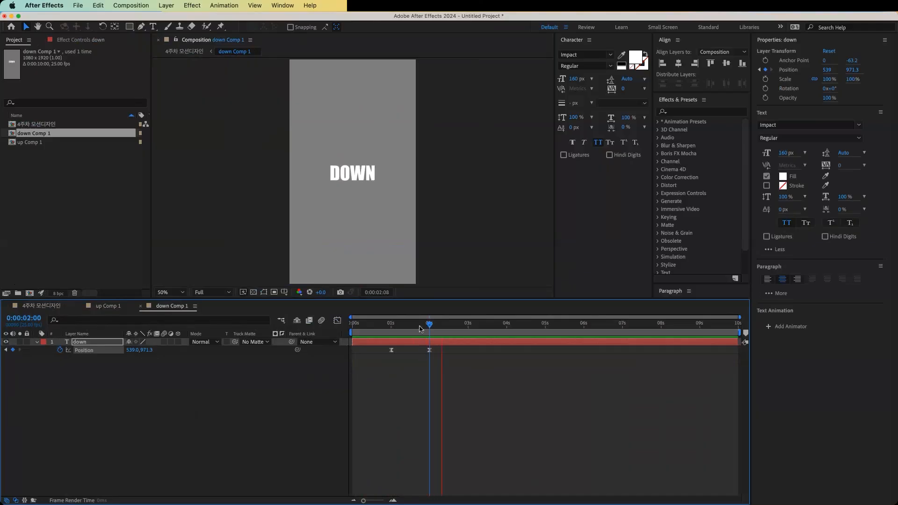
pyautogui.press('space')
pyautogui.press('Home')
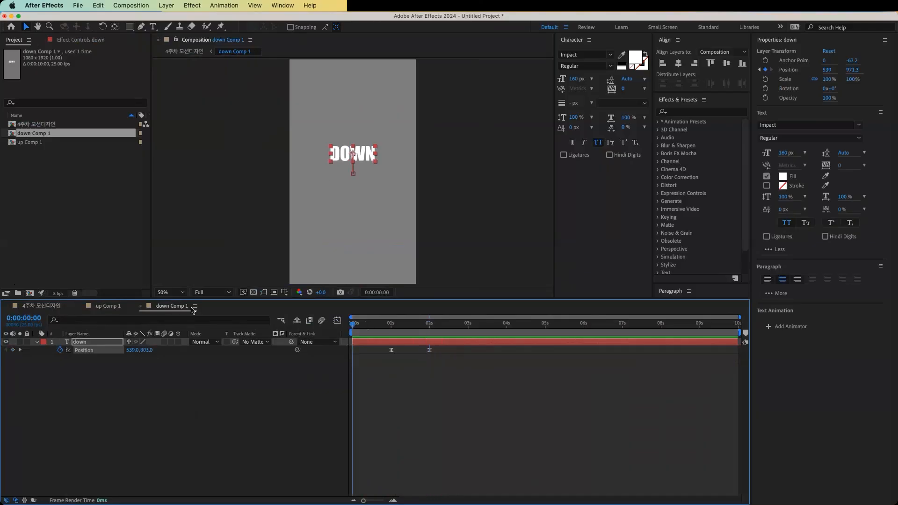
pyautogui.press('space')
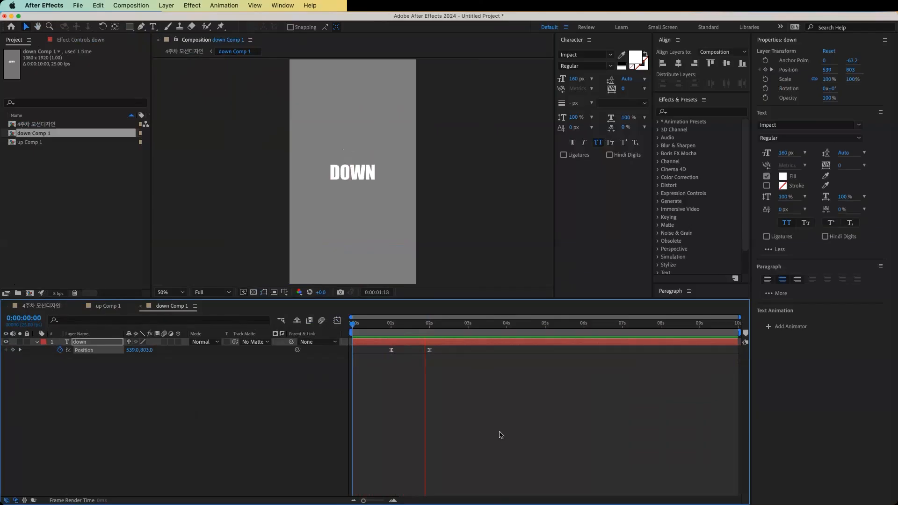
pyautogui.press('space')
# Extend the incoming ease handle of DOWN's 2-second Position keyframe back to about 1.5 seconds in the speed graph, and preview it.
pyautogui.click(429, 350)
pyautogui.click(337, 320)
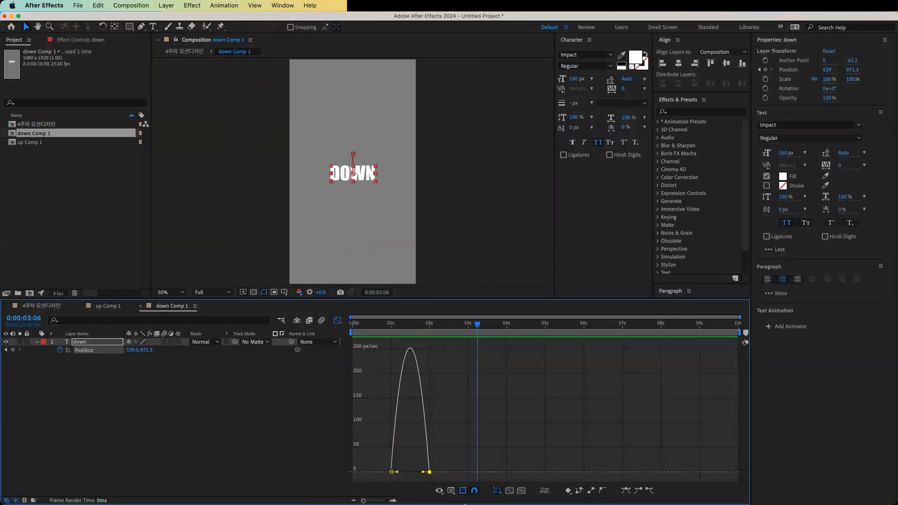
pyautogui.moveTo(423, 472)
pyautogui.mouseDown()
pyautogui.moveTo(402, 473)
pyautogui.moveTo(410, 472)
pyautogui.mouseUp()
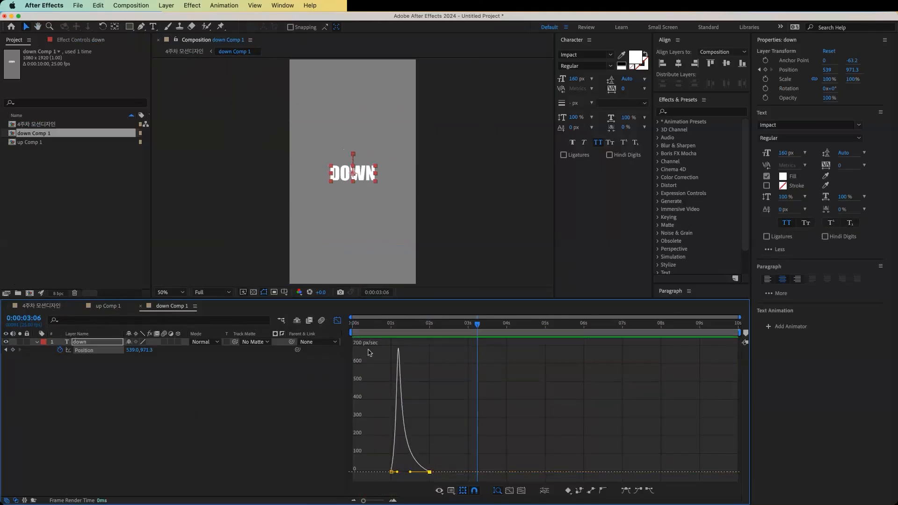
pyautogui.click(374, 323)
pyautogui.press('space')
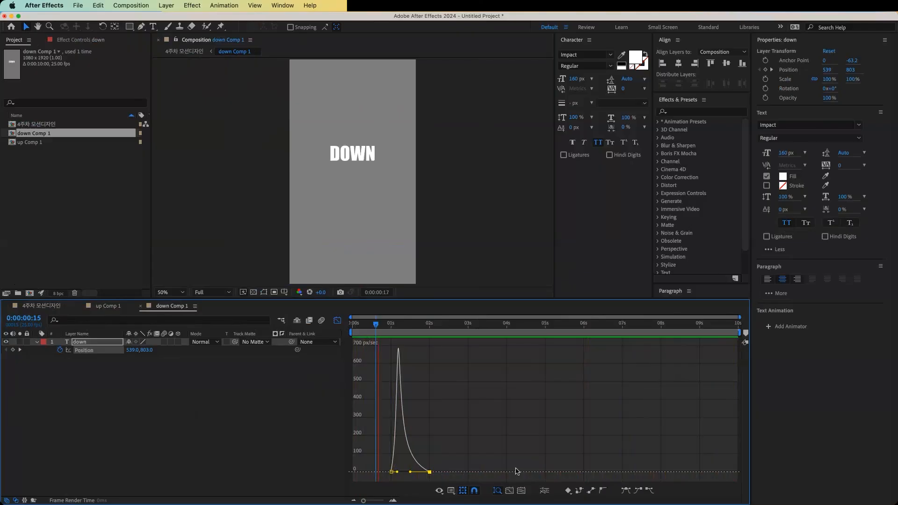
pyautogui.press('space')
# Move the final Position keyframe of the "down" layer to about 2.5 seconds, and preview the main composition from the start.
pyautogui.hotkey('shift', 'F3')
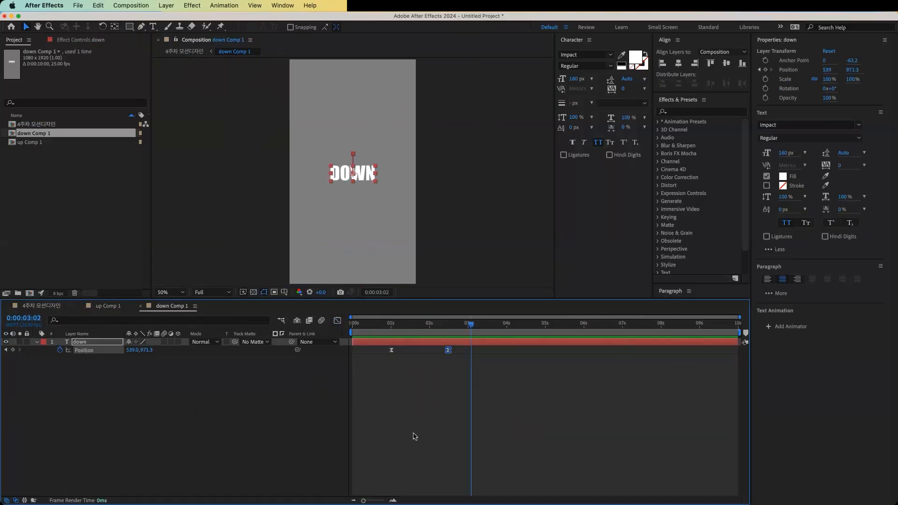
pyautogui.click(47, 306)
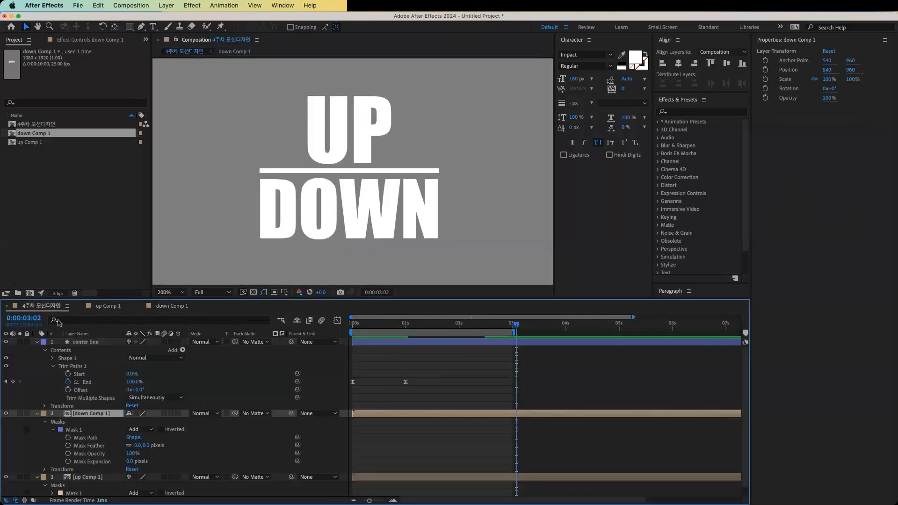
pyautogui.press('Home')
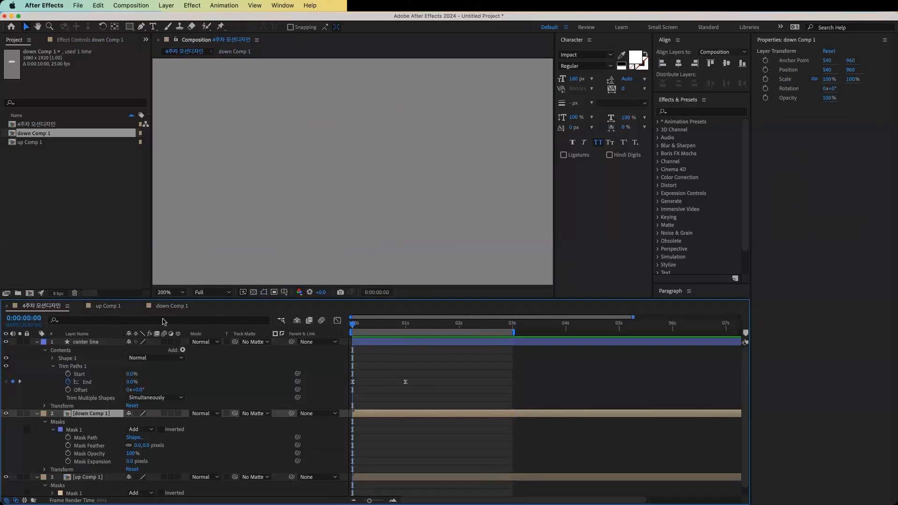
pyautogui.press('space')
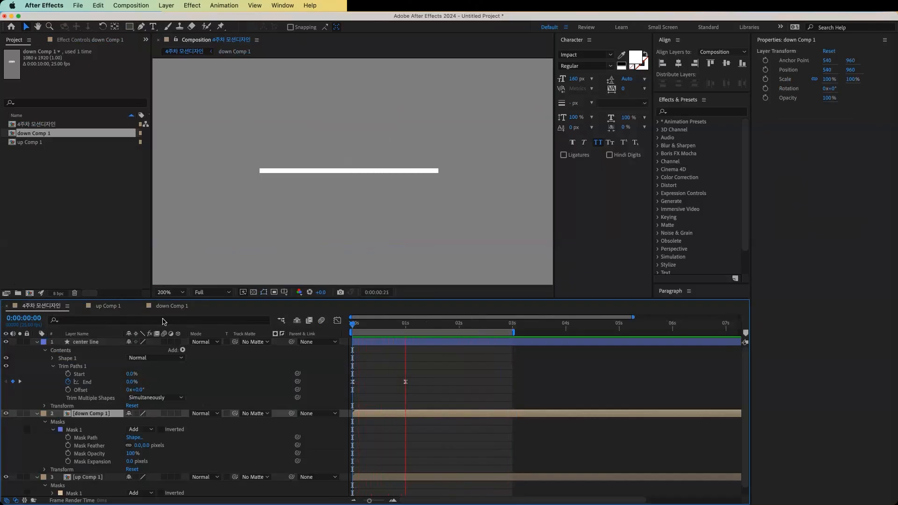
pyautogui.press('space')
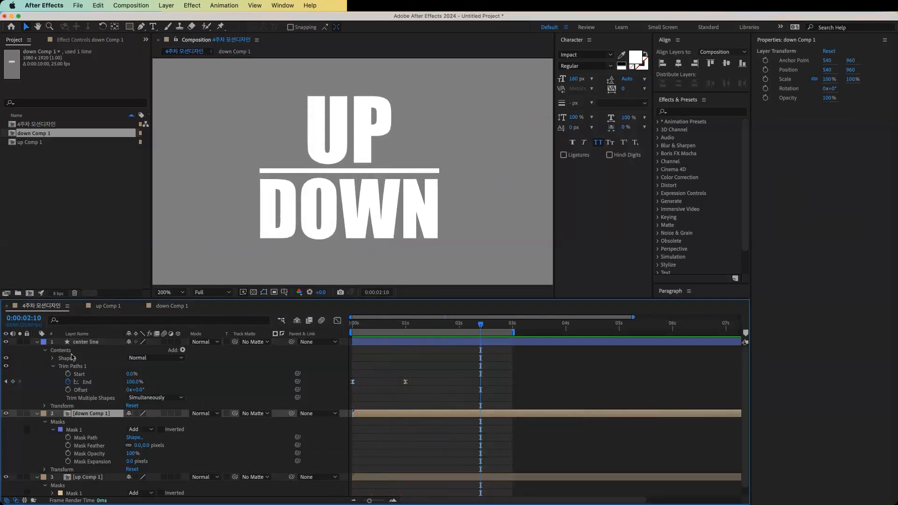
# Collapse the properties of the center line, "down Comp 1" and "up Comp 1" layers in the main composition.
pyautogui.click(38, 342)
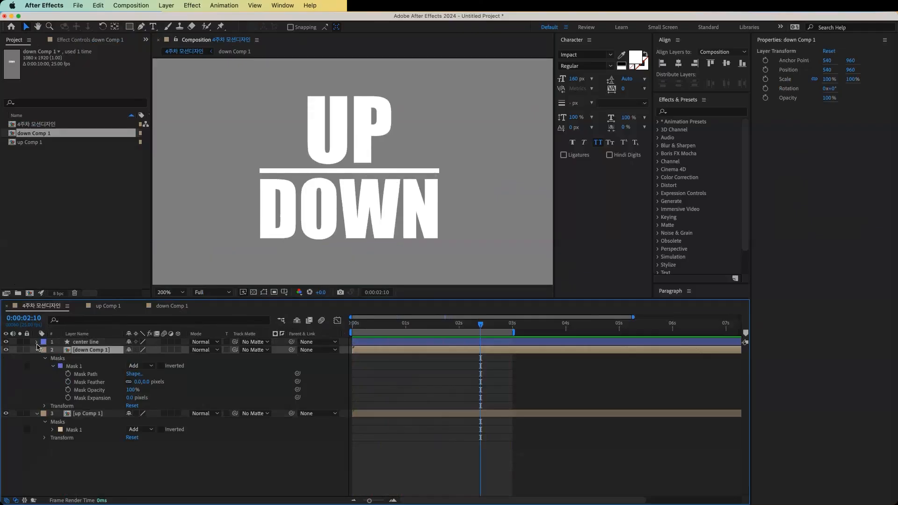
pyautogui.click(38, 350)
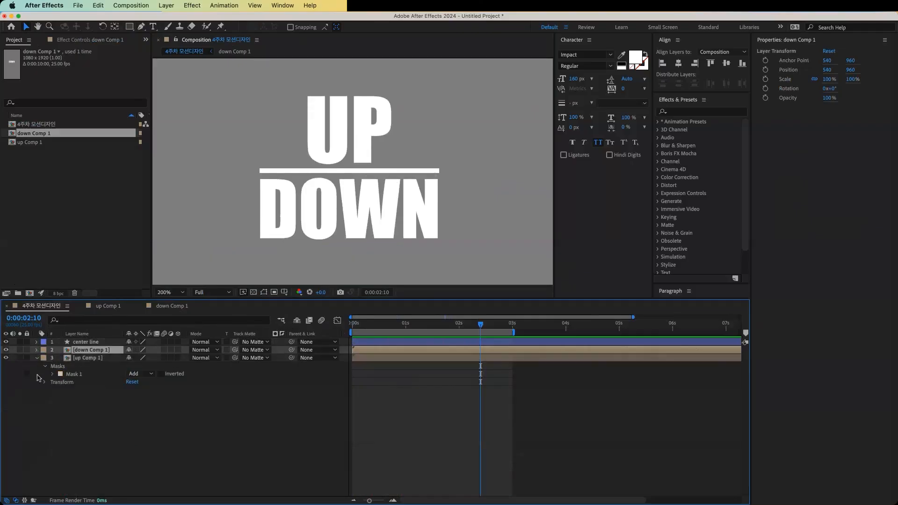
pyautogui.click(37, 358)
# Change the fill color of the "up" text in up Comp 1 from white to a saturated deep pink.
pyautogui.click(105, 305)
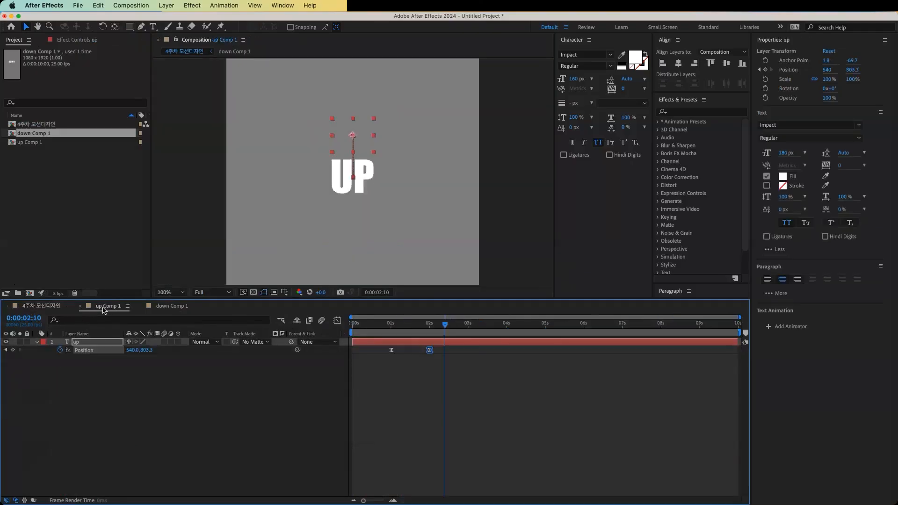
pyautogui.click(101, 344)
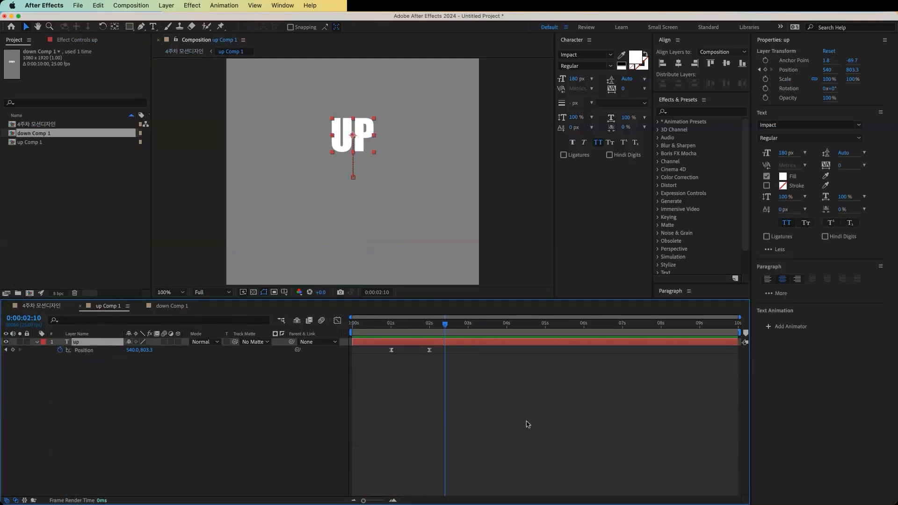
pyautogui.click(637, 58)
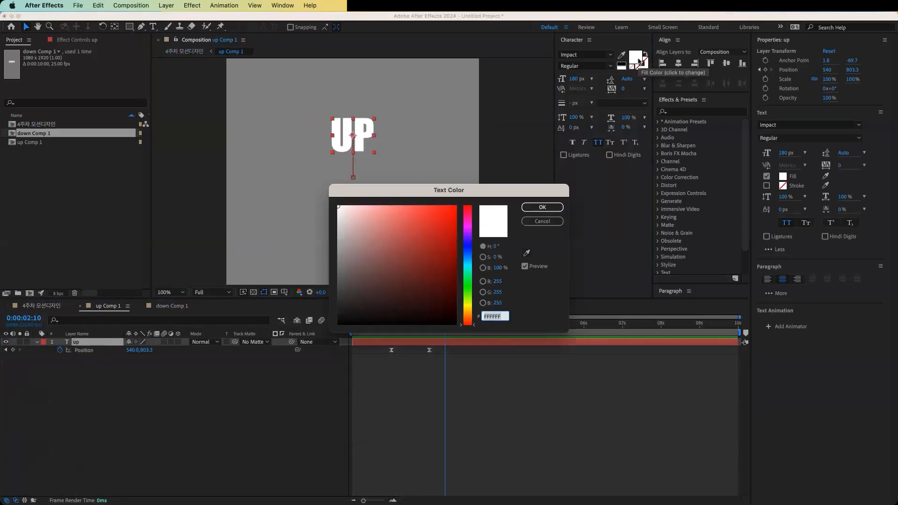
pyautogui.click(470, 225)
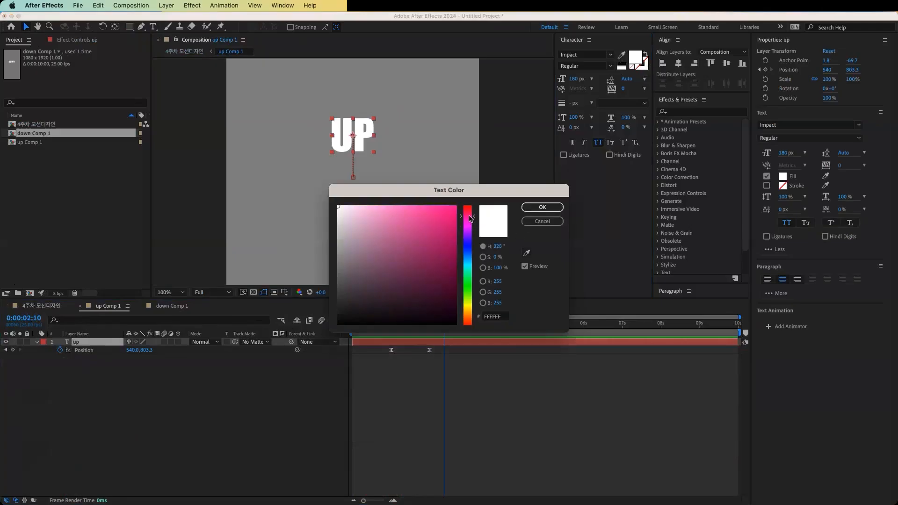
pyautogui.click(456, 226)
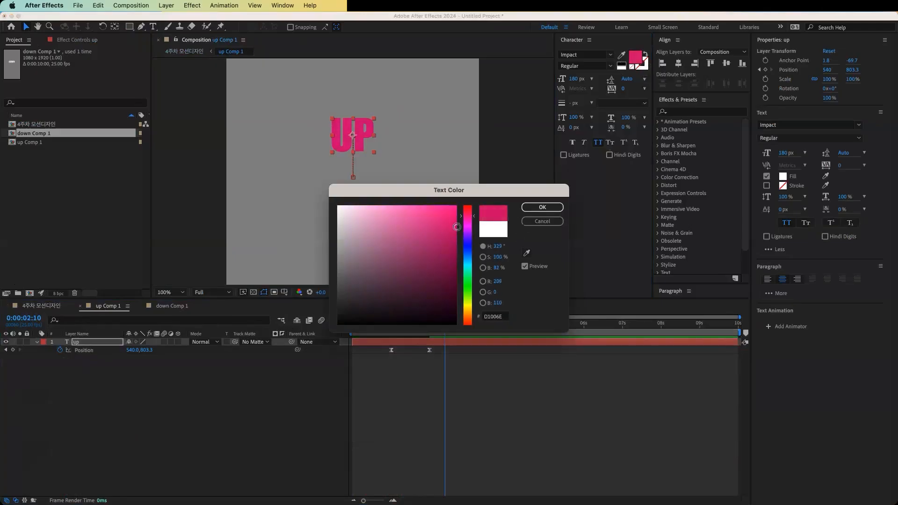
pyautogui.click(456, 243)
pyautogui.click(546, 210)
# Set the fill color of the "down" text in down Comp 1 to the dark maroon 6A0036.
pyautogui.click(169, 308)
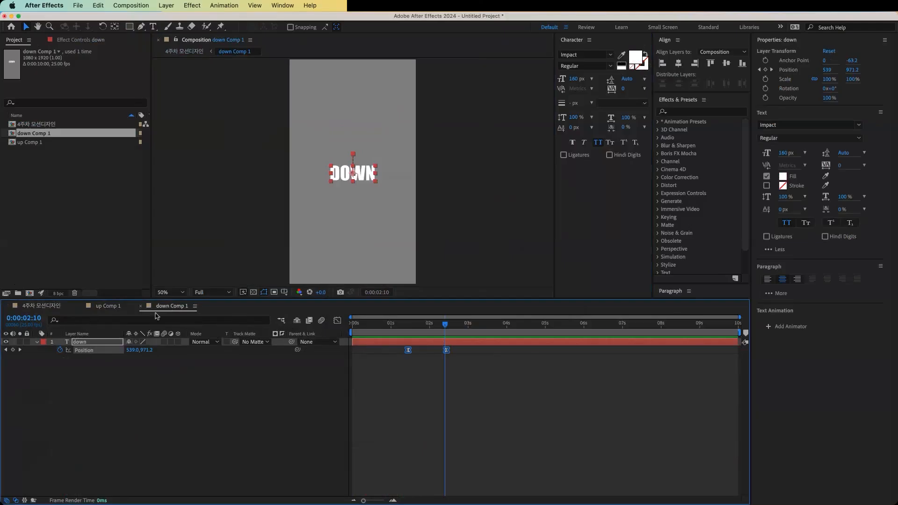
pyautogui.click(636, 58)
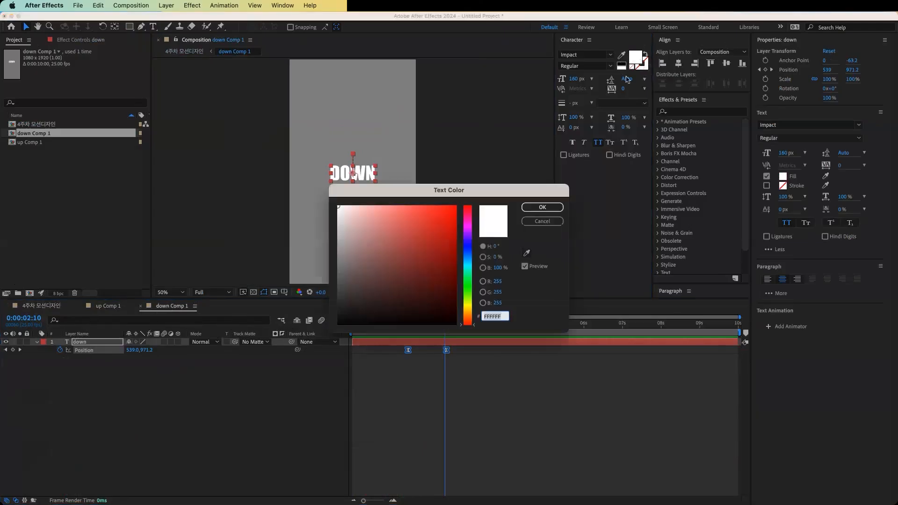
pyautogui.click(468, 216)
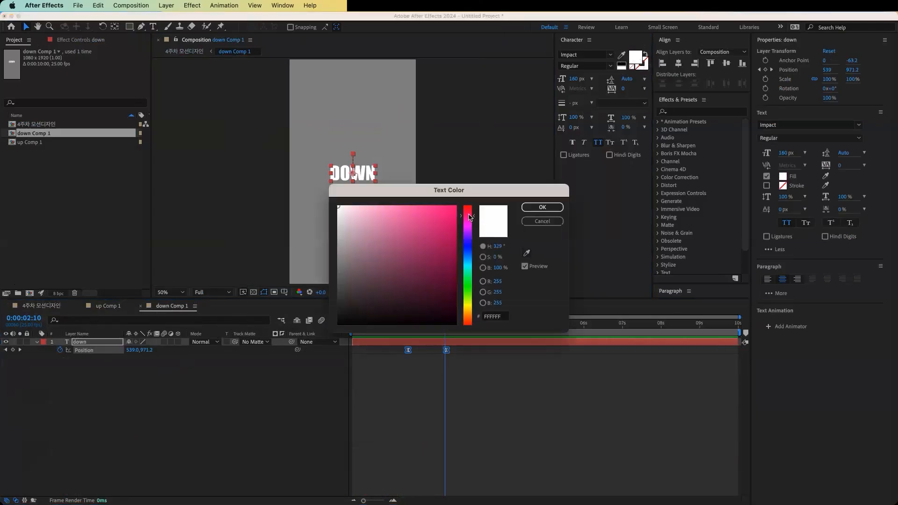
pyautogui.click(455, 275)
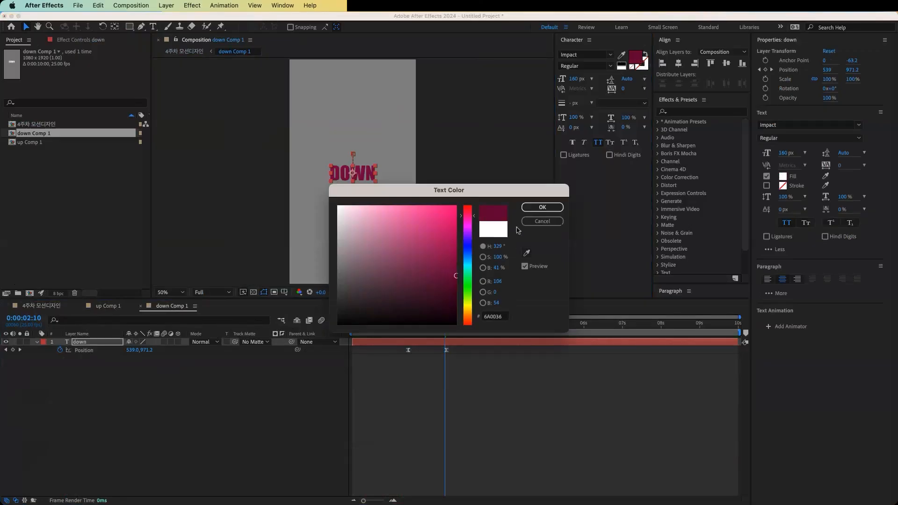
pyautogui.click(540, 208)
# Preview the recolored words in the main composition from the first frame.
pyautogui.click(42, 306)
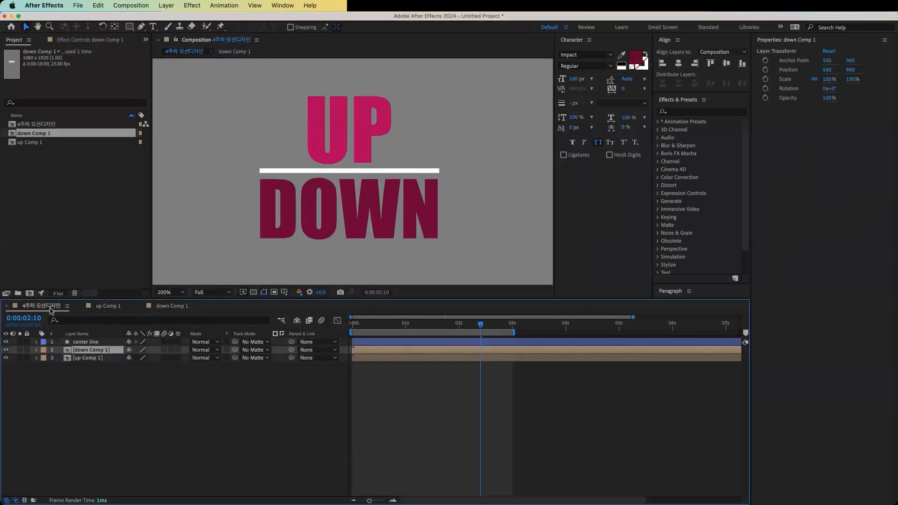
pyautogui.press('Home')
pyautogui.press('space')
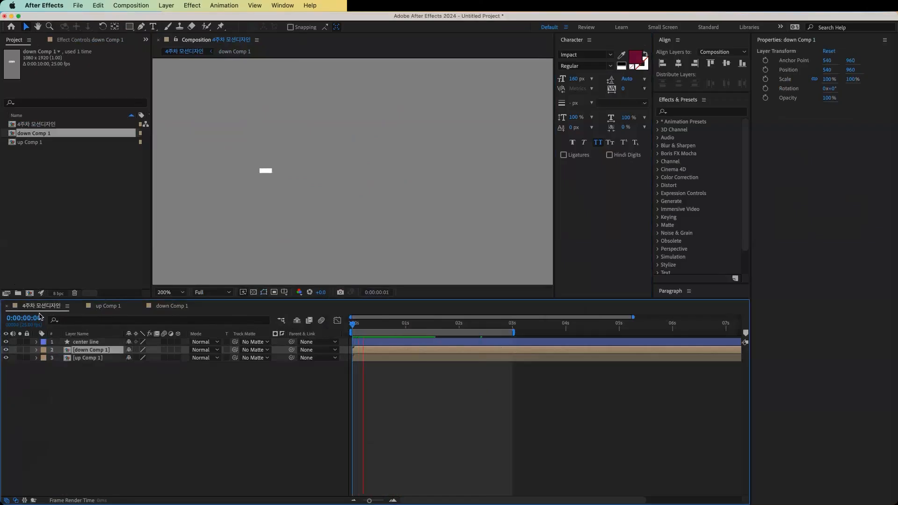
pyautogui.press('space')
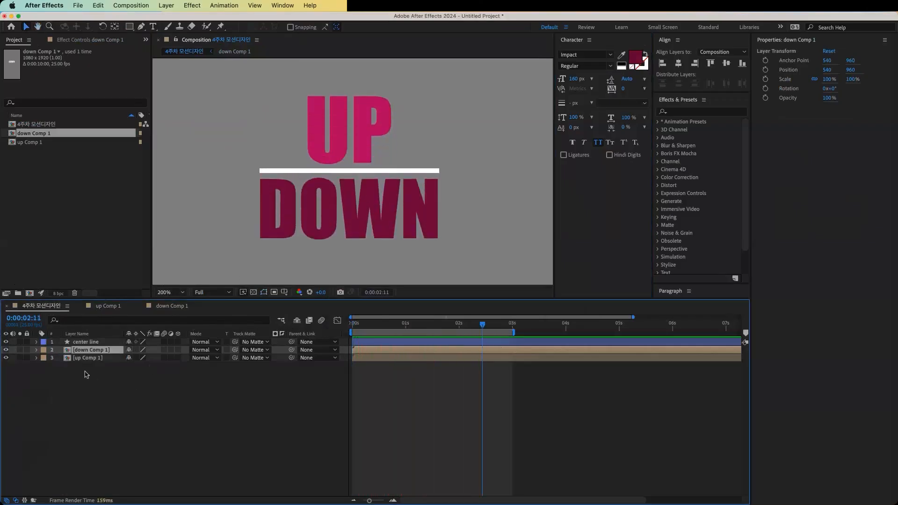
# Copy the hex code of the "down" text's fill color in down Comp 1.
pyautogui.click(165, 307)
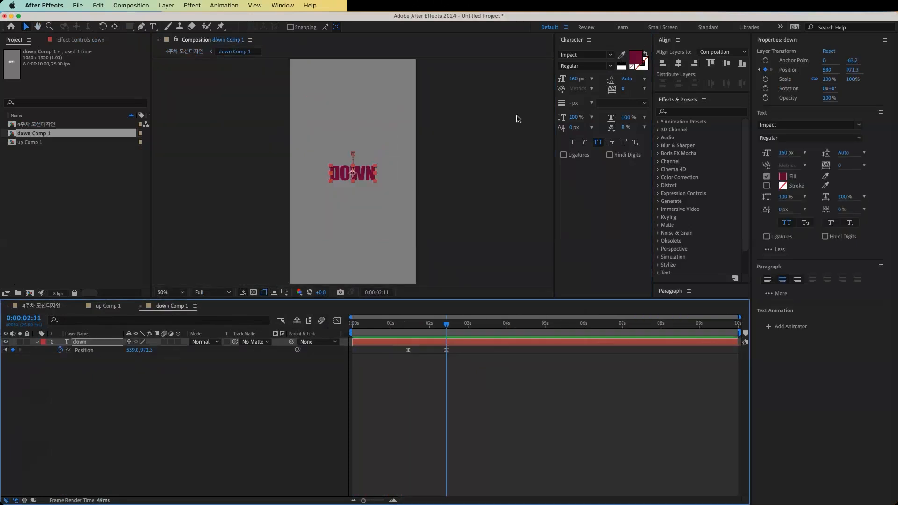
pyautogui.click(636, 59)
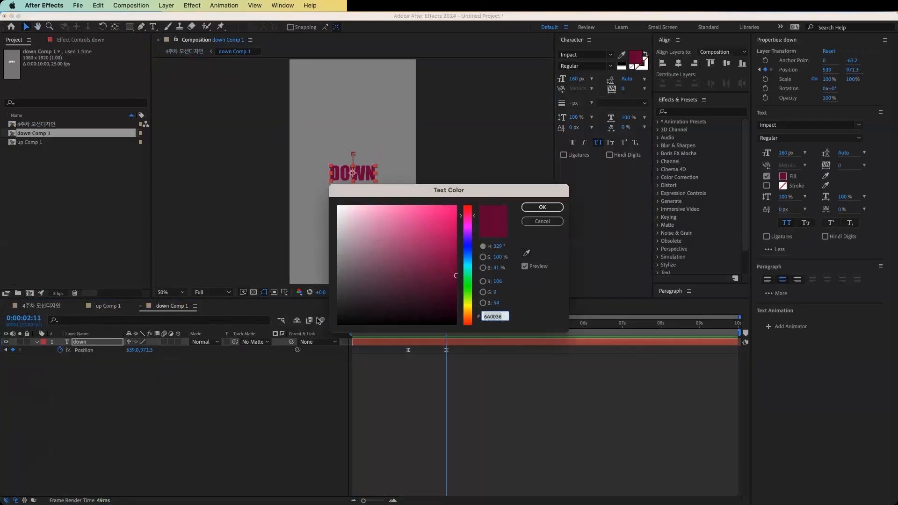
pyautogui.click(548, 213)
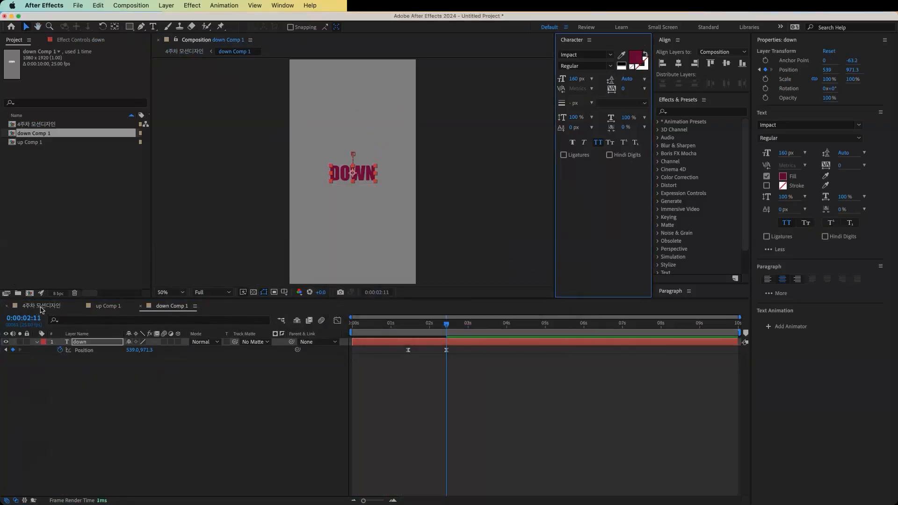
# Apply 6A0036 to the center line's Stroke 1 color in the main composition, and shift it to a brighter shade of the same hue.
pyautogui.click(41, 307)
pyautogui.click(86, 342)
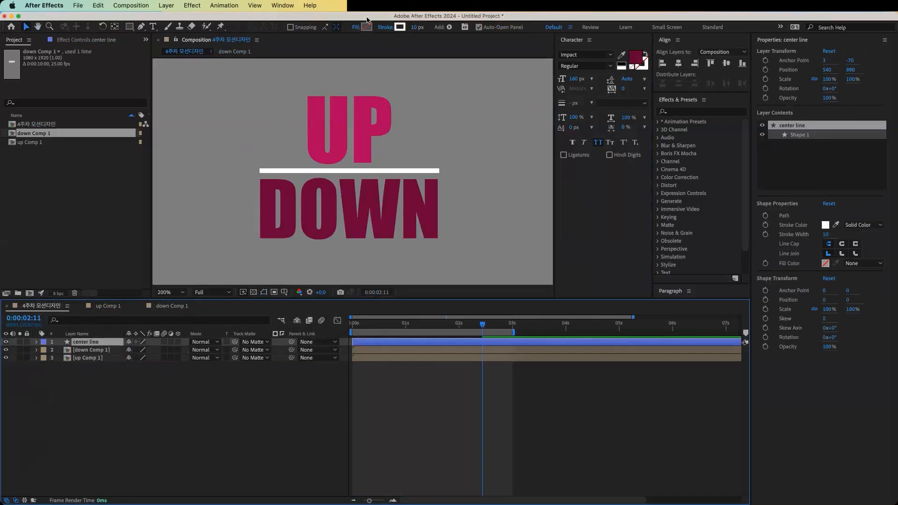
pyautogui.click(37, 341)
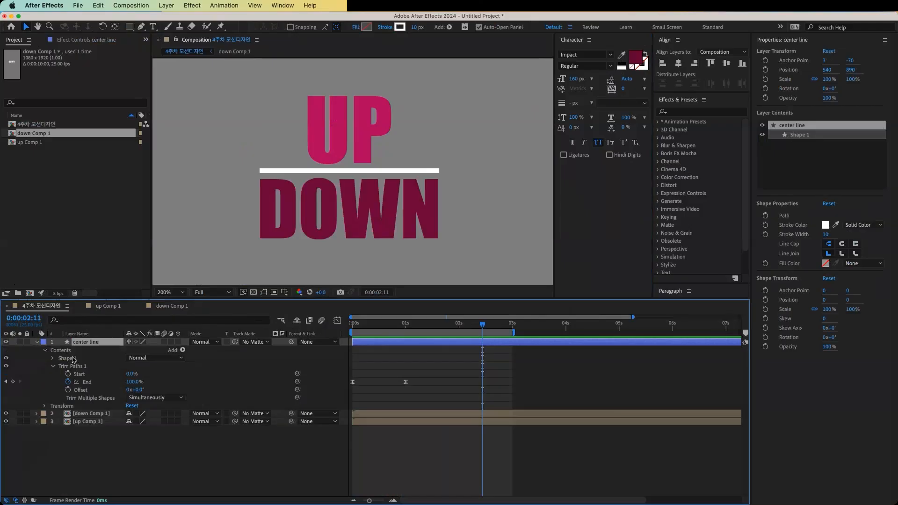
pyautogui.click(52, 358)
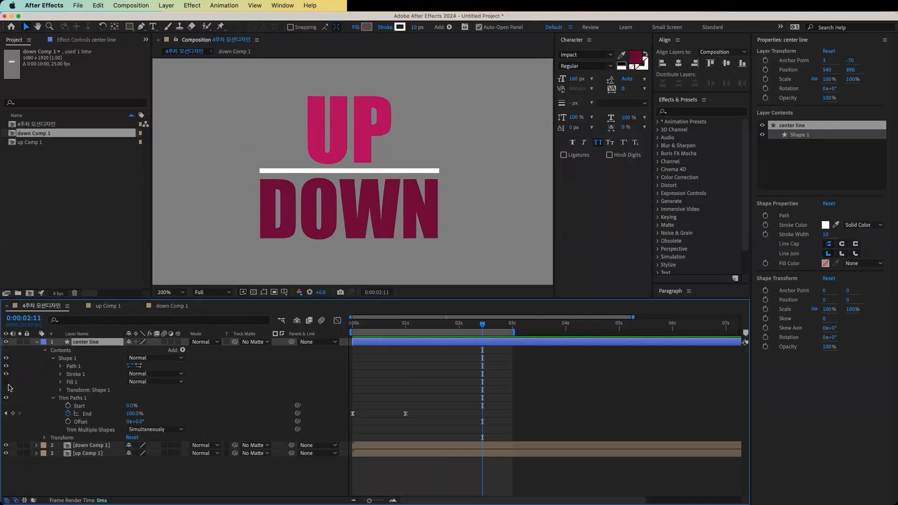
pyautogui.click(61, 374)
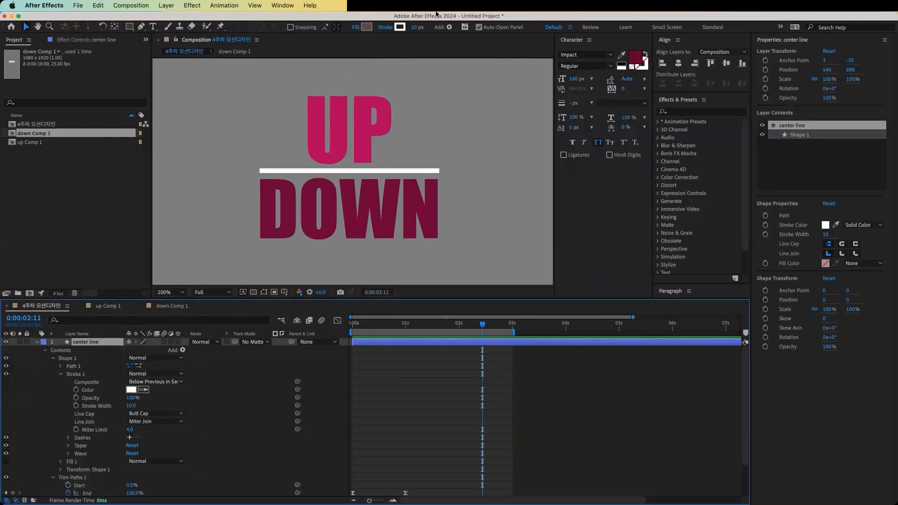
pyautogui.click(132, 392)
pyautogui.click(499, 316)
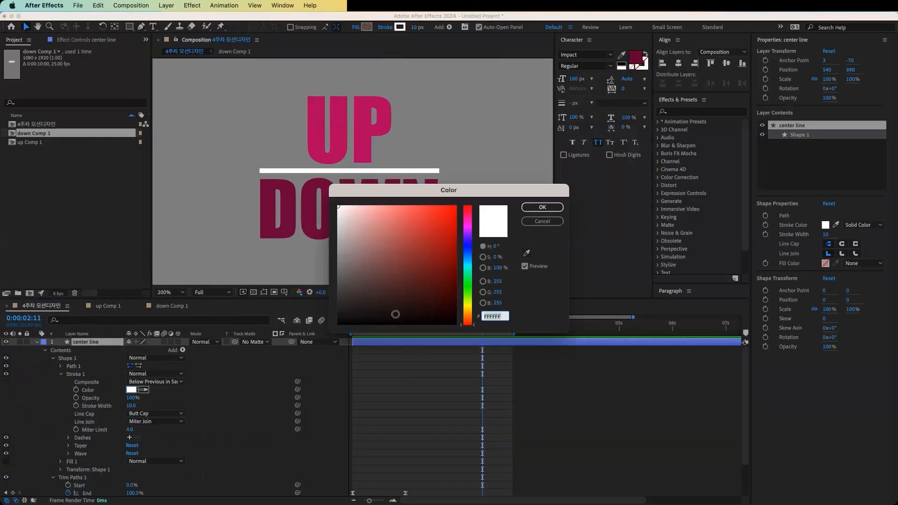
pyautogui.write('6A0036')
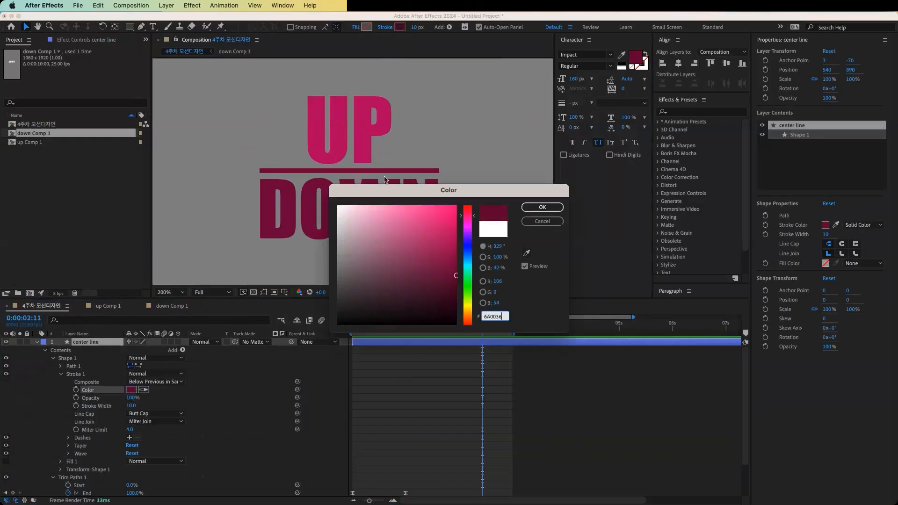
pyautogui.click(456, 253)
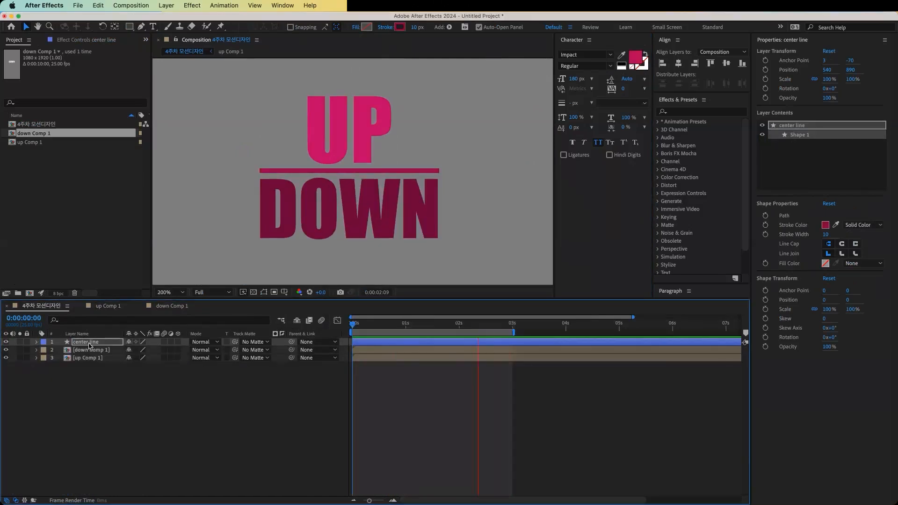
# Extend the incoming ease handle of the center line's 1-second End keyframe back to about 0.5 seconds in the speed graph, and preview it.
pyautogui.click(89, 343)
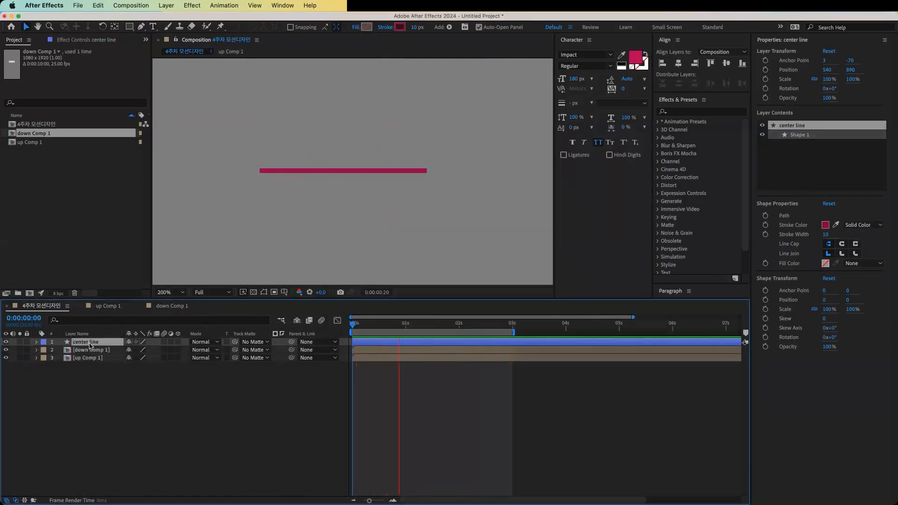
pyautogui.press('u')
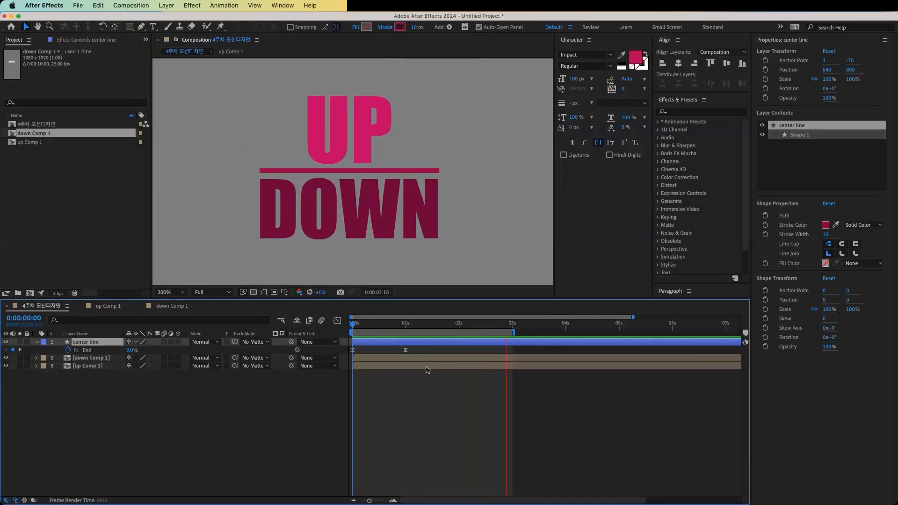
pyautogui.click(87, 350)
pyautogui.click(337, 321)
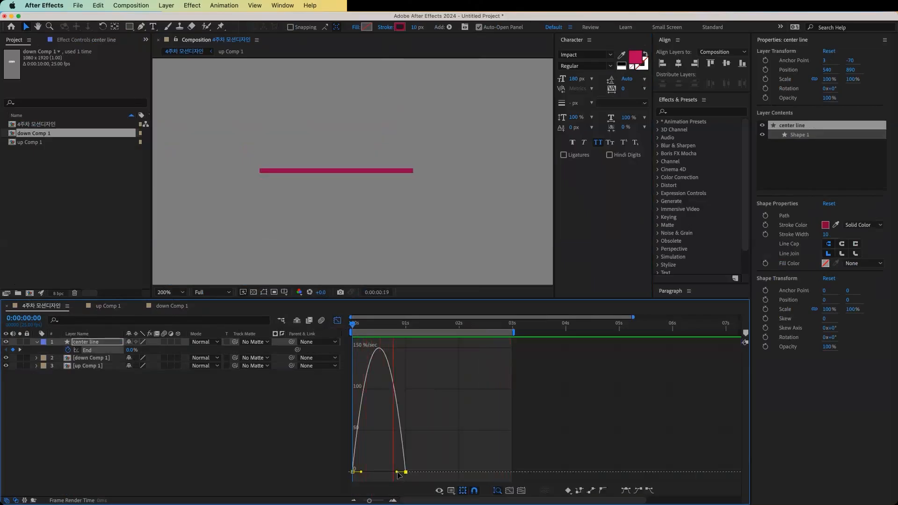
pyautogui.moveTo(397, 472); pyautogui.dragTo(378, 471)
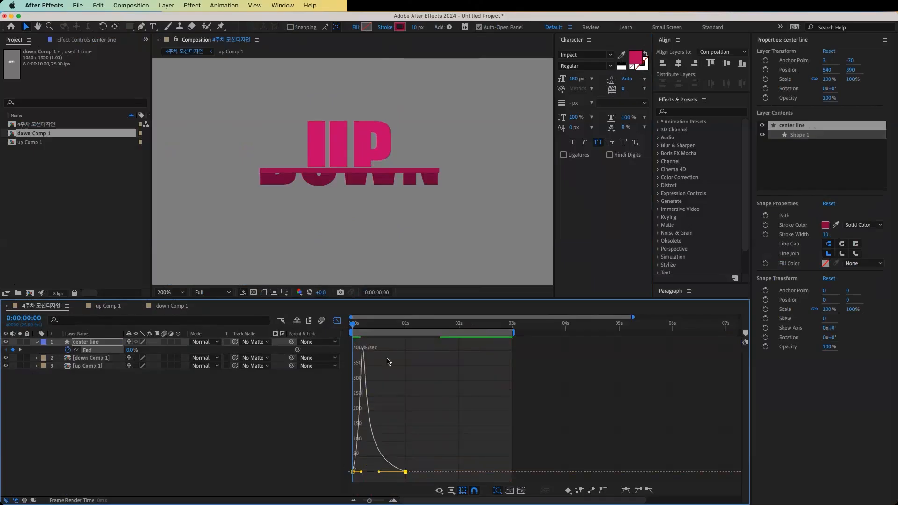
pyautogui.click(337, 321)
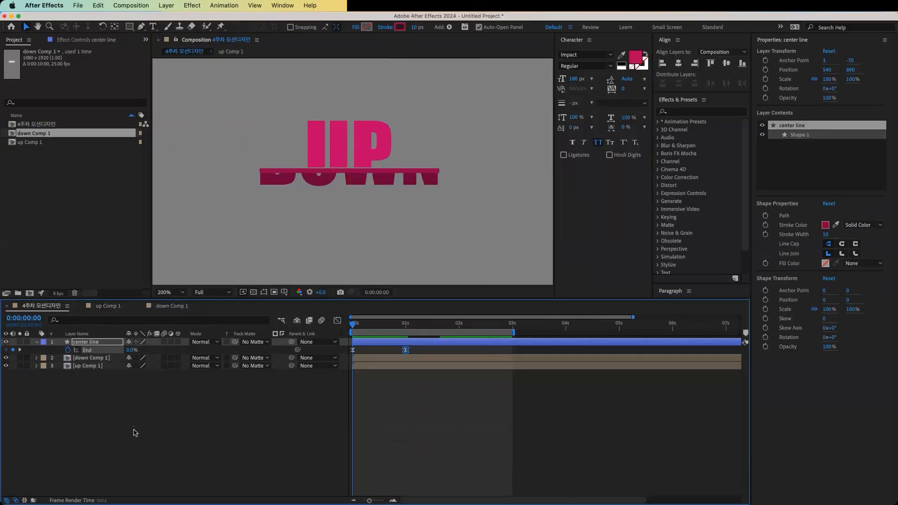
pyautogui.press('space')
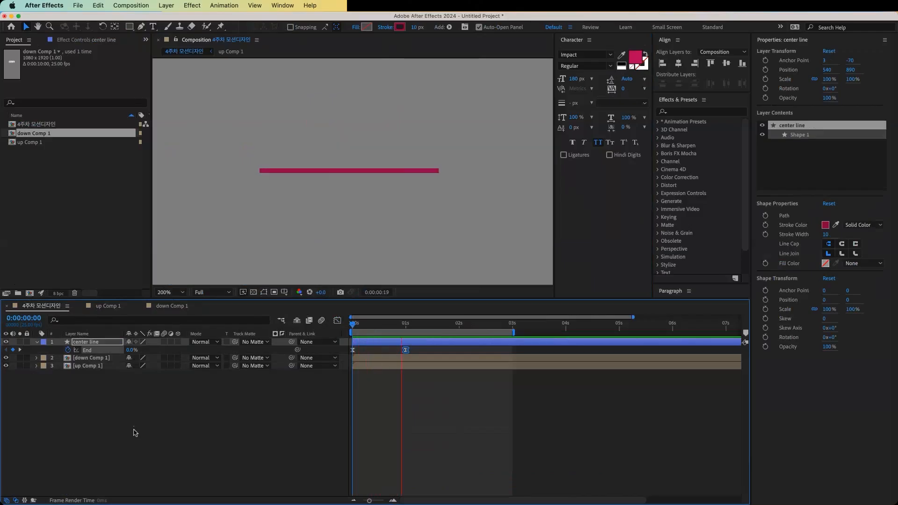